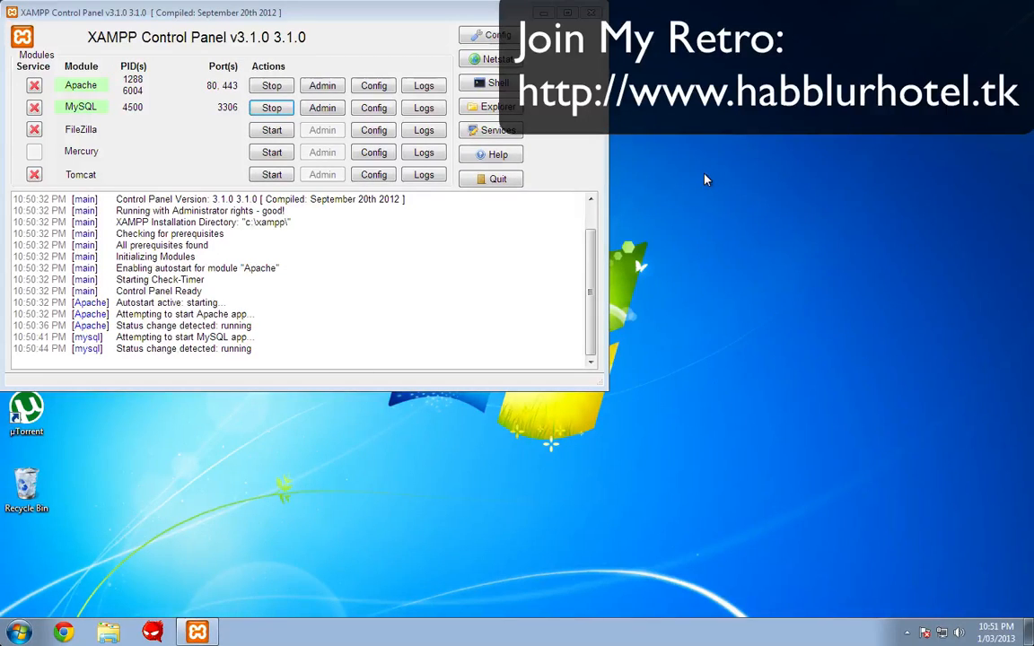
# - Bring the XAMPP Control Panel window to the front with Apache and MySQL running
pyautogui.click(30, 24)
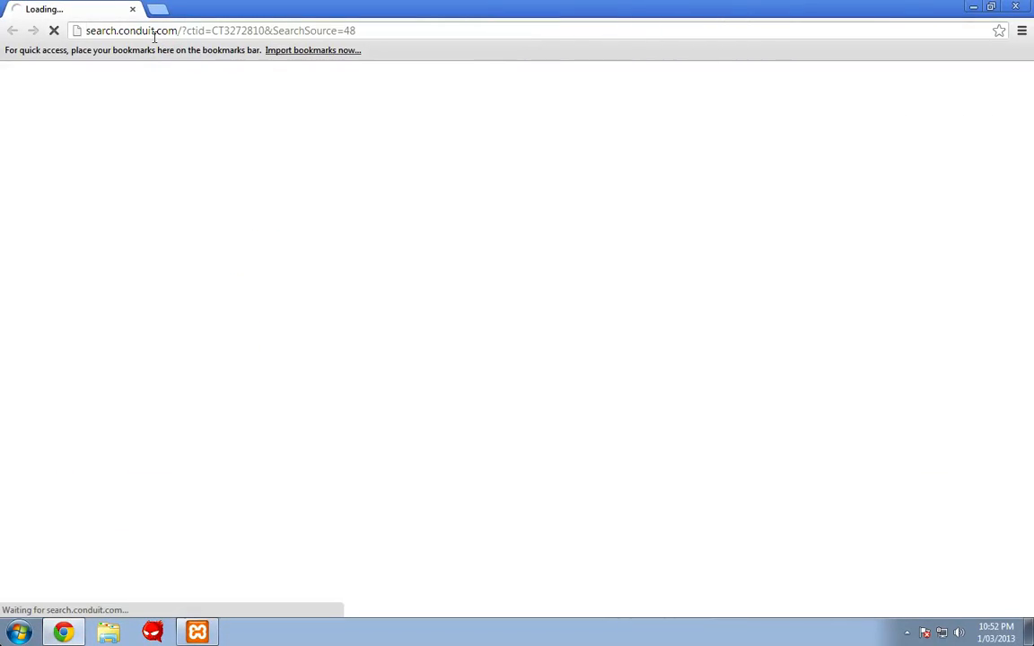
# - Load localhost in English and open the XAMPP MySQL security console
pyautogui.tripleClick(152, 35)
pyautogui.write('localhost')
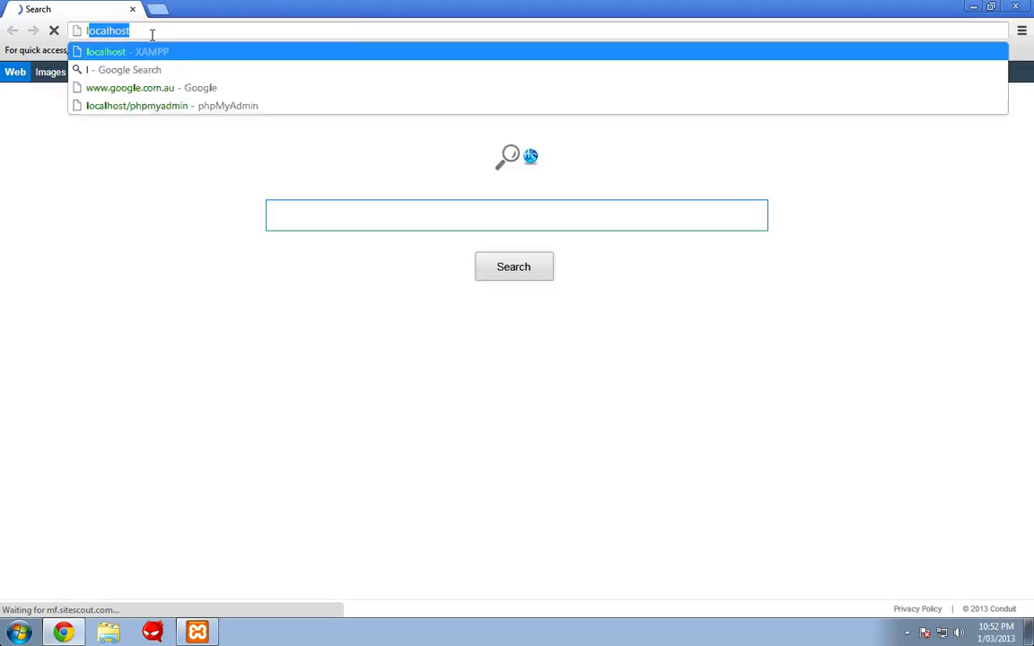
pyautogui.press('Return')
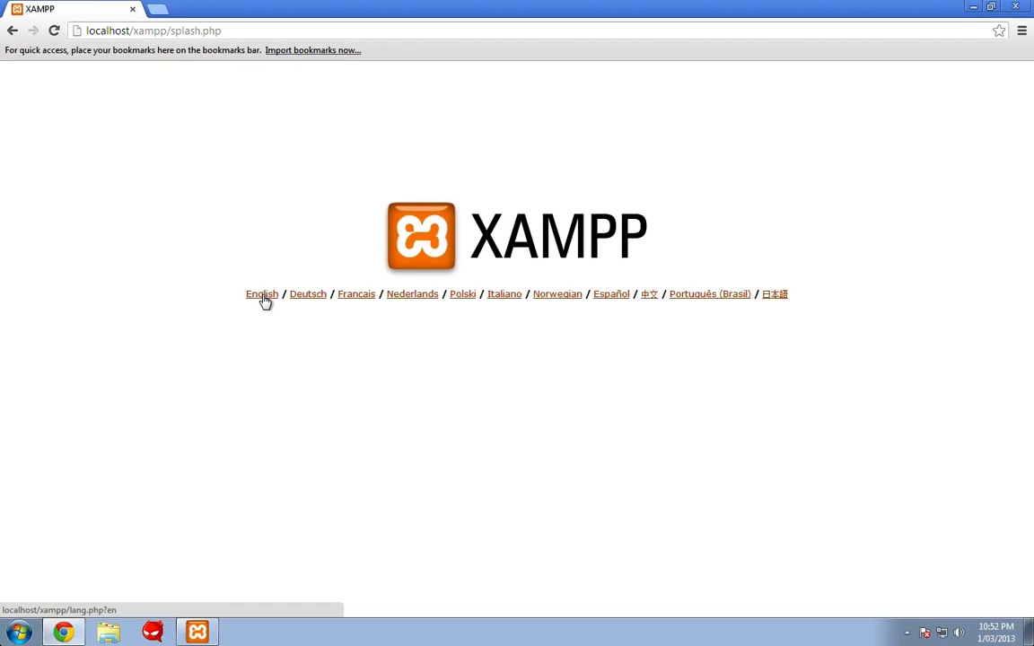
pyautogui.click(262, 296)
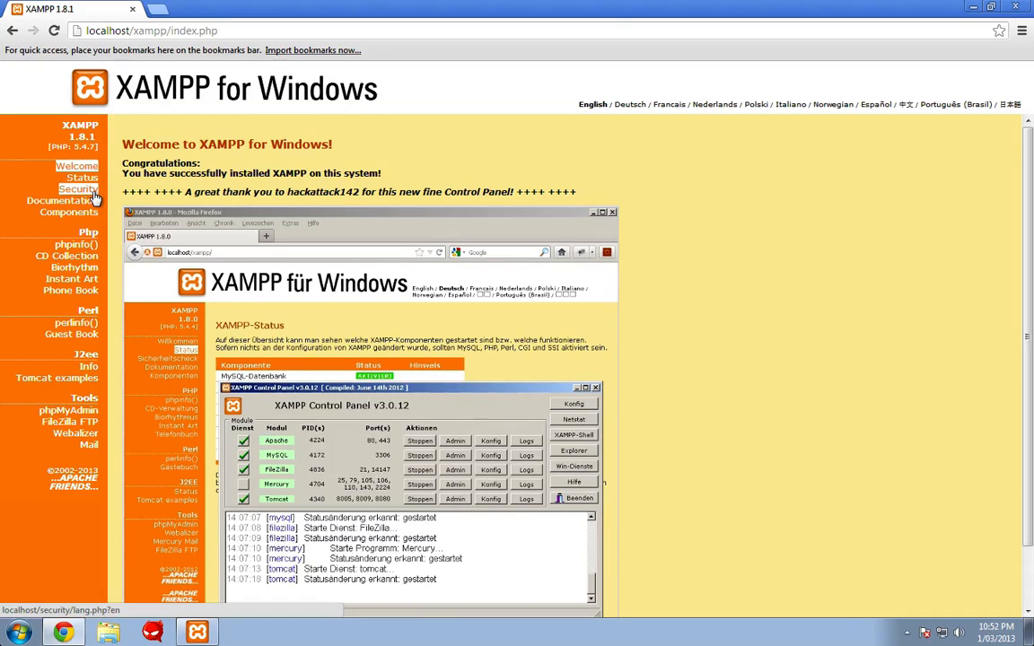
pyautogui.click(94, 193)
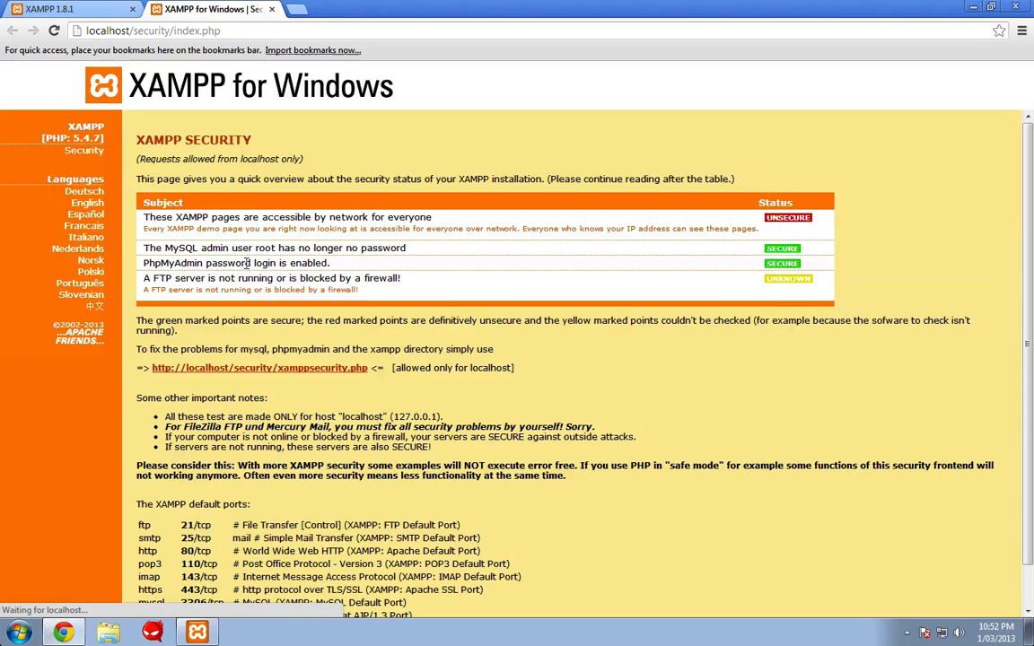
pyautogui.click(226, 368)
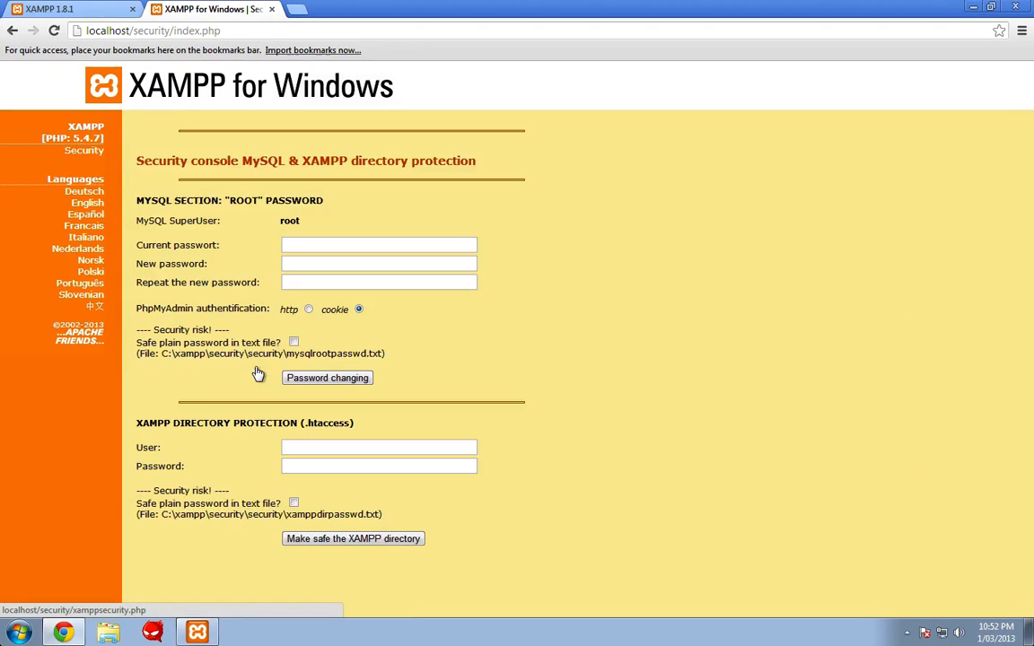
# - Enter and repeat a new MySQL root password and apply the change
pyautogui.click(305, 250)
pyautogui.click(294, 264)
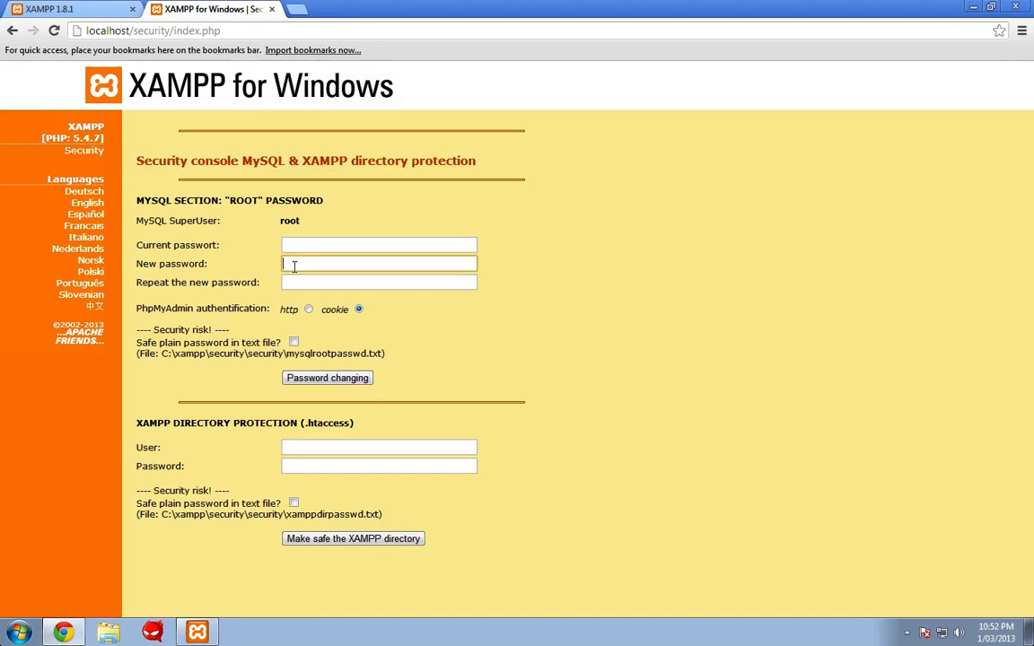
pyautogui.write('p')
pyautogui.press('Tab')
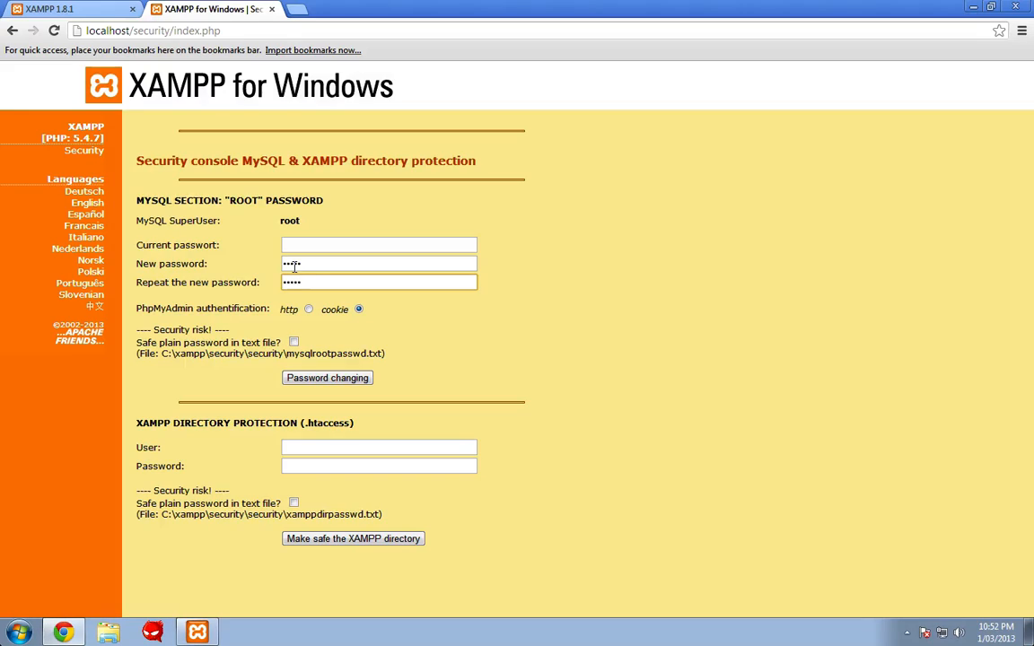
pyautogui.click(311, 384)
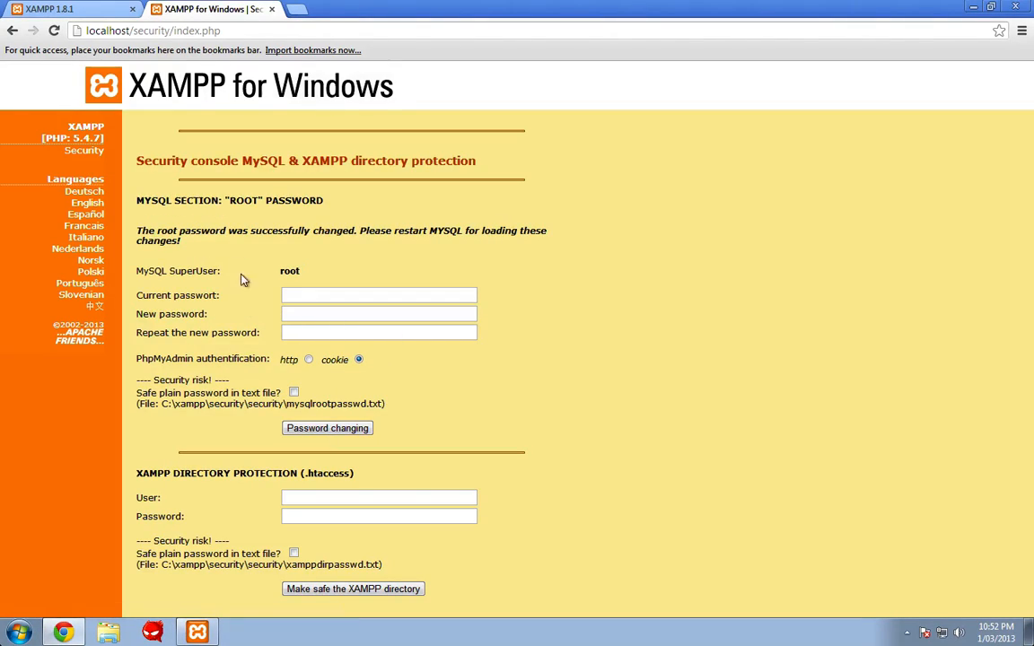
# - Go to localhost/phpmyadmin to reach the phpMyAdmin login page
pyautogui.click(135, 30)
pyautogui.write('localhost/p')
pyautogui.press('Return')
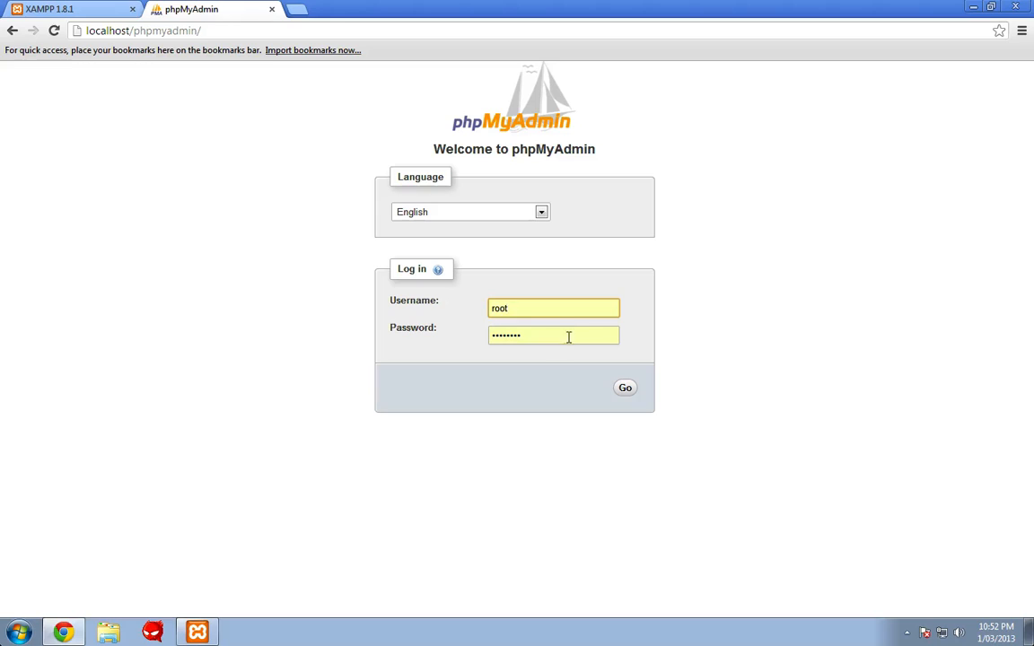
# - Log in to phpMyAdmin as root with the new password
pyautogui.moveTo(559, 332); pyautogui.dragTo(491, 331)
pyautogui.write('********')
pyautogui.press('Return')
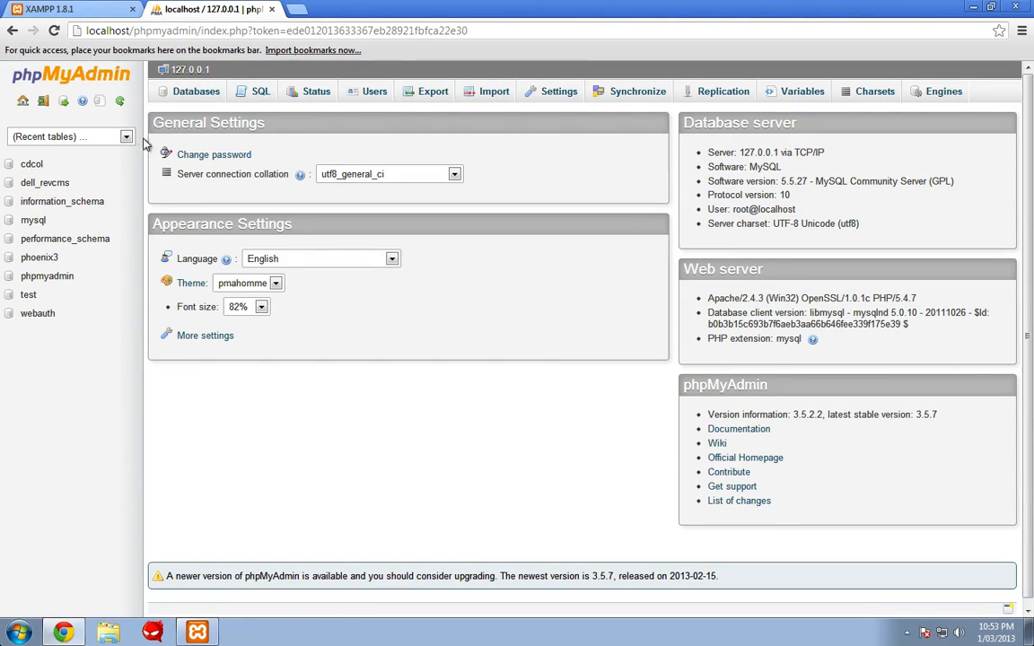
# - Create a fresh empty dell_revcms database from the database list and open it
pyautogui.click(74, 184)
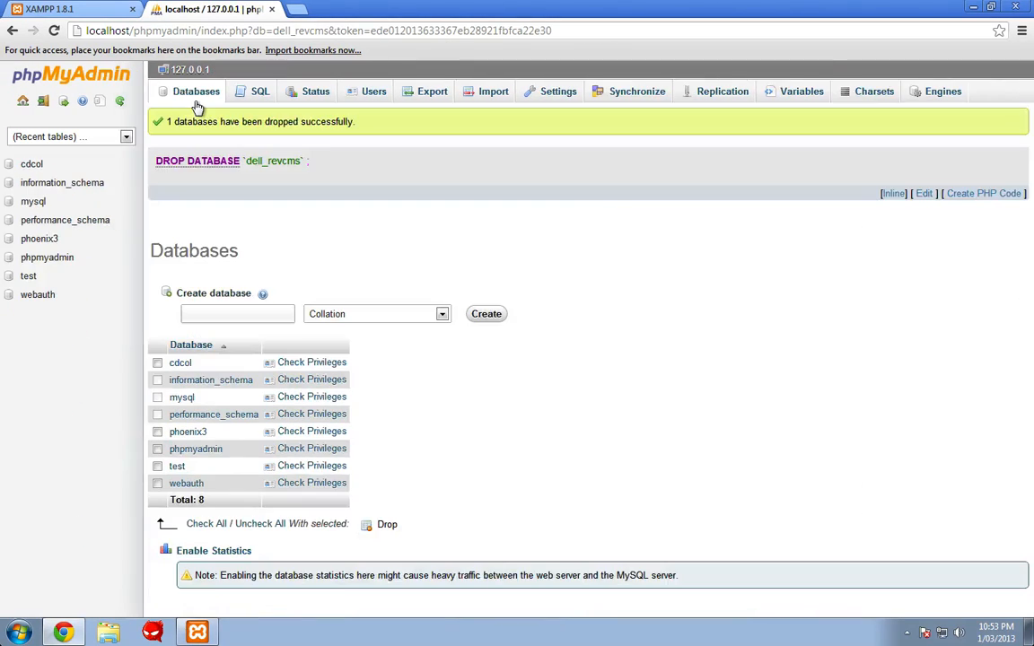
pyautogui.click(196, 96)
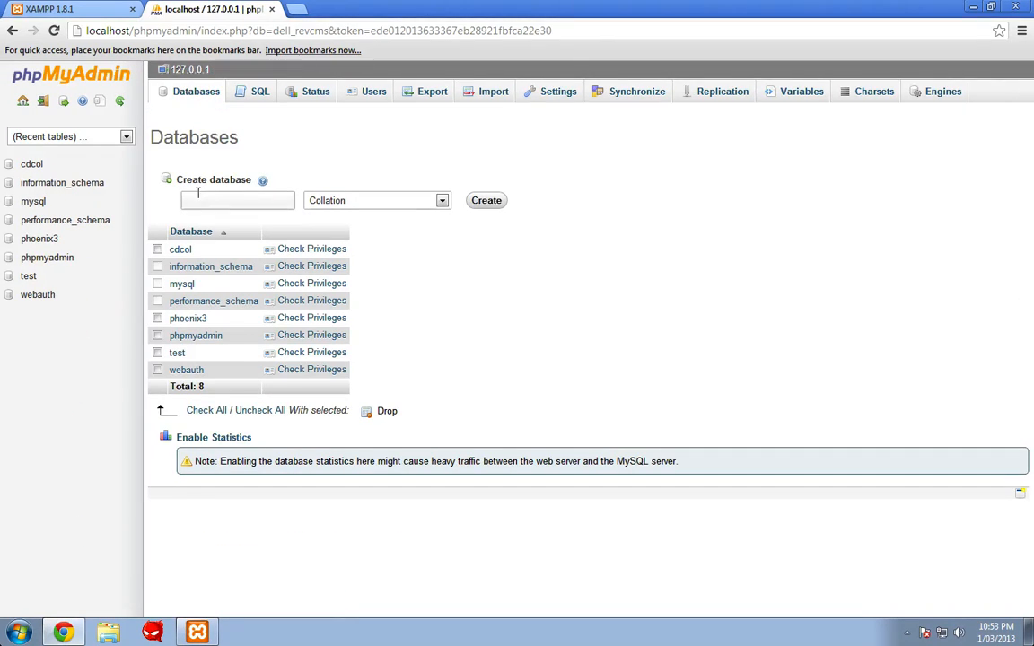
pyautogui.click(197, 198)
pyautogui.write('dell_revcms')
pyautogui.click(491, 205)
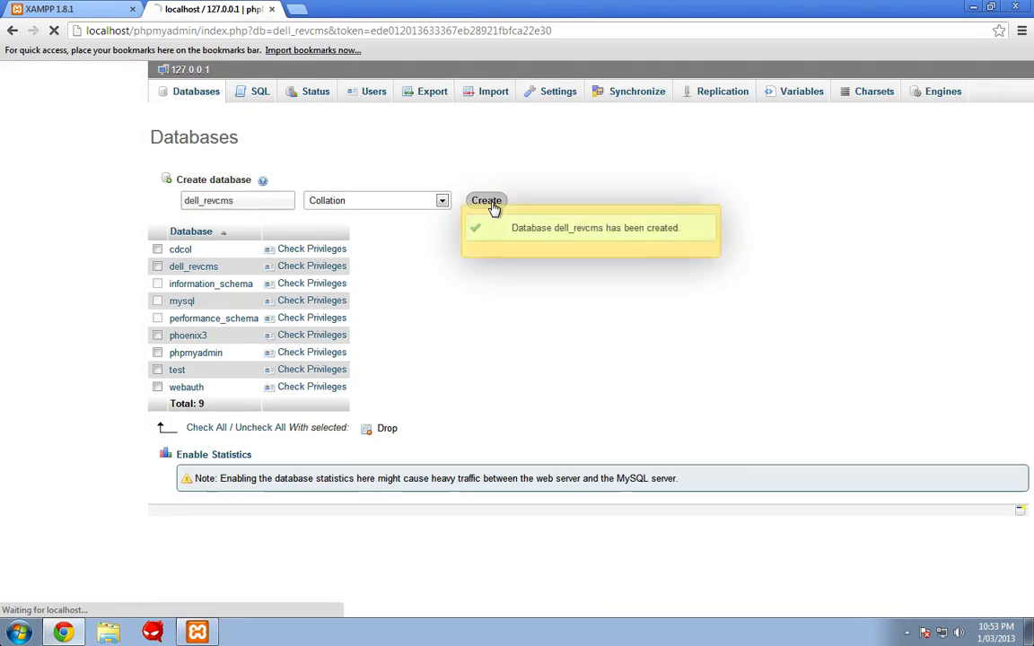
pyautogui.click(47, 191)
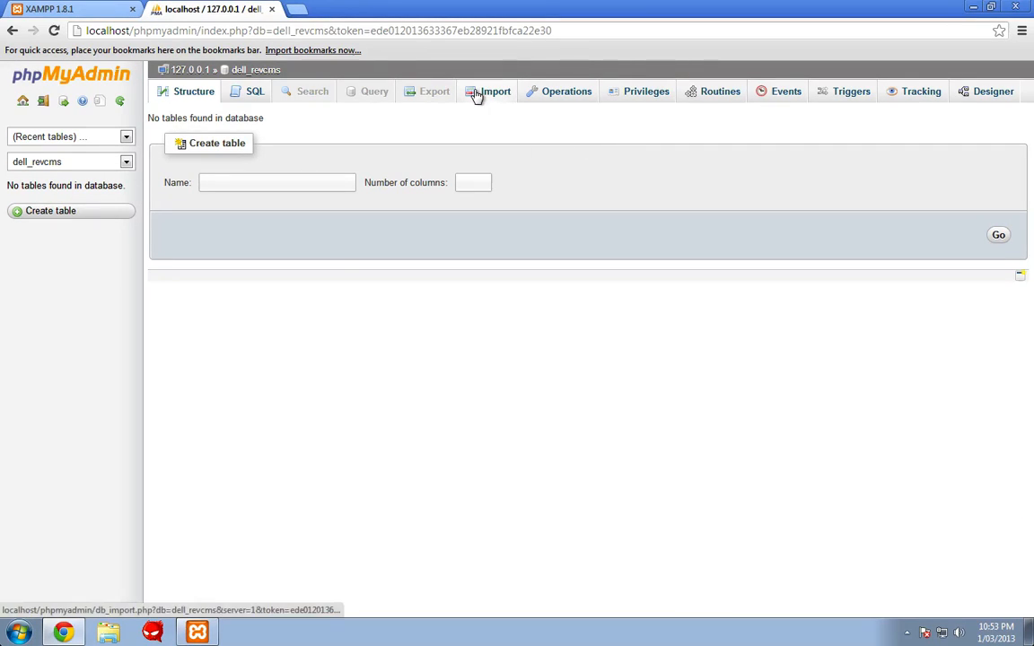
# - Import Desktop\tutorial\EMU\phoenix_371.sql into dell_revcms
pyautogui.click(477, 96)
pyautogui.click(308, 238)
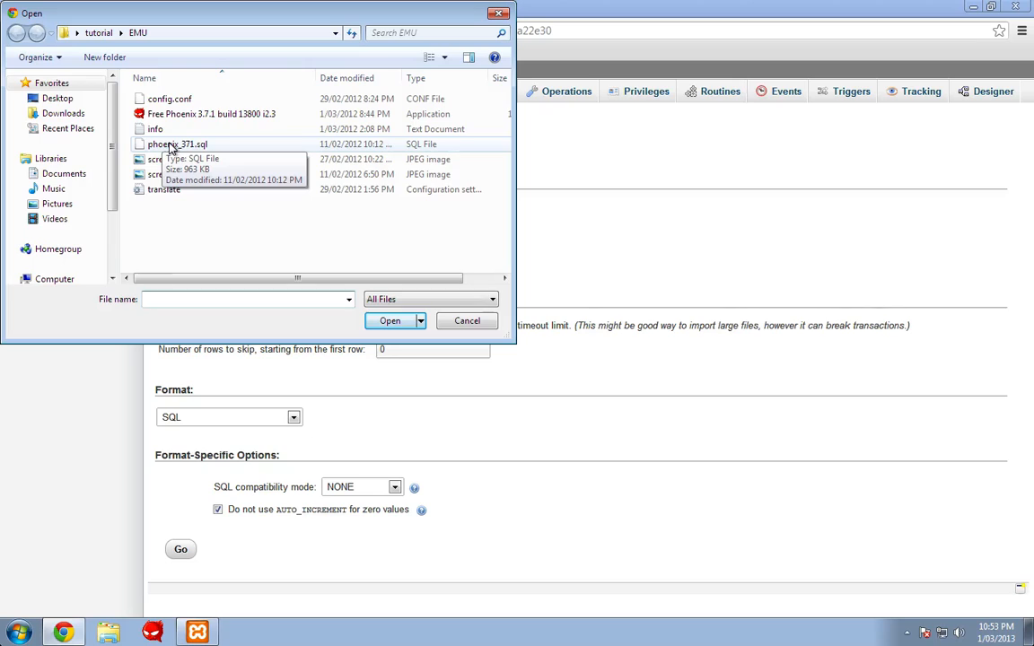
pyautogui.click(76, 100)
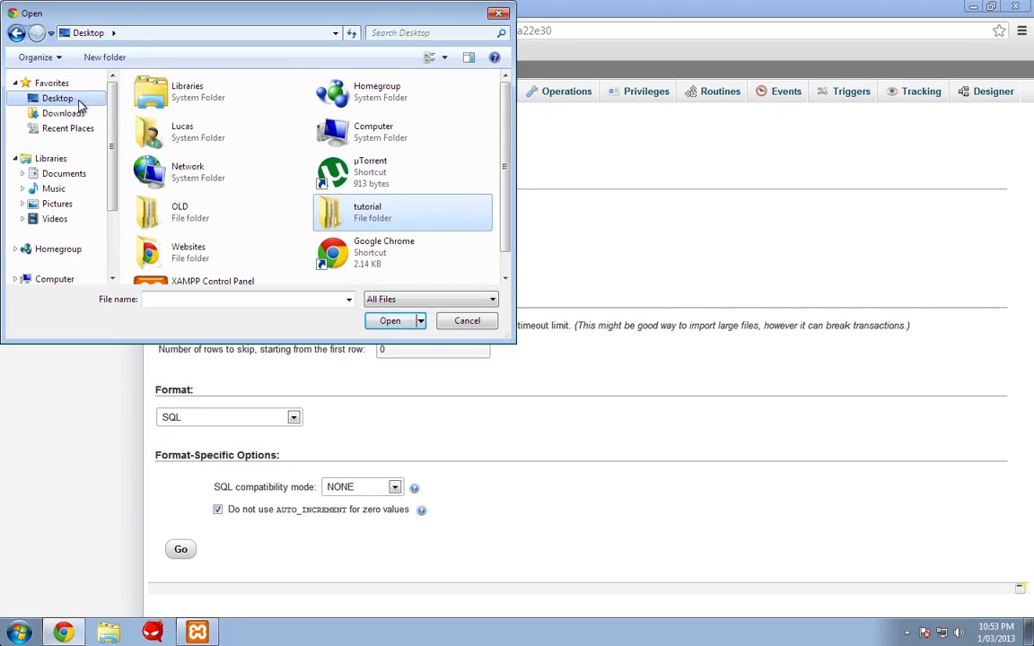
pyautogui.doubleClick(395, 214)
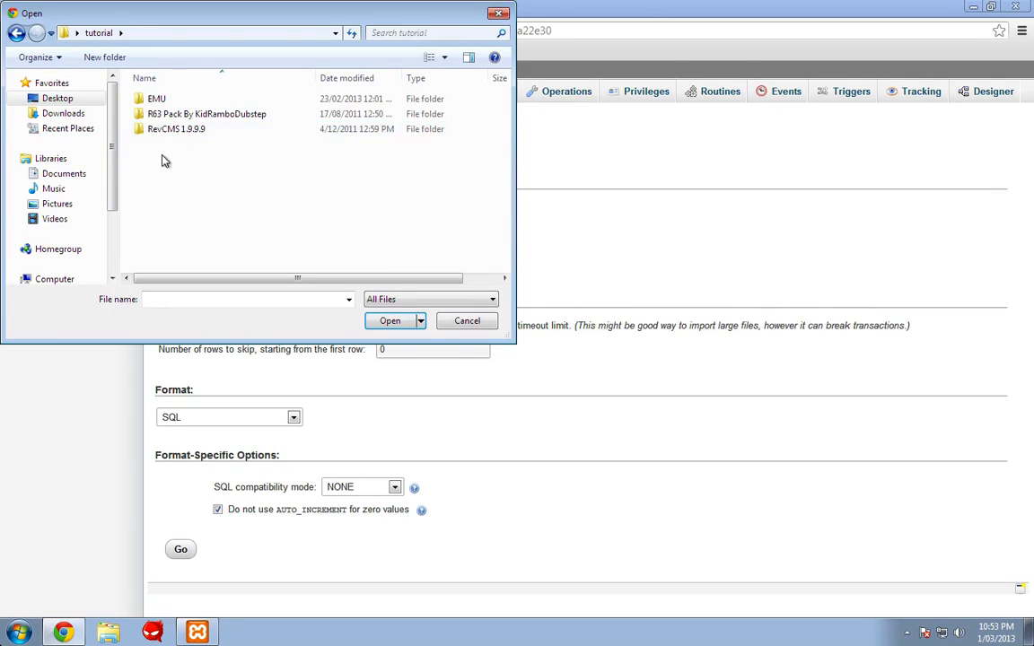
pyautogui.doubleClick(158, 100)
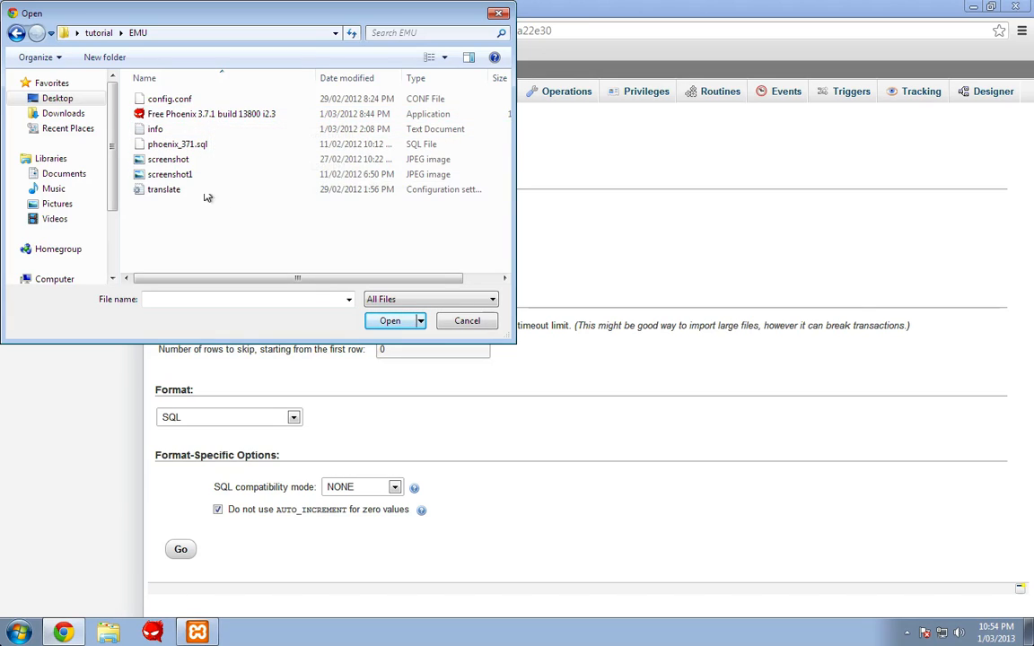
pyautogui.doubleClick(169, 144)
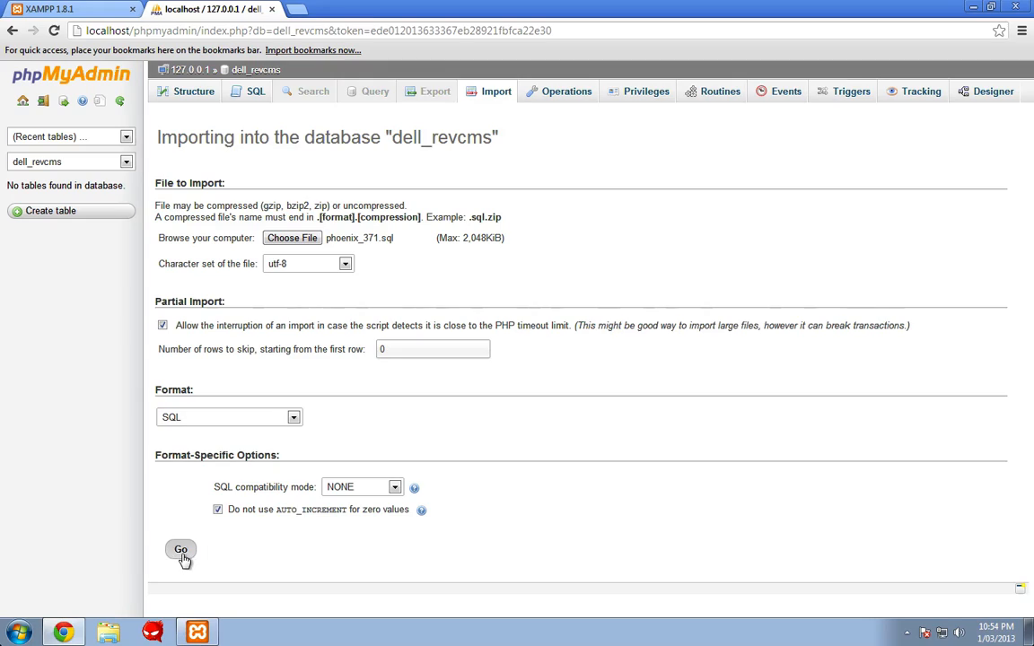
pyautogui.click(180, 551)
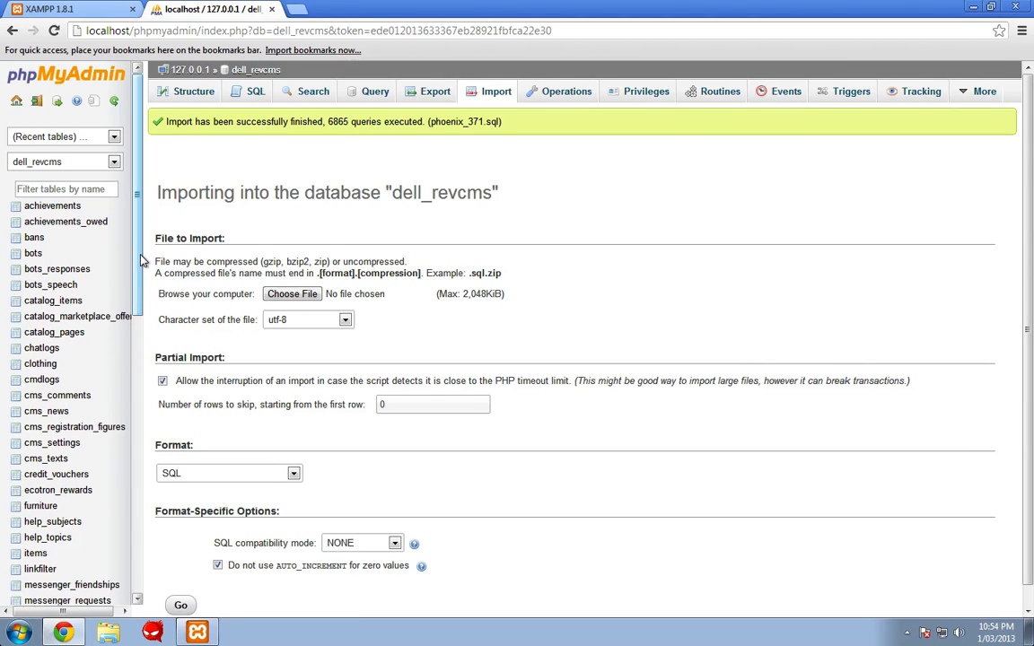
# - Check the import result of 6865 executed queries and return to the XAMPP welcome page
pyautogui.scroll(-5, 126, 229)
pyautogui.scroll(-4, 127, 389)
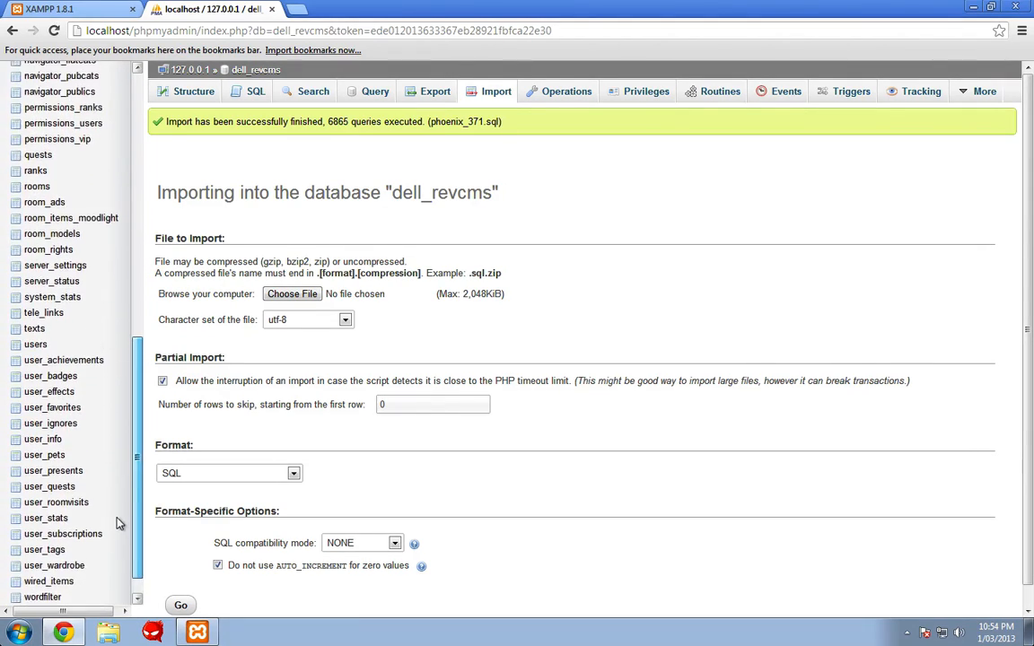
pyautogui.scroll(5, 117, 359)
pyautogui.scroll(2, 111, 332)
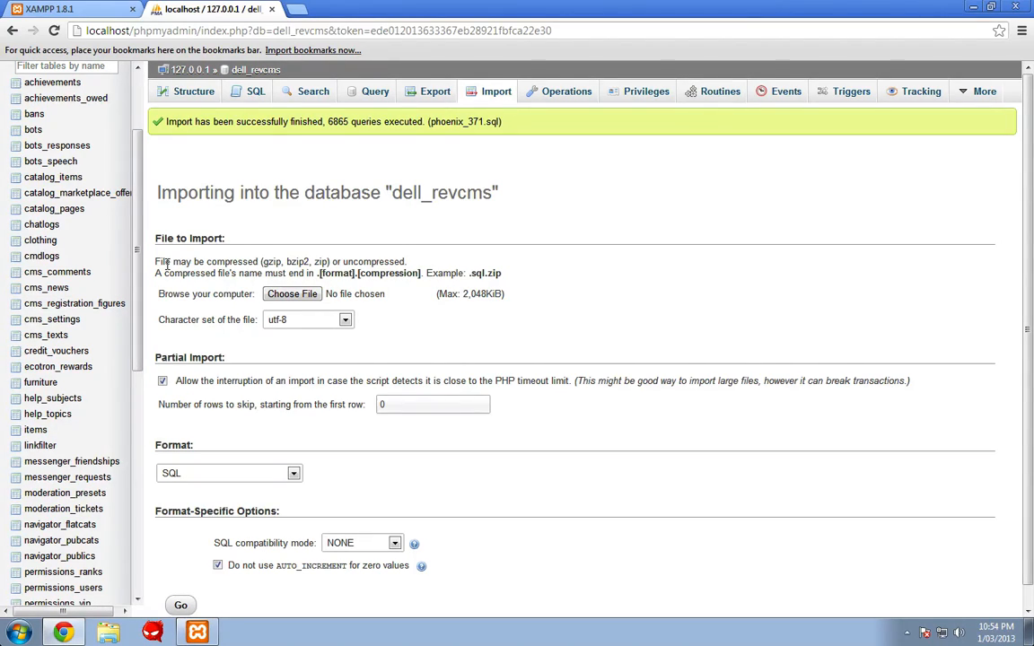
pyautogui.scroll(2, 109, 177)
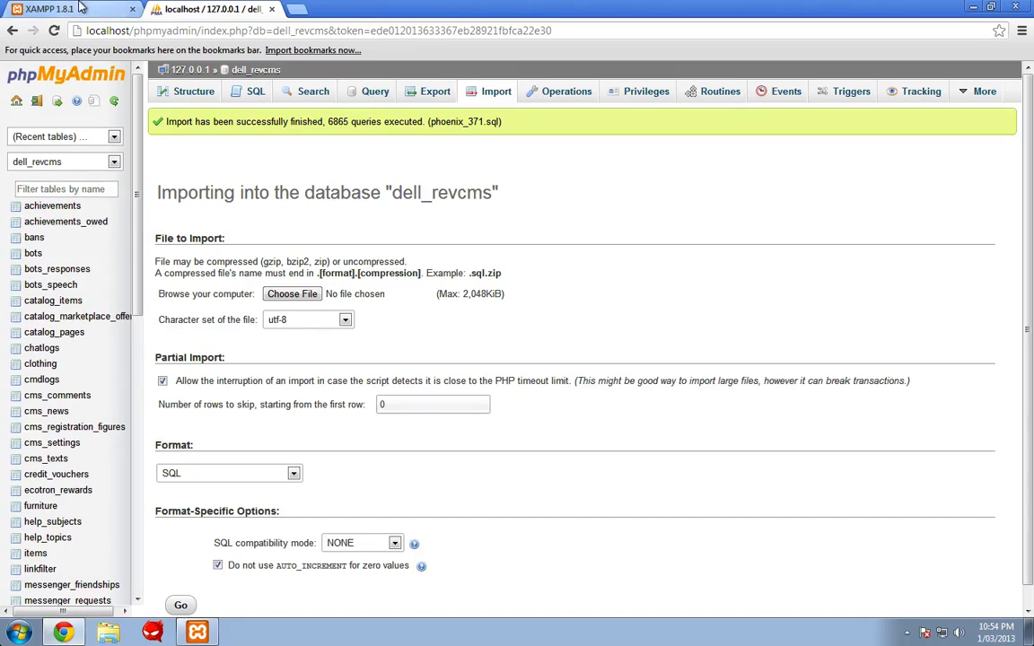
pyautogui.click(84, 7)
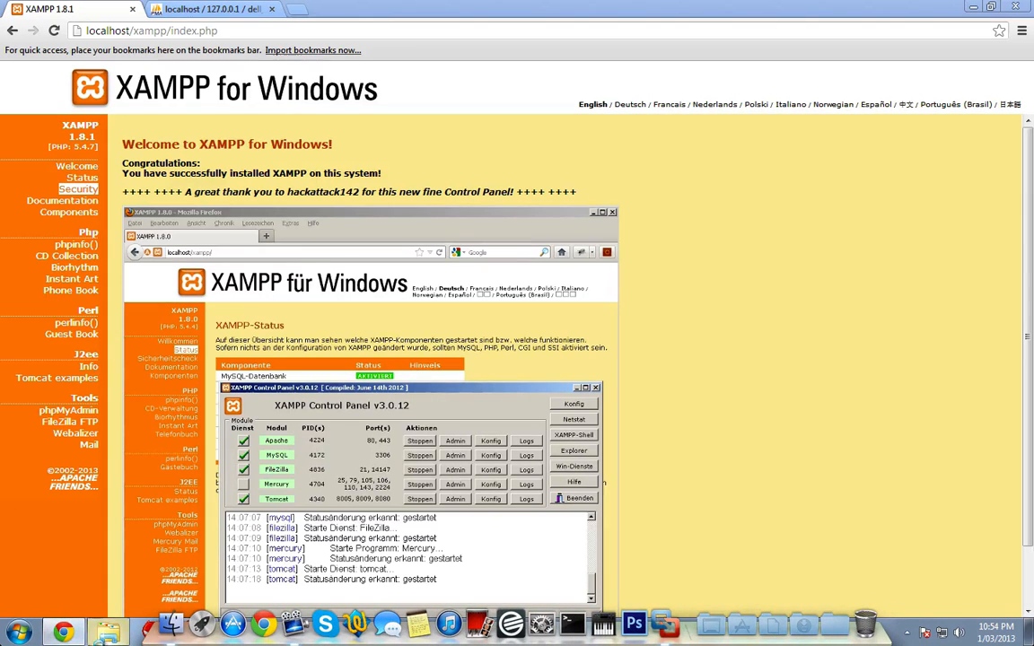
# - Select all nine files in Desktop\tutorial\RevCMS 1.9.9.9 for copying
pyautogui.click(108, 632)
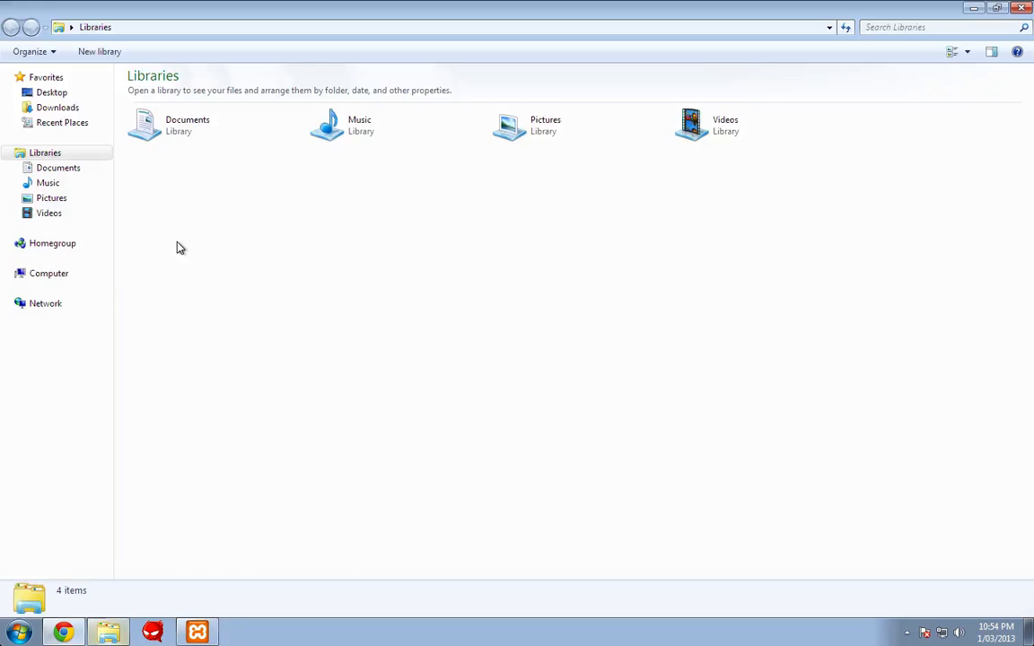
pyautogui.click(52, 93)
pyautogui.click(876, 131)
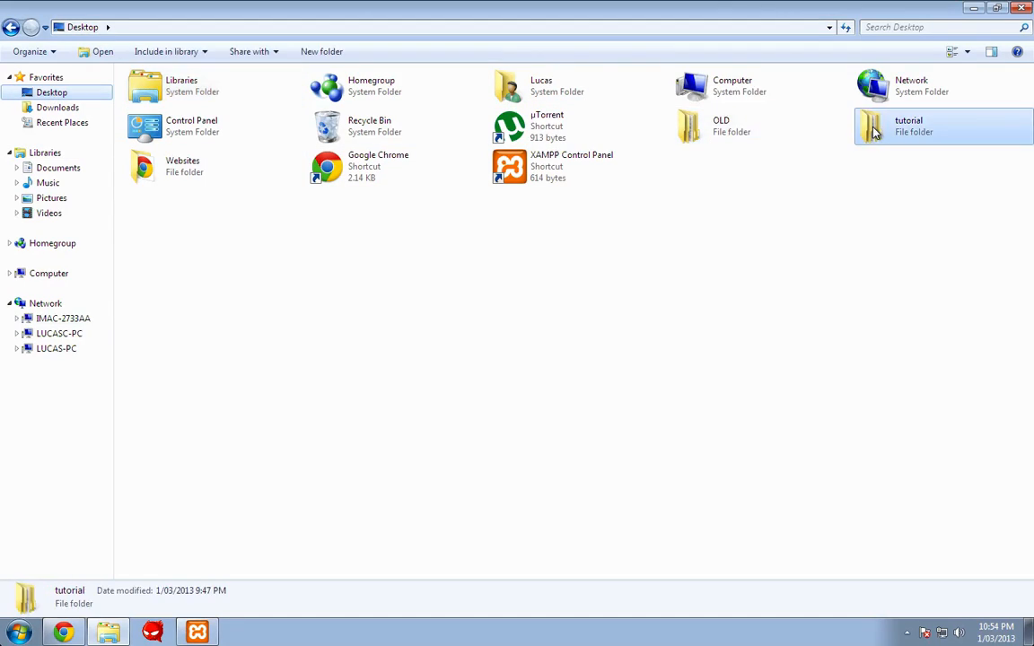
pyautogui.doubleClick(875, 131)
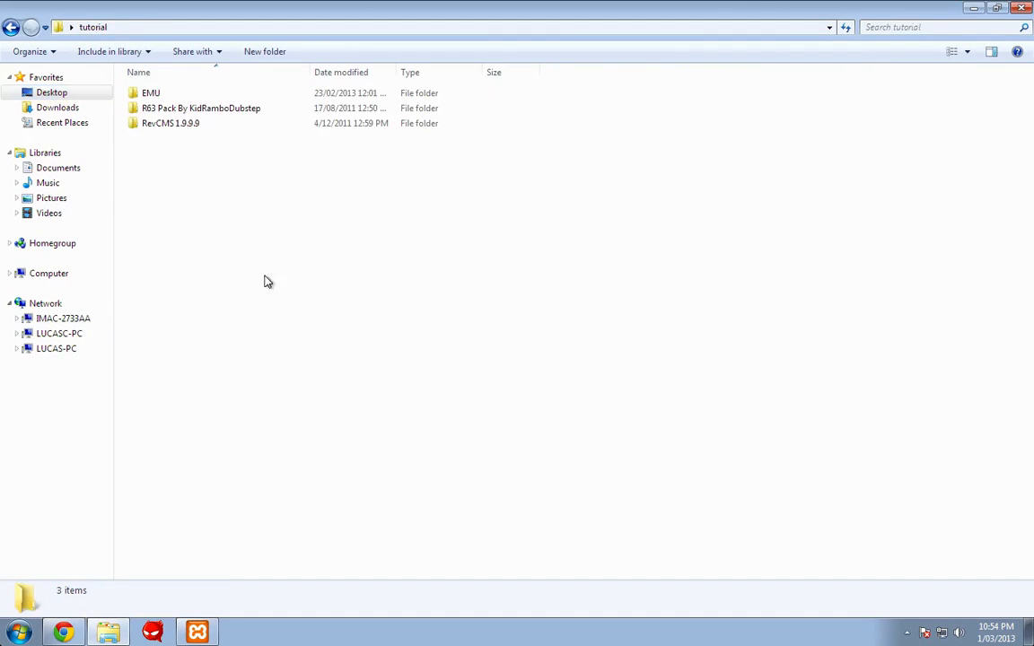
pyautogui.click(176, 128)
pyautogui.doubleClick(176, 127)
pyautogui.moveTo(183, 280); pyautogui.dragTo(173, 32)
pyautogui.press('super')
pyautogui.press('super')
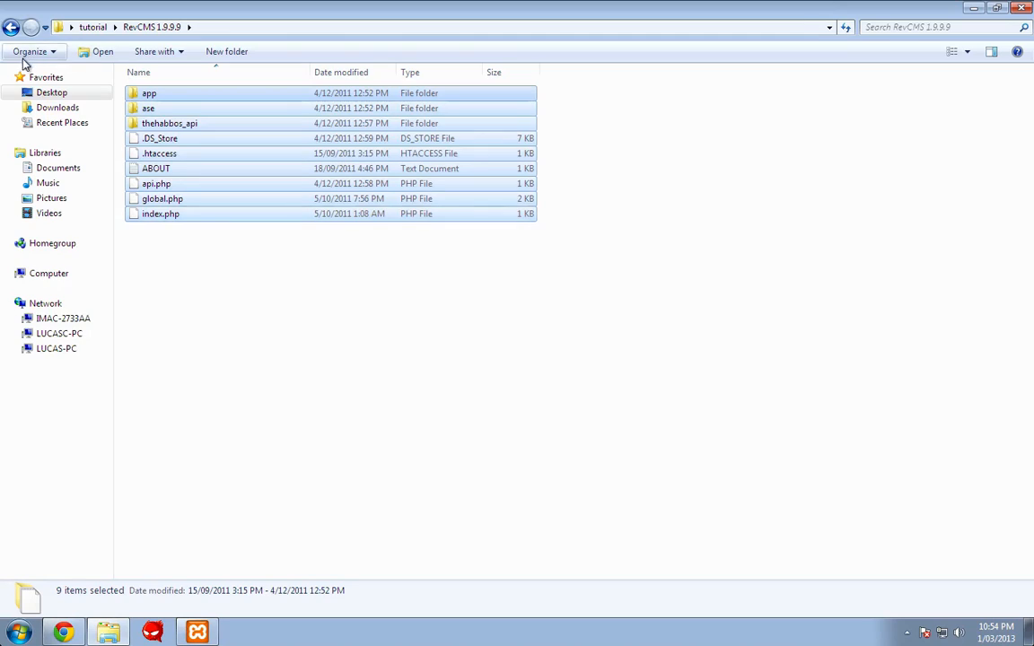
# - Delete the 11 default items in C:\xampp\htdocs and paste in the RevCMS files
pyautogui.click(56, 111)
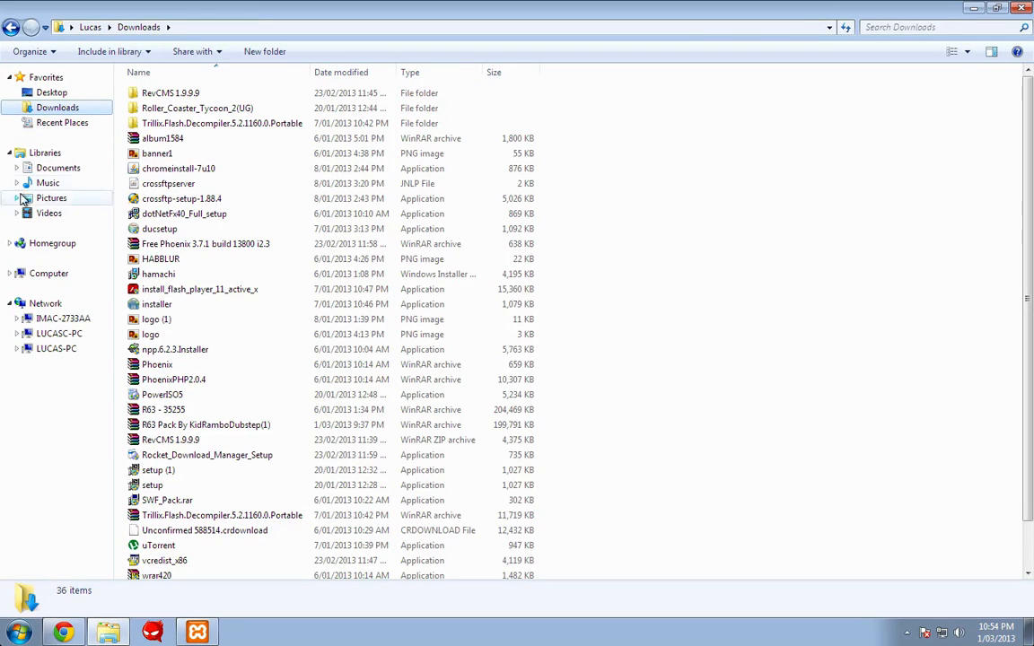
pyautogui.click(37, 274)
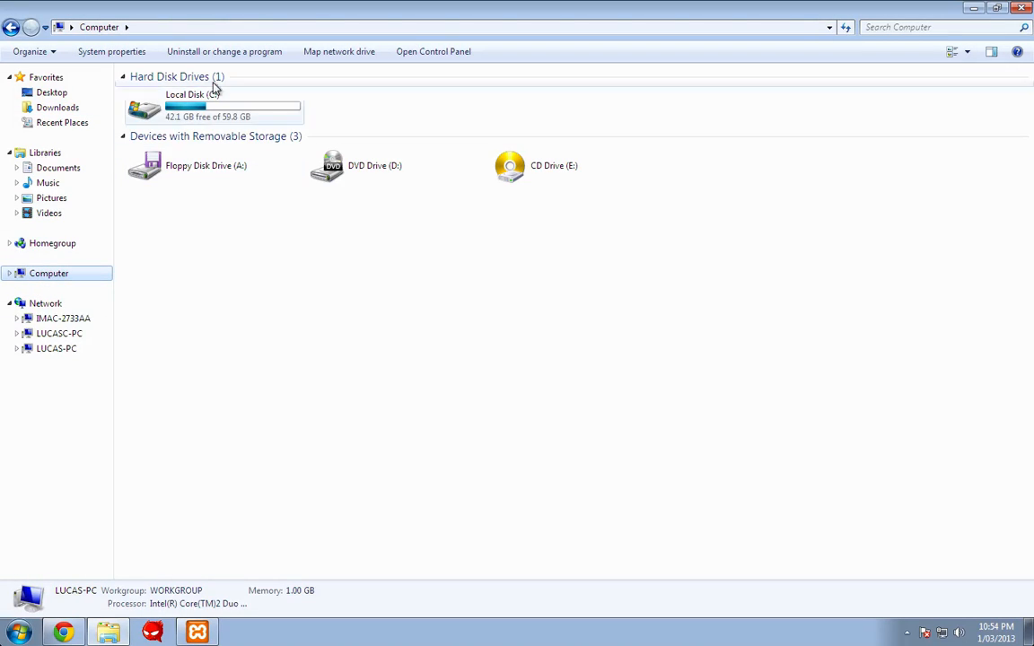
pyautogui.doubleClick(213, 95)
pyautogui.doubleClick(175, 157)
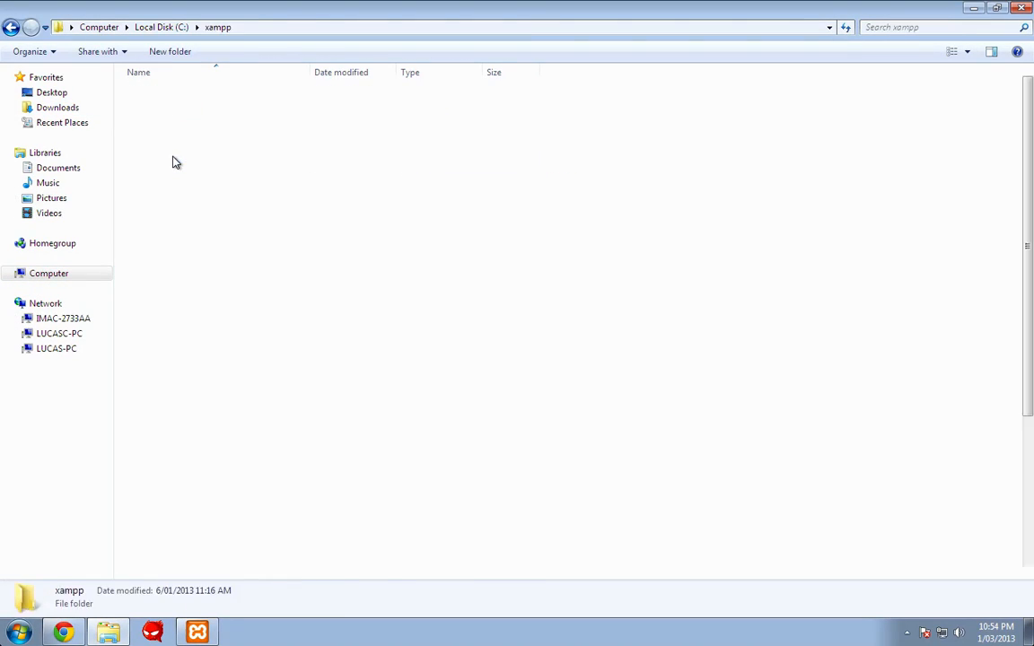
pyautogui.doubleClick(168, 171)
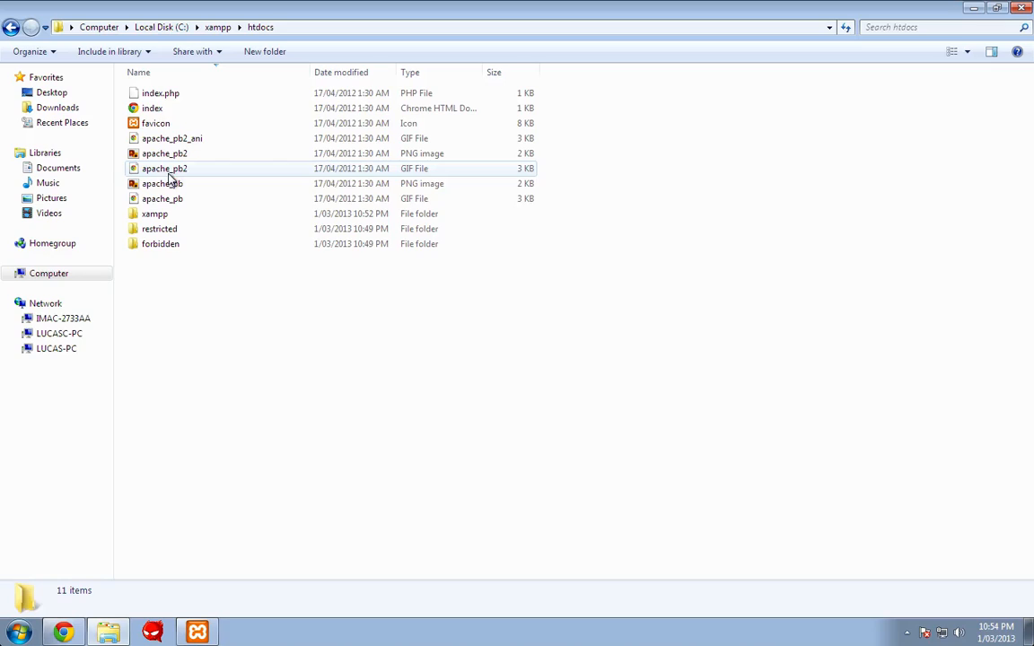
pyautogui.moveTo(160, 269); pyautogui.dragTo(176, 72)
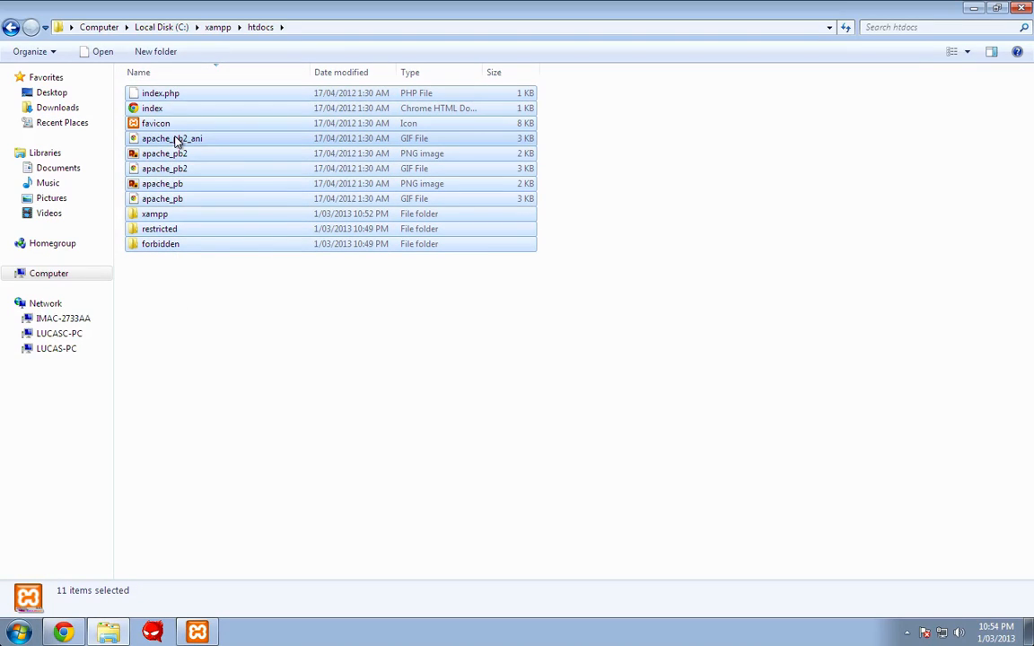
pyautogui.rightClick(176, 141)
pyautogui.click(205, 407)
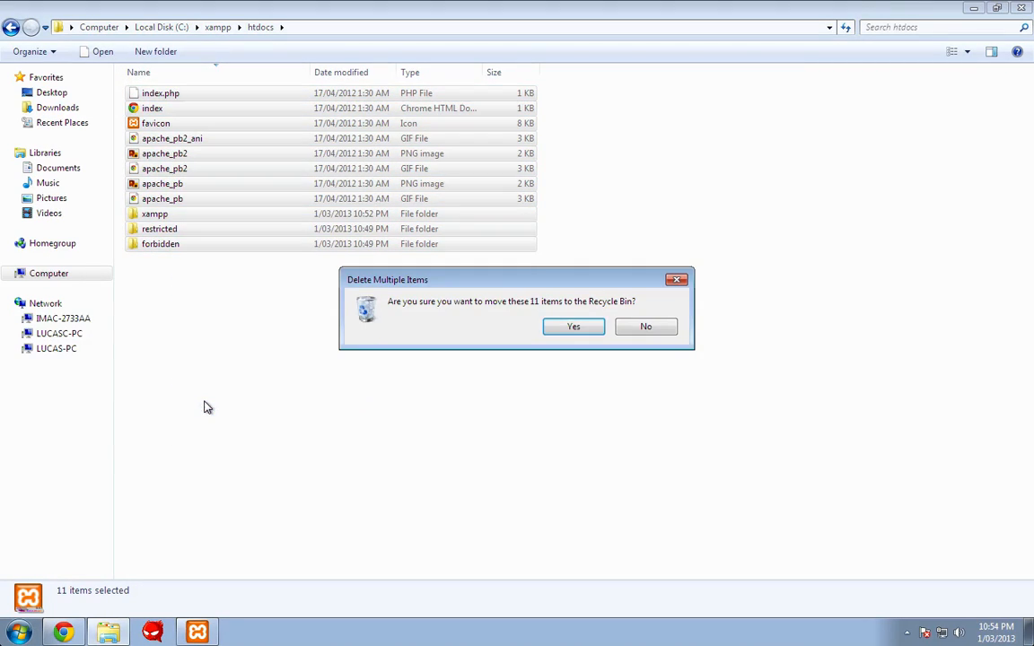
pyautogui.press('Return')
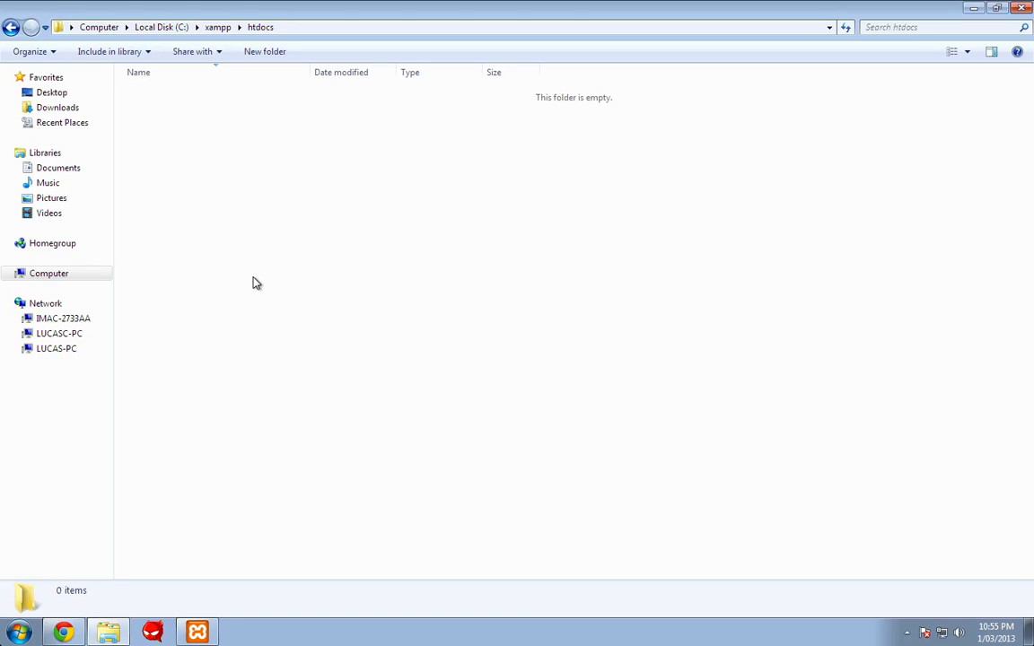
pyautogui.hotkey('ctrl', 'v')
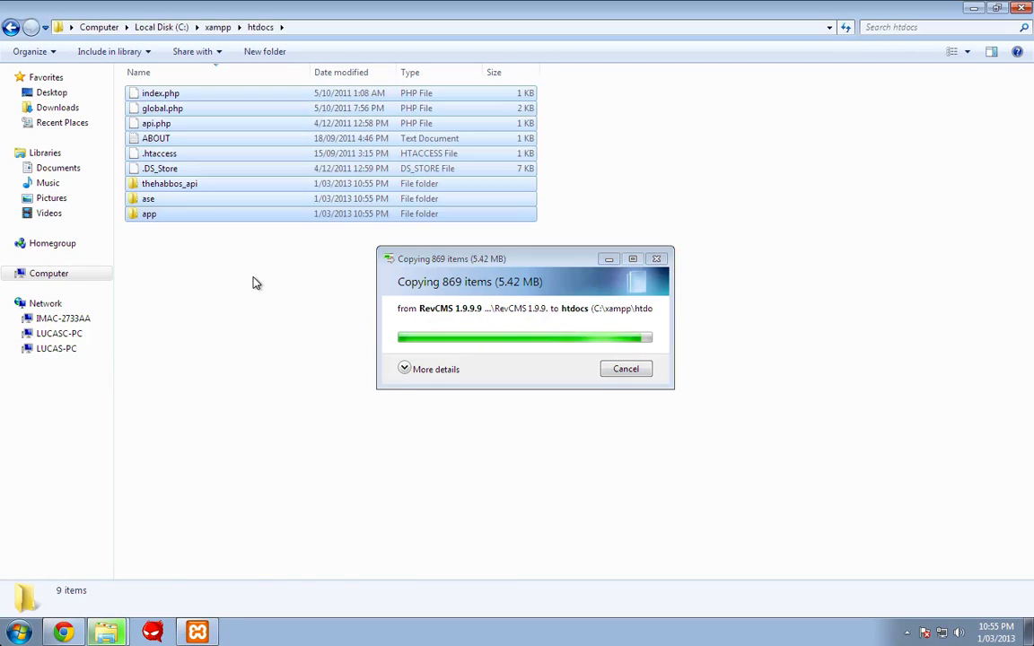
pyautogui.click(231, 262)
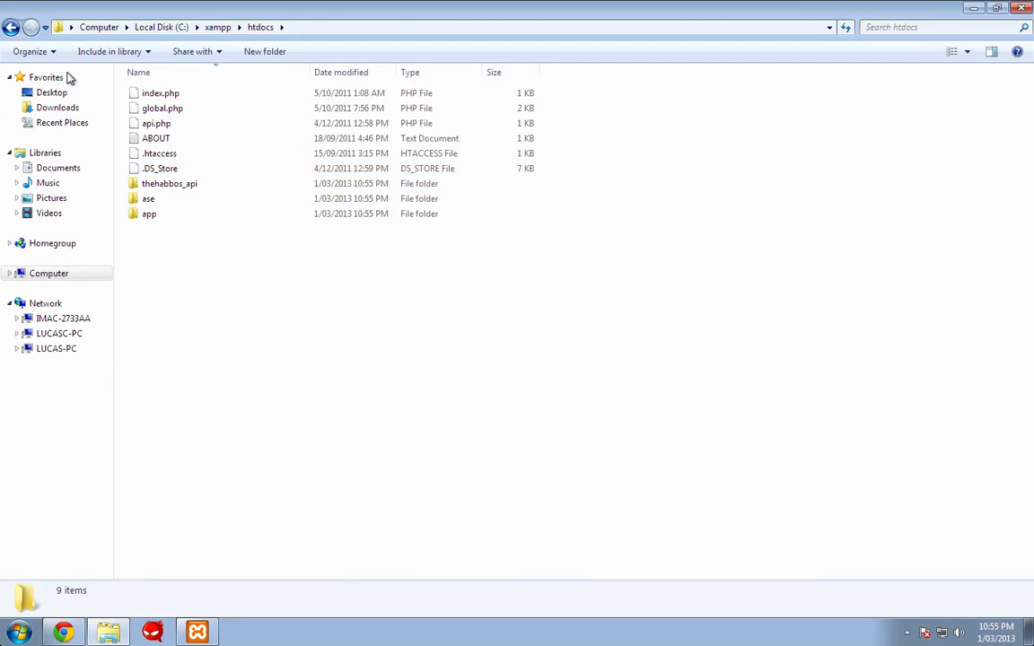
# - Select the r63 and Catalogue SQL (working) folders in Desktop\tutorial\R63 Pack
pyautogui.click(54, 95)
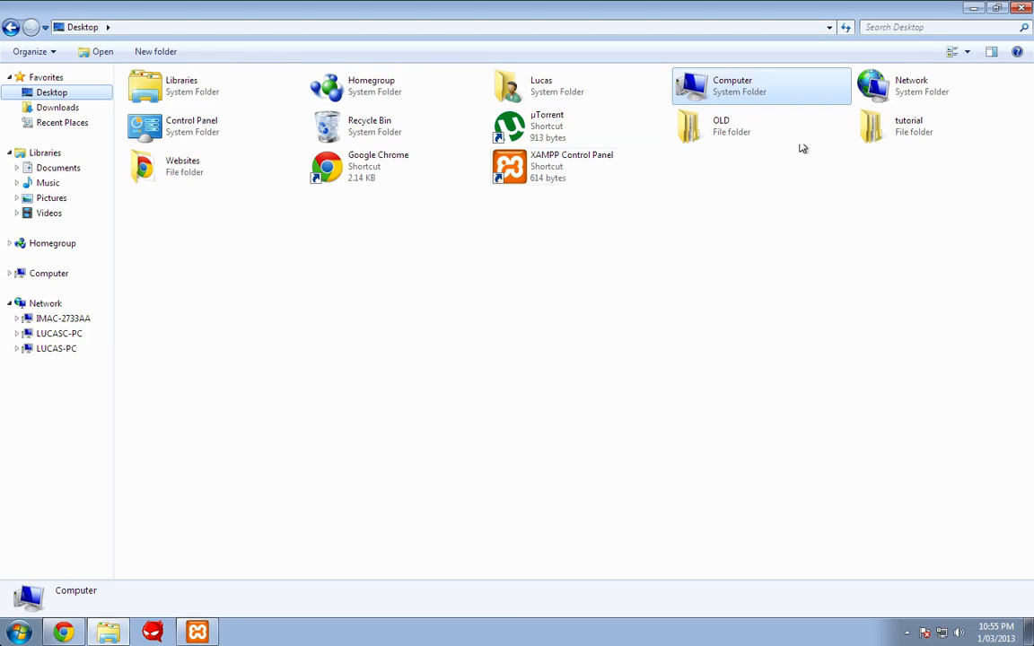
pyautogui.doubleClick(940, 126)
pyautogui.doubleClick(202, 107)
pyautogui.moveTo(160, 192); pyautogui.dragTo(164, 40)
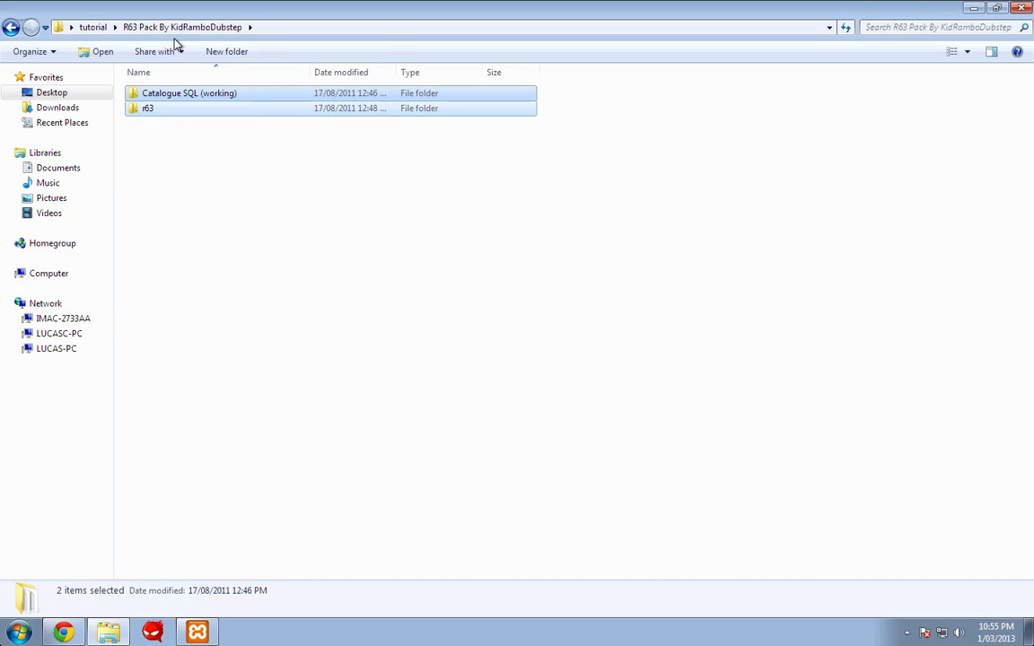
# - Paste both R63 folders into C:\xampp\htdocs
pyautogui.click(45, 273)
pyautogui.doubleClick(201, 94)
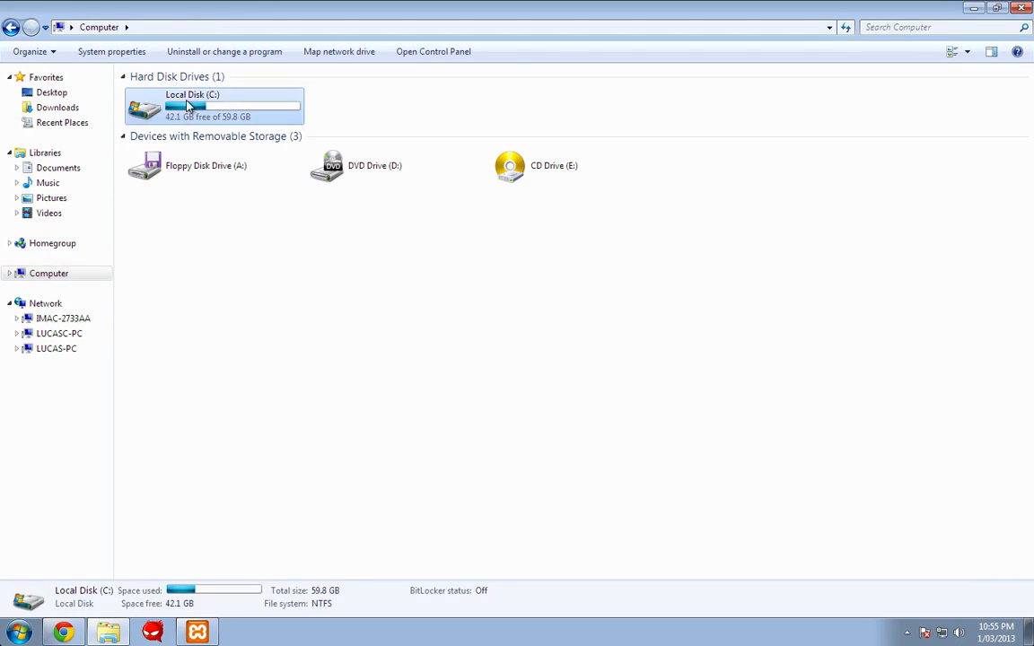
pyautogui.doubleClick(153, 155)
pyautogui.doubleClick(154, 168)
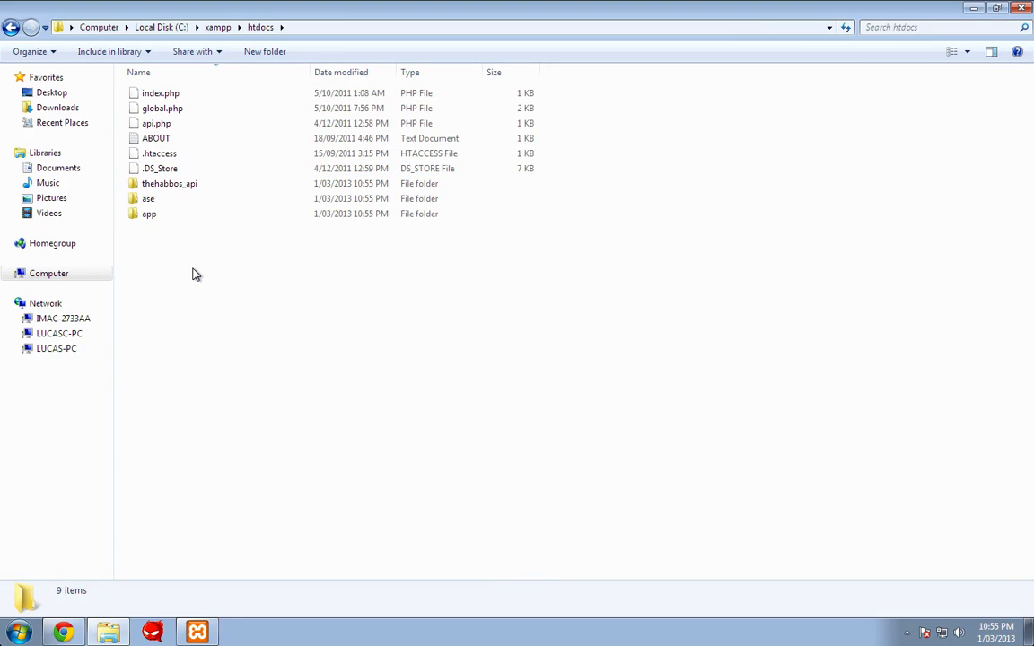
pyautogui.hotkey('ctrl', 'v')
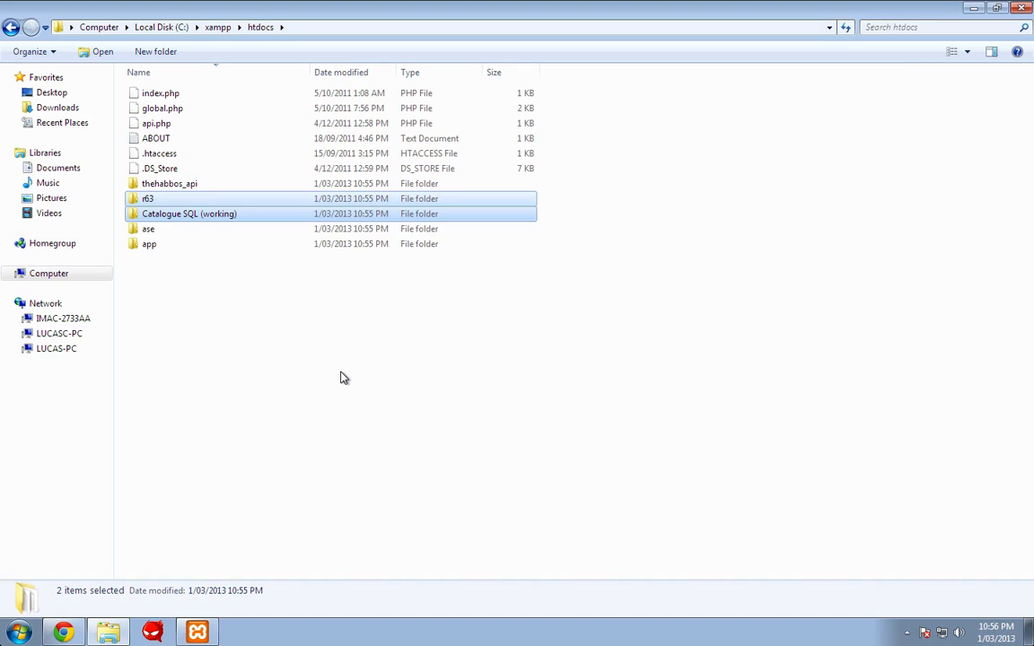
pyautogui.click(334, 356)
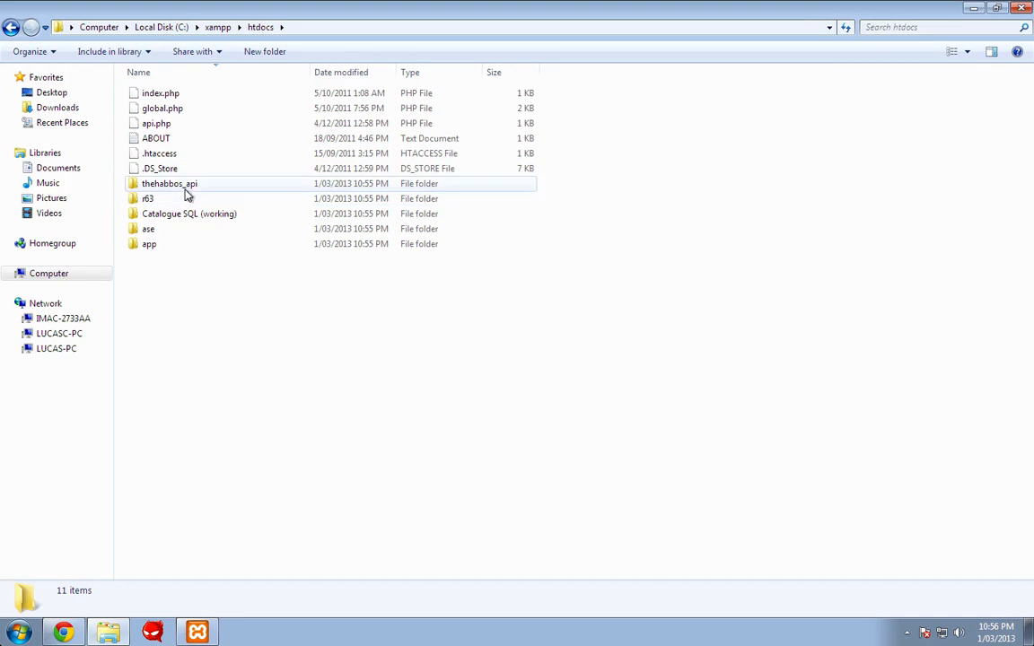
# - Open htdocs\app\management and select config.php
pyautogui.doubleClick(153, 243)
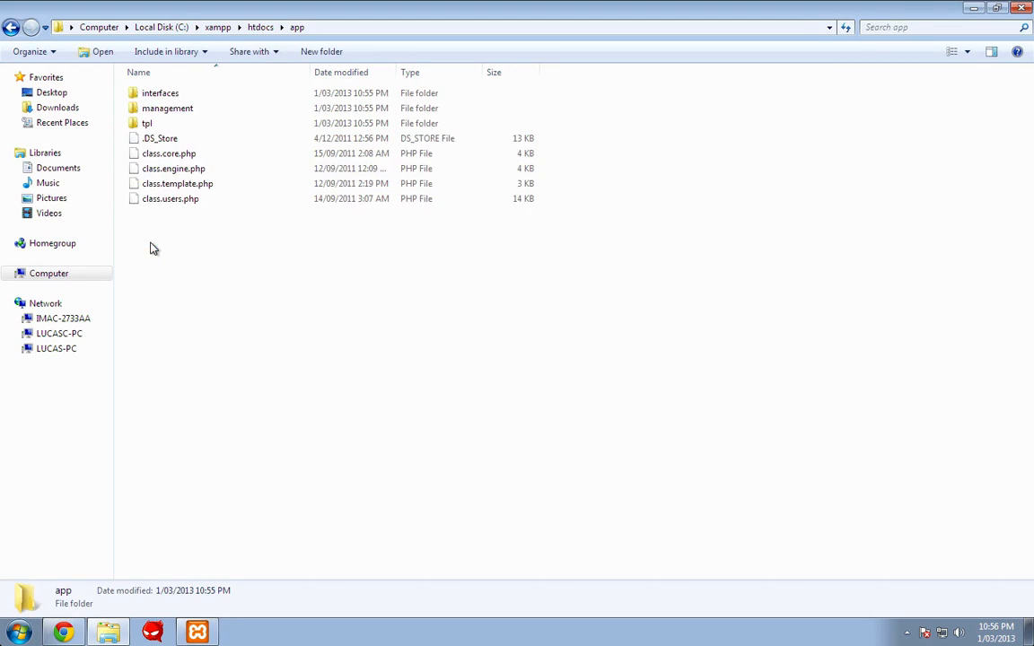
pyautogui.doubleClick(184, 110)
pyautogui.click(166, 112)
# - Open config.php in Notepad++ and replace the MySQL password on line 19
pyautogui.rightClick(167, 113)
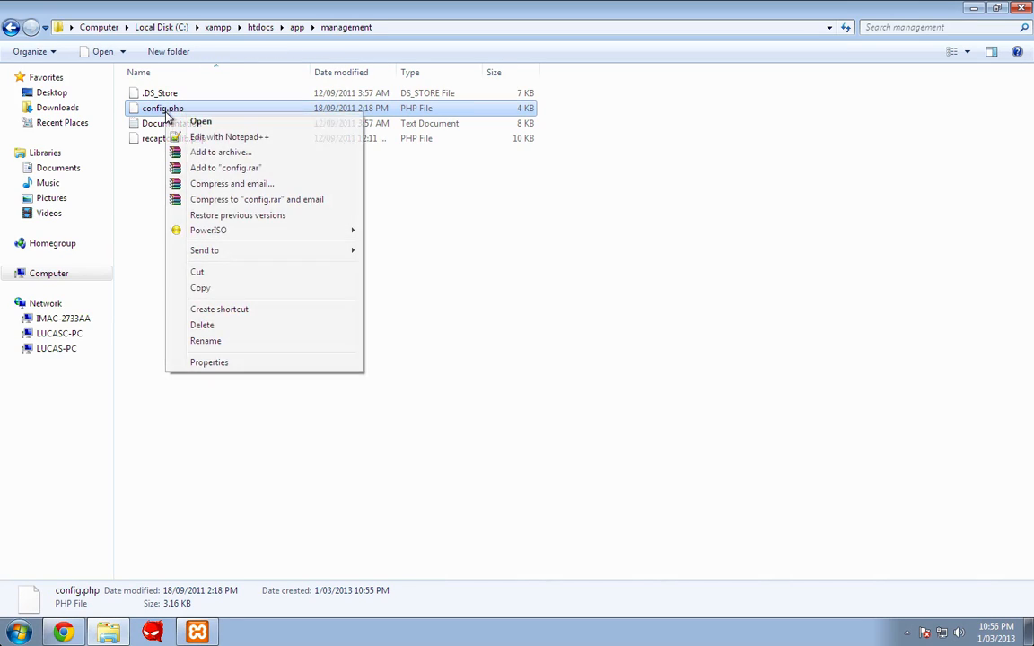
pyautogui.click(204, 137)
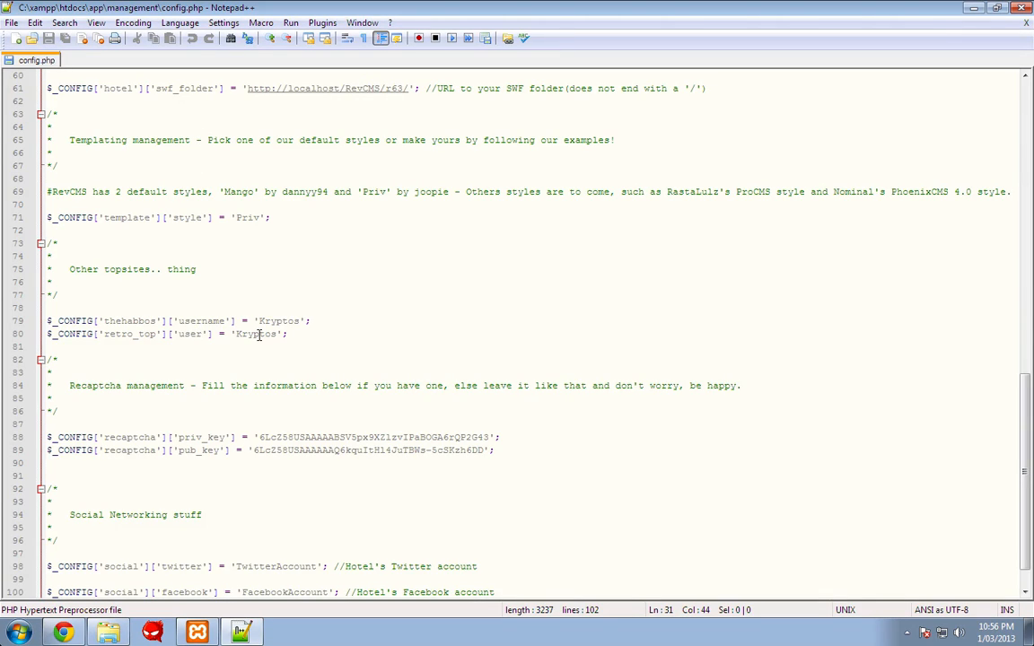
pyautogui.scroll(20, 259, 334)
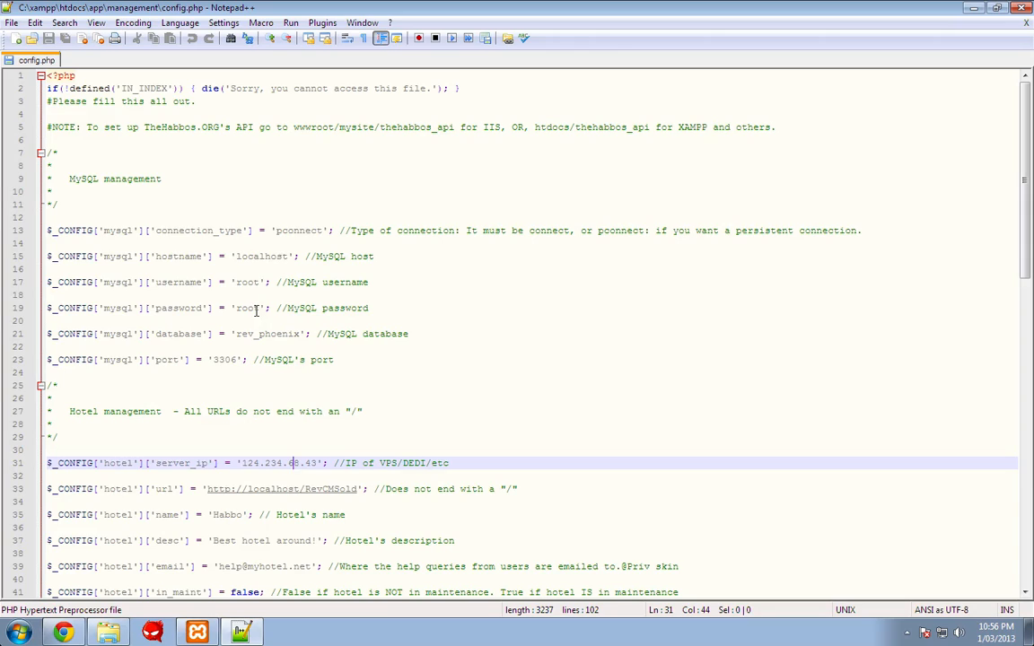
pyautogui.click(256, 310)
pyautogui.press('BackSpace')
pyautogui.press('BackSpace')
pyautogui.press('BackSpace')
pyautogui.press('BackSpace')
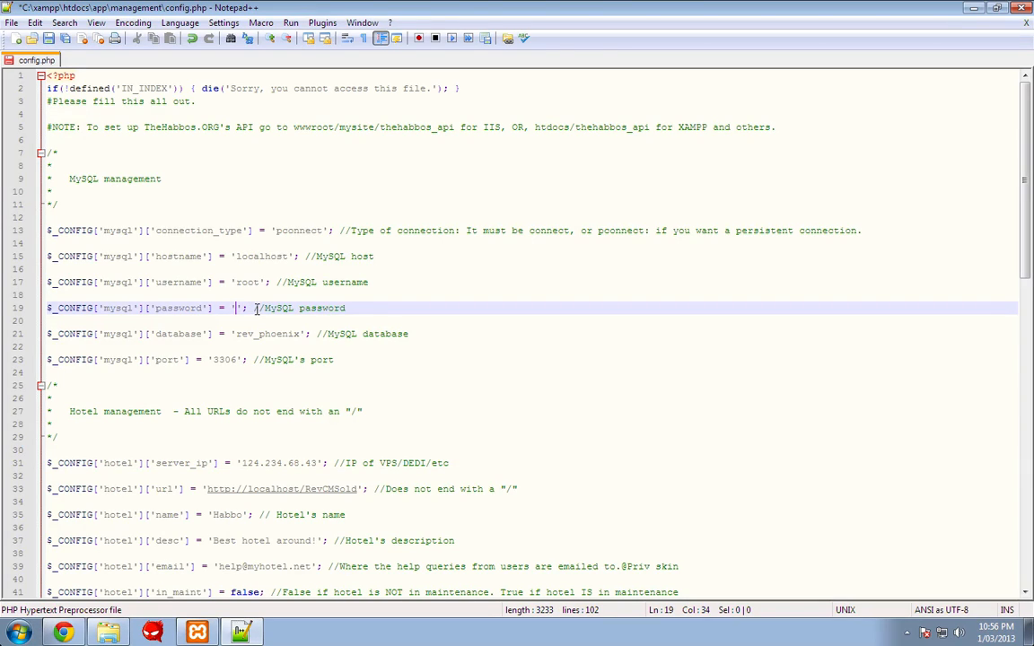
# - Change the database name on line 21 from rev_phoenix to dell_revcms
pyautogui.click(301, 334)
pyautogui.press('BackSpace')
pyautogui.press('BackSpace')
pyautogui.press('BackSpace')
pyautogui.press('BackSpace')
pyautogui.press('BackSpace')
pyautogui.press('BackSpace')
pyautogui.press('BackSpace')
pyautogui.press('BackSpace')
pyautogui.press('BackSpace')
pyautogui.press('BackSpace')
pyautogui.press('BackSpace')
pyautogui.write('dell_rec')
pyautogui.write('cms')
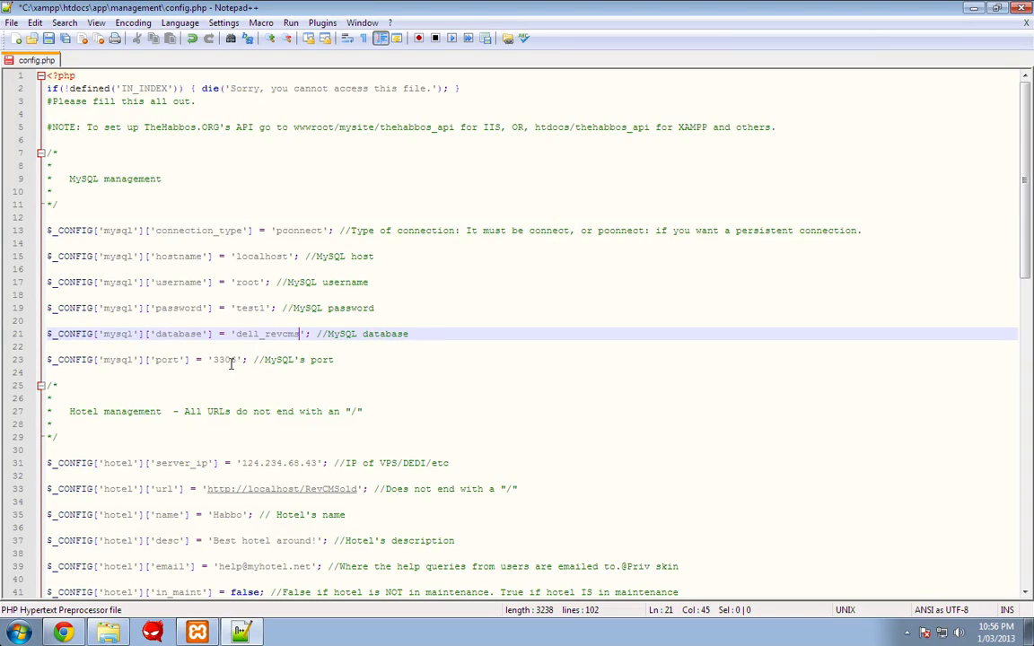
pyautogui.click(197, 633)
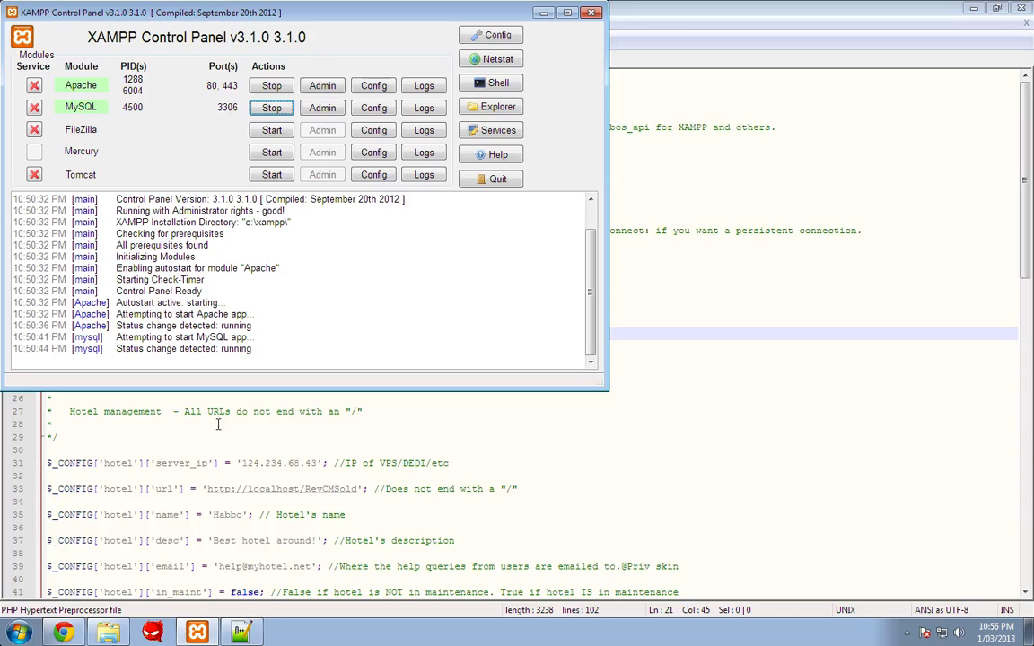
pyautogui.press('super')
pyautogui.click(401, 473)
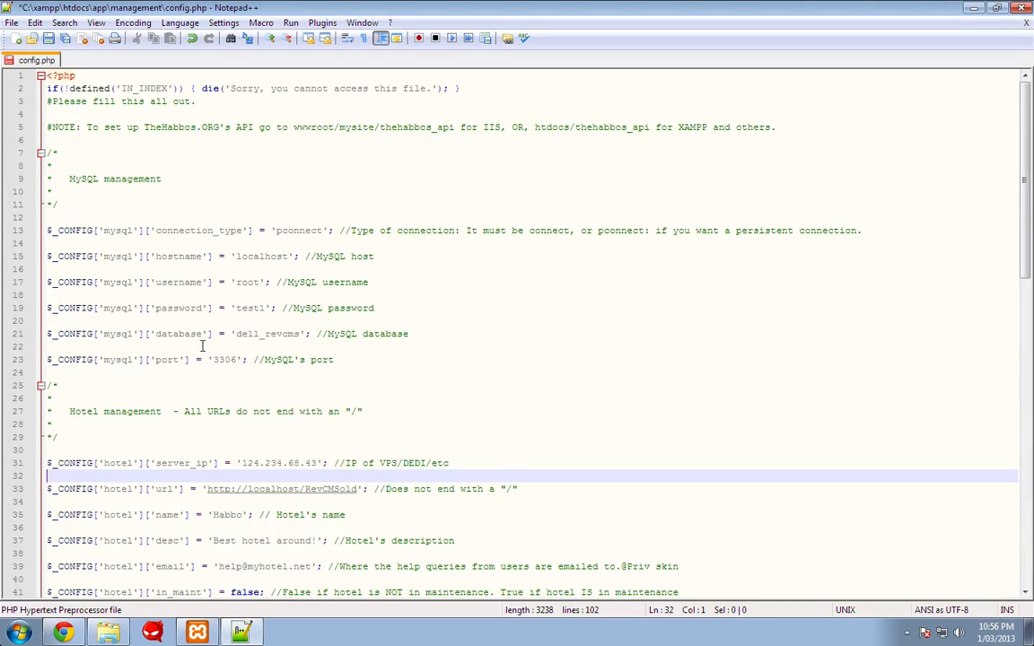
pyautogui.click(260, 348)
# - Load the localhost hotel home page in Chrome
pyautogui.click(63, 633)
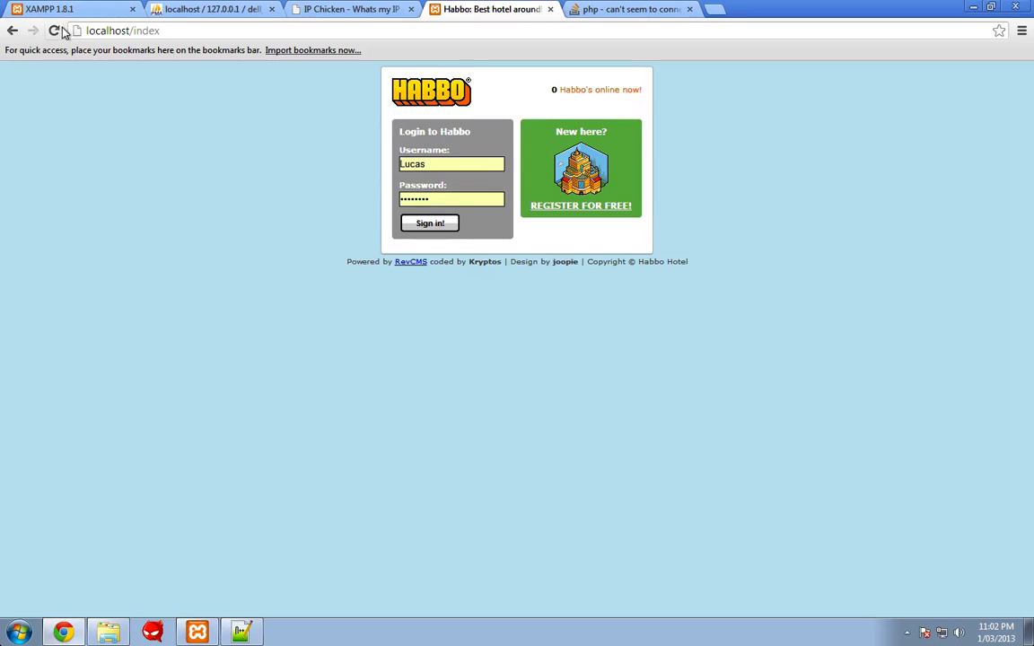
pyautogui.click(106, 31)
pyautogui.write('localhost')
pyautogui.press('Return')
# - Fill the RevCMS registration form with a username, e-mail and password, and submit it
pyautogui.click(566, 213)
pyautogui.click(476, 182)
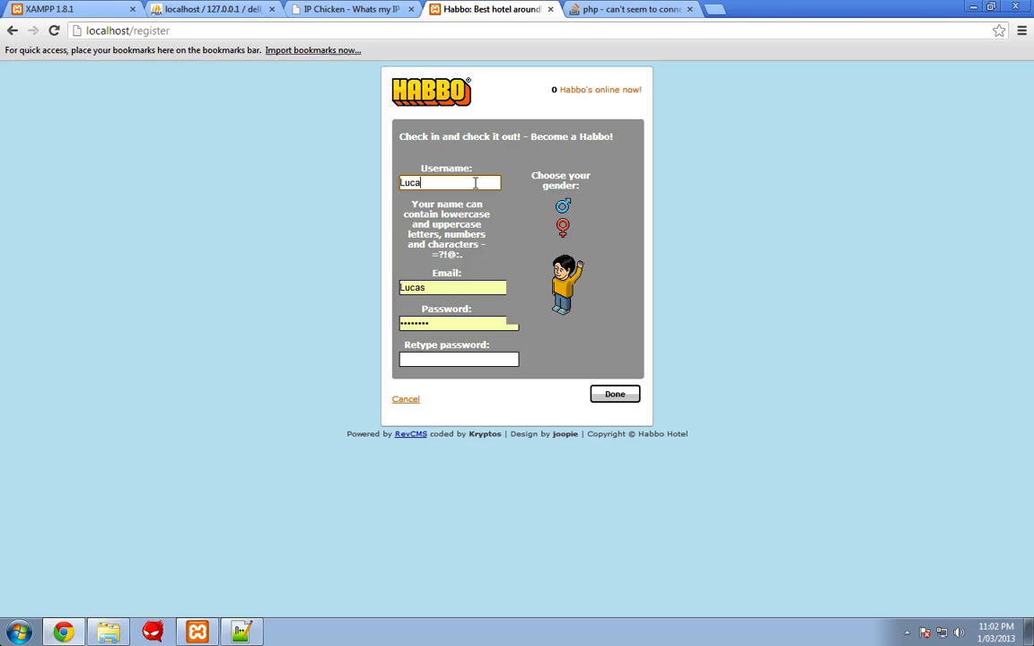
pyautogui.write('Lucas')
pyautogui.press('Tab')
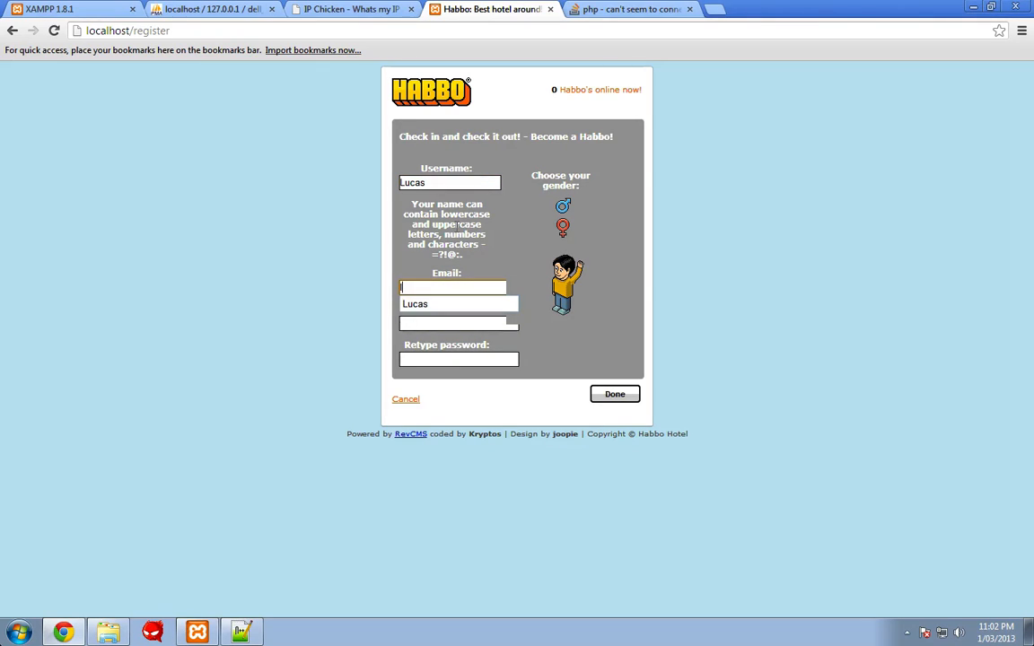
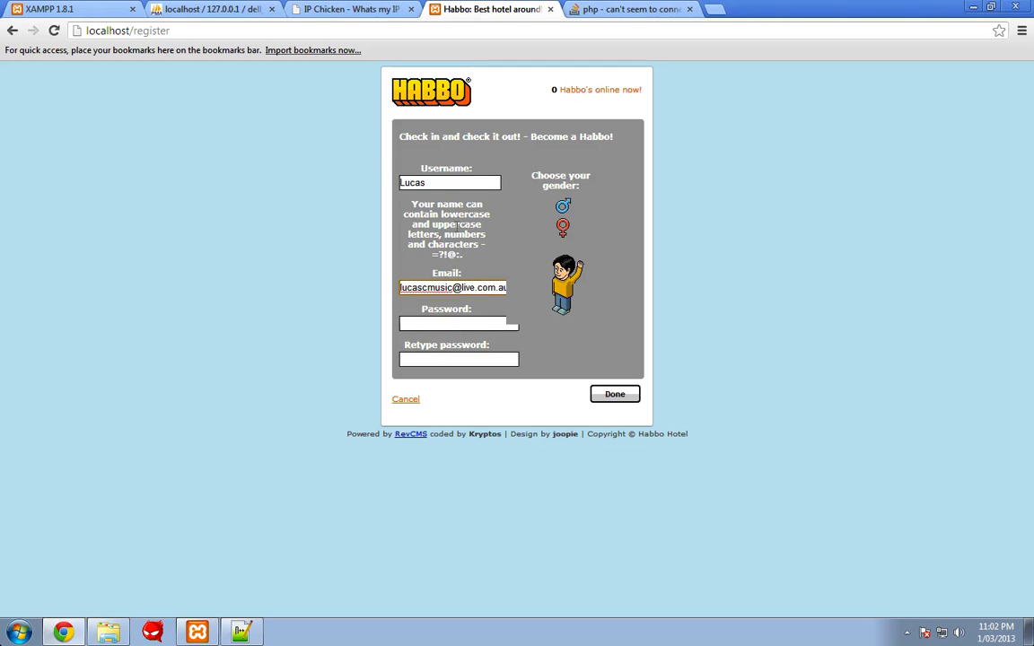
pyautogui.press('Tab')
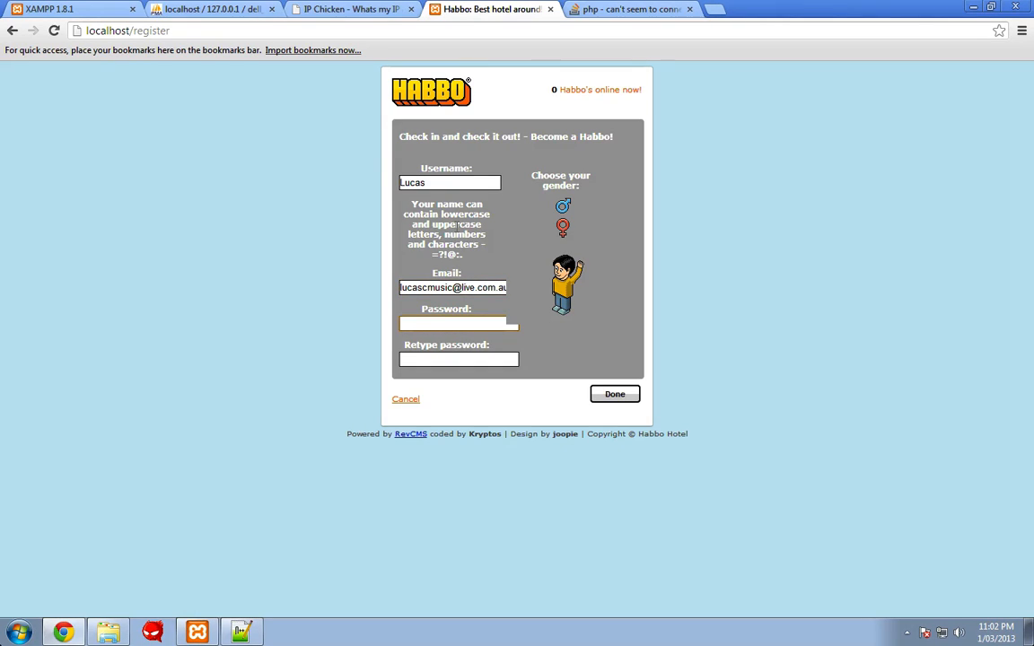
pyautogui.press('Tab')
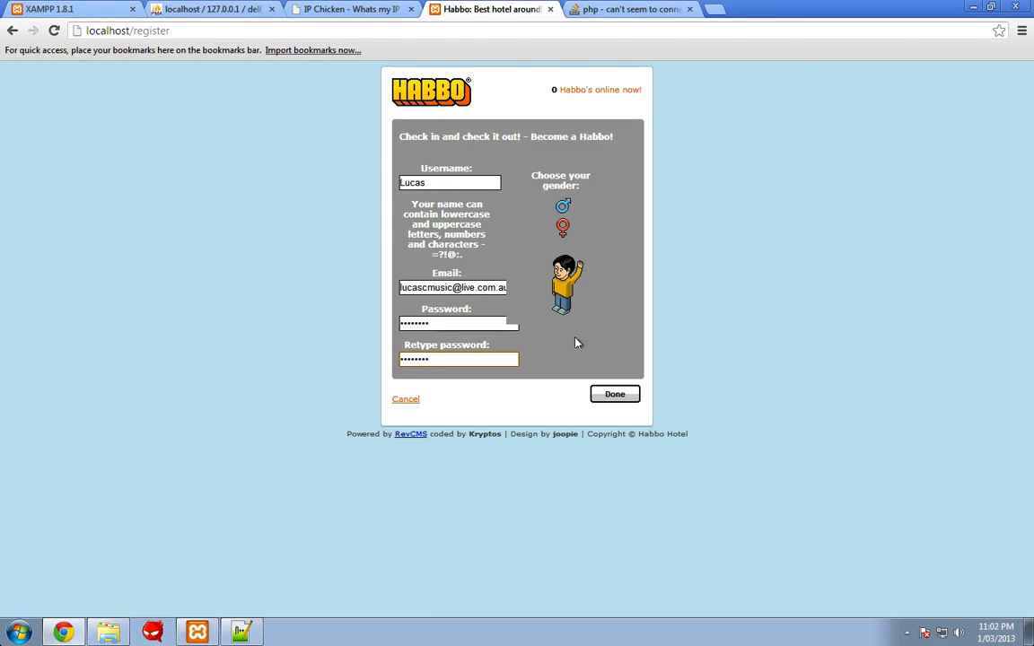
pyautogui.click(610, 399)
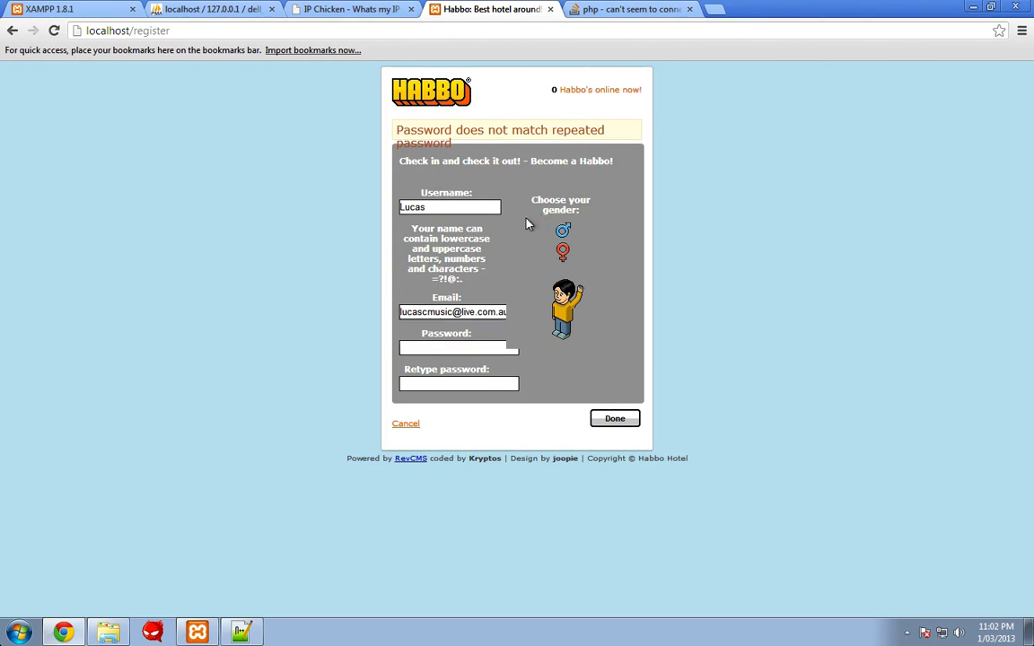
# - Re-enter the matching passwords, resubmit, and decline Chrome's offer to save the password
pyautogui.click(458, 347)
pyautogui.press('Tab')
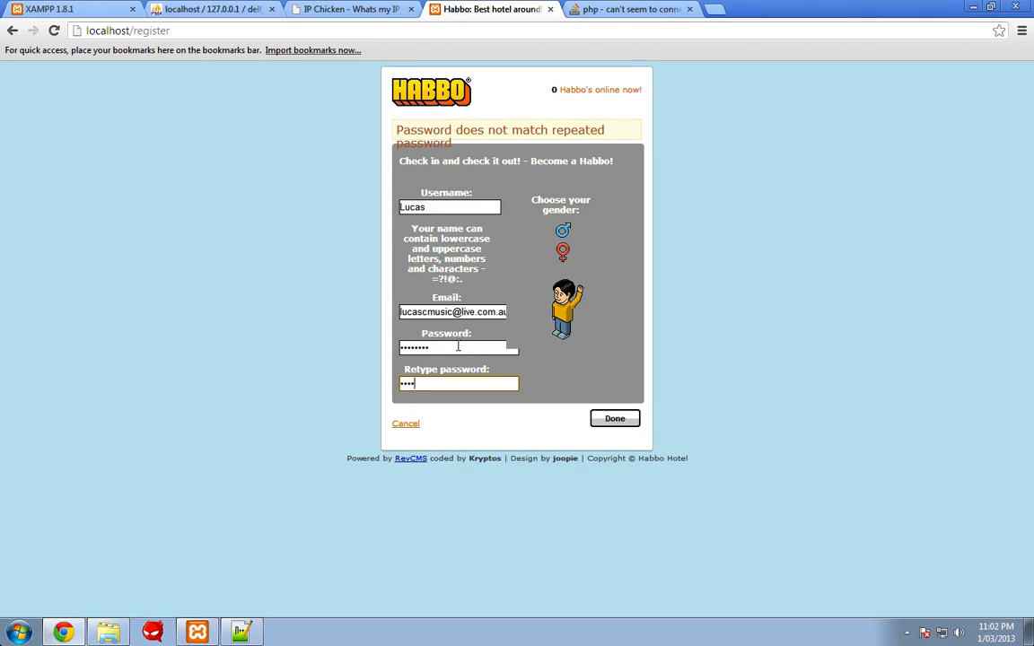
pyautogui.press('Return')
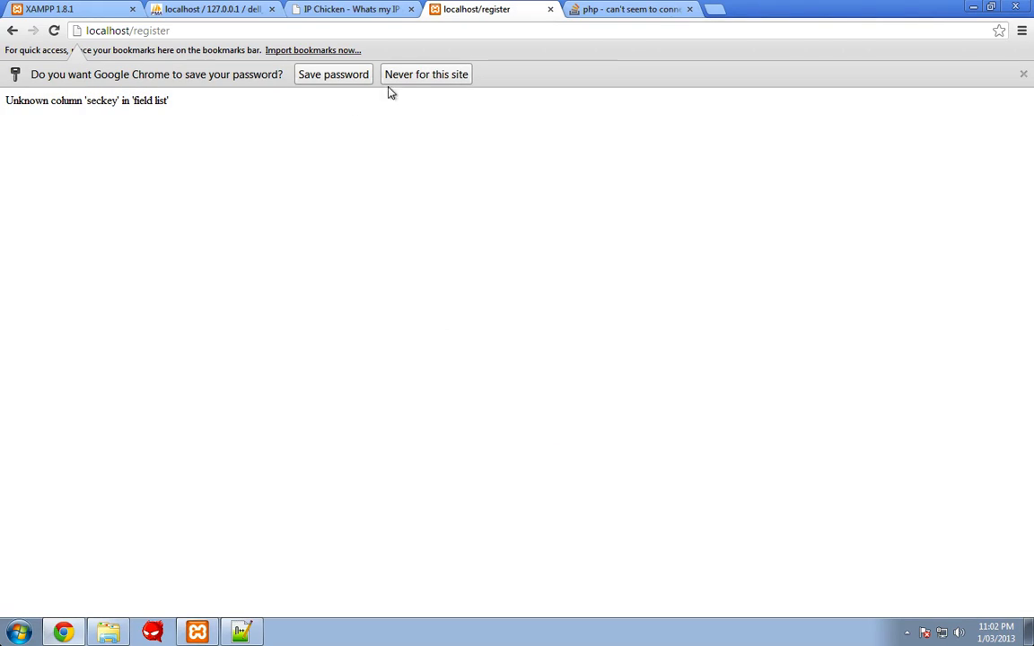
pyautogui.click(419, 77)
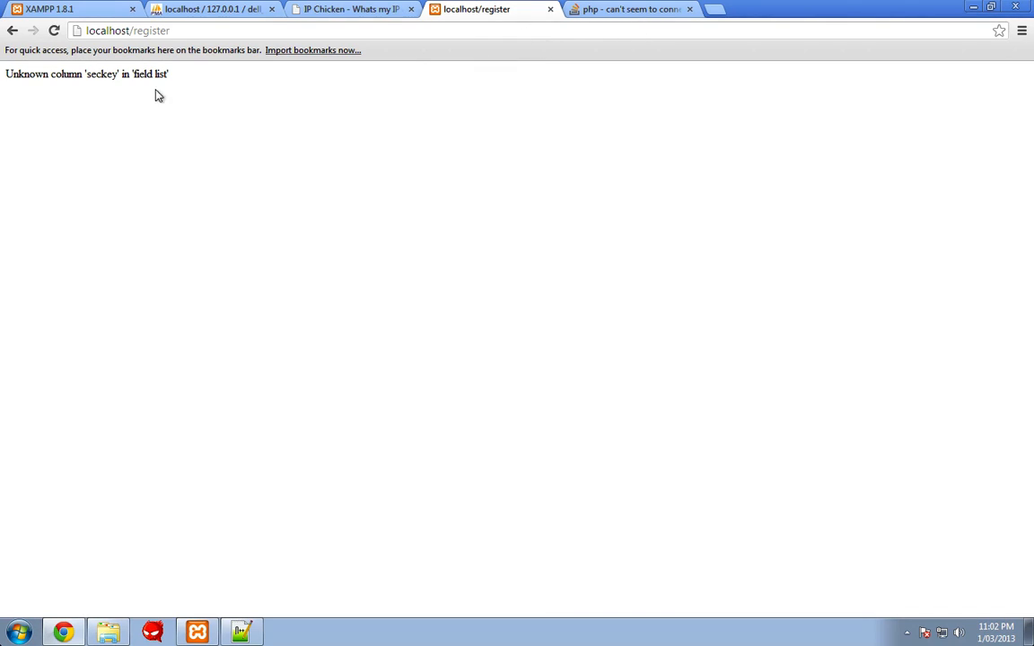
# - Google the "Unknown column 'seckey' in 'field list'" error message
pyautogui.click(713, 8)
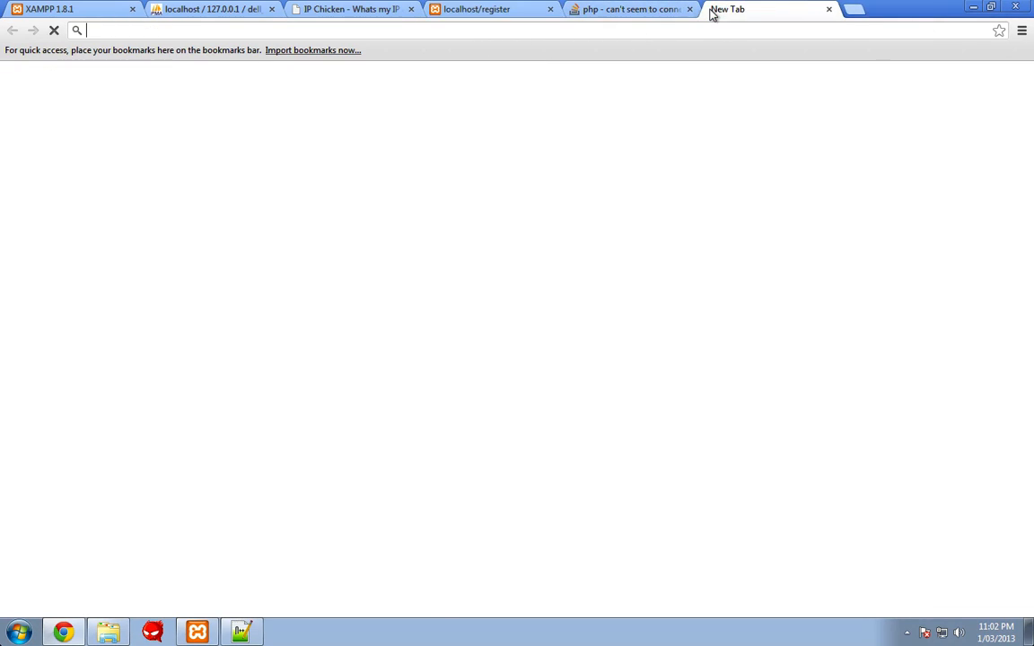
pyautogui.write('G')
pyautogui.press('Return')
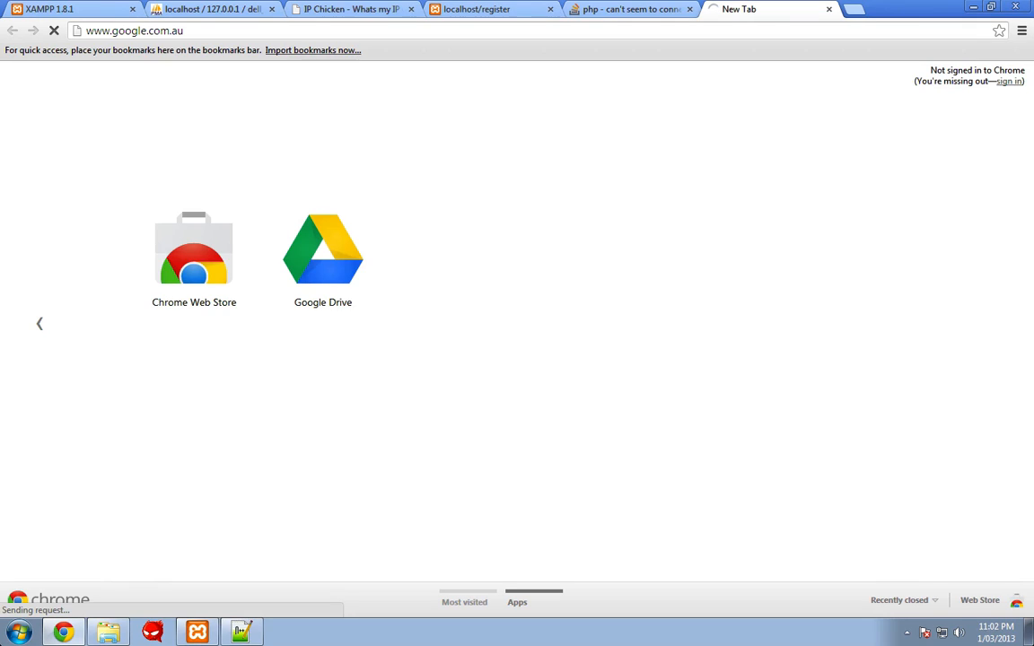
pyautogui.click(522, 13)
pyautogui.moveTo(179, 79); pyautogui.dragTo(3, 78)
pyautogui.hotkey('ctrl', 'c')
pyautogui.click(739, 9)
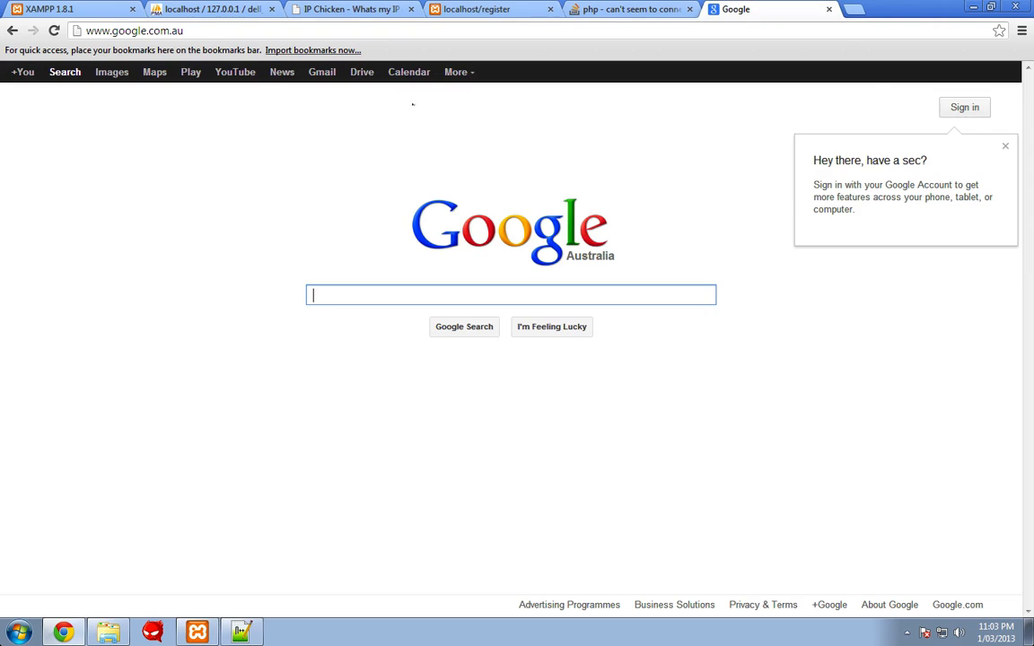
pyautogui.hotkey('ctrl', 'v')
pyautogui.press('Return')
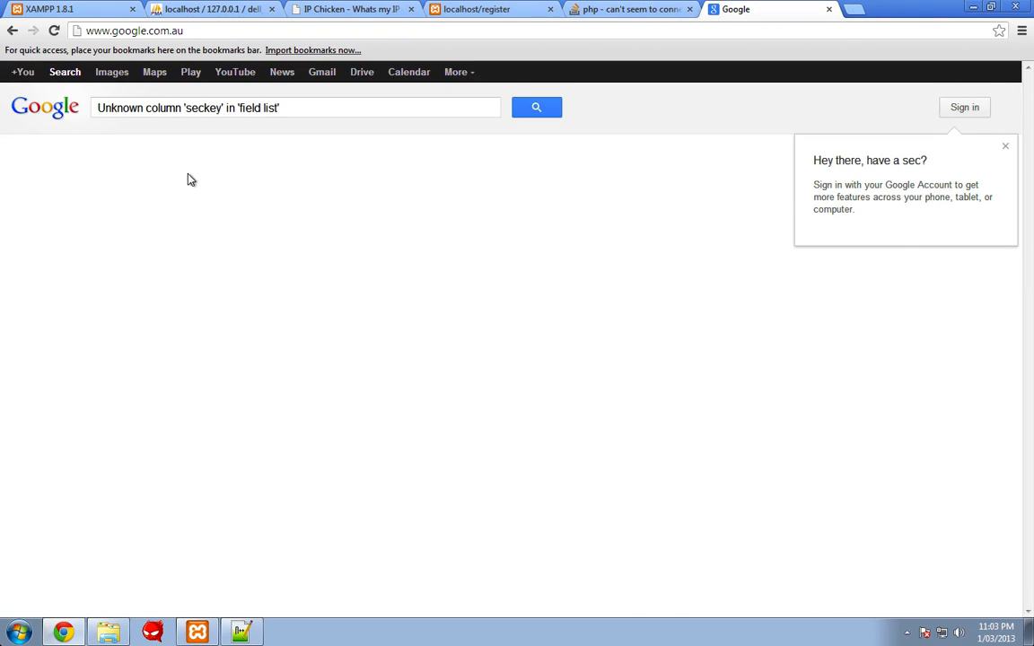
# - Copy the ALTER TABLE `users` ADD `seckey` VARCHAR(999) fix from the RageZone thread
pyautogui.click(154, 204)
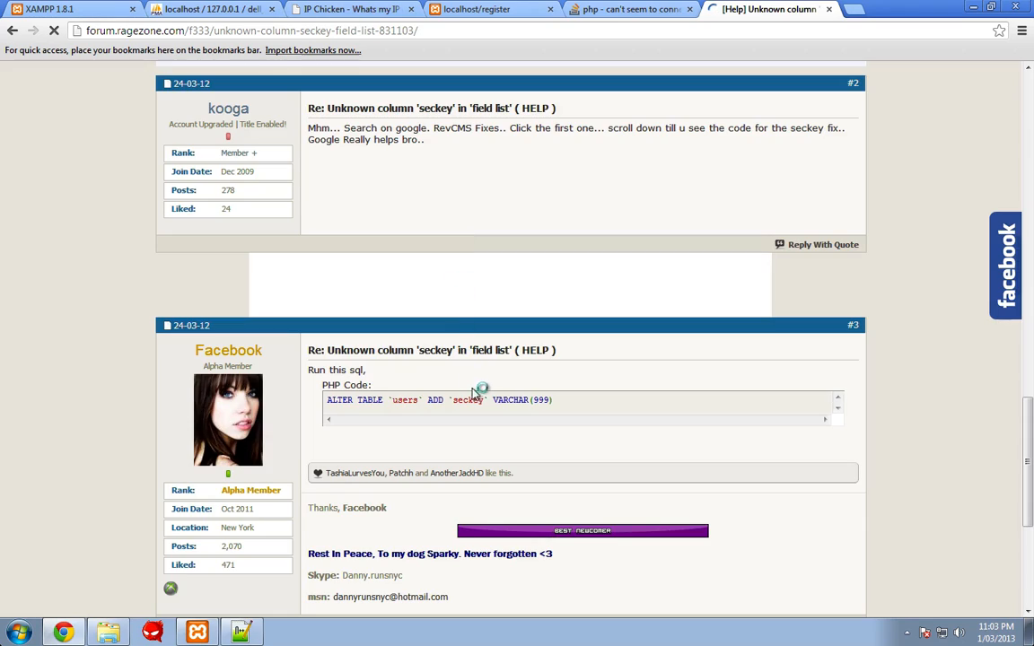
pyautogui.moveTo(558, 399); pyautogui.dragTo(342, 367)
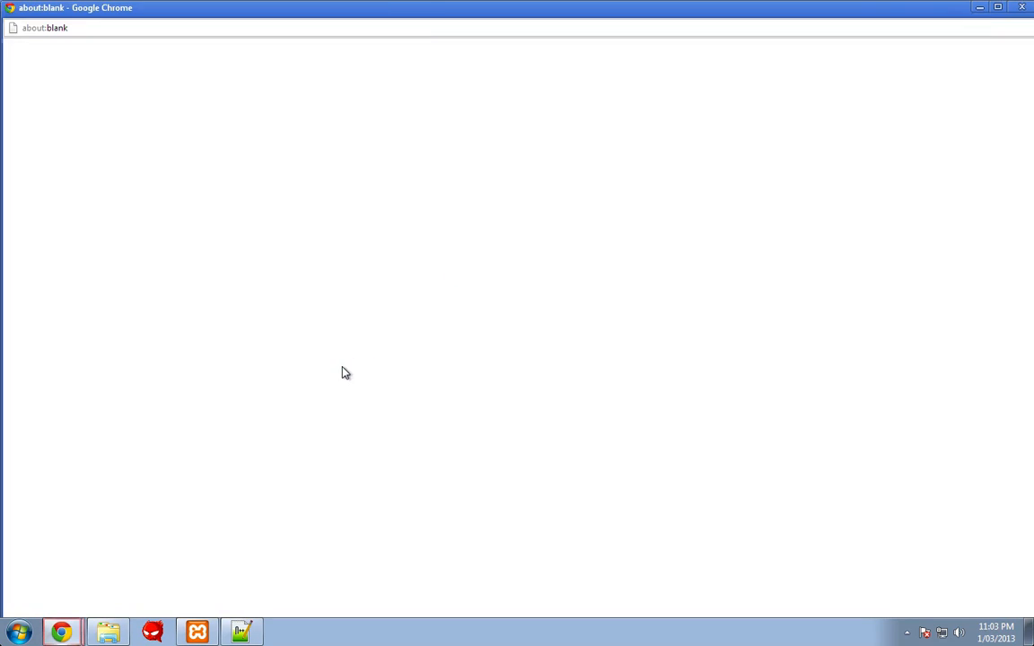
pyautogui.click(1022, 6)
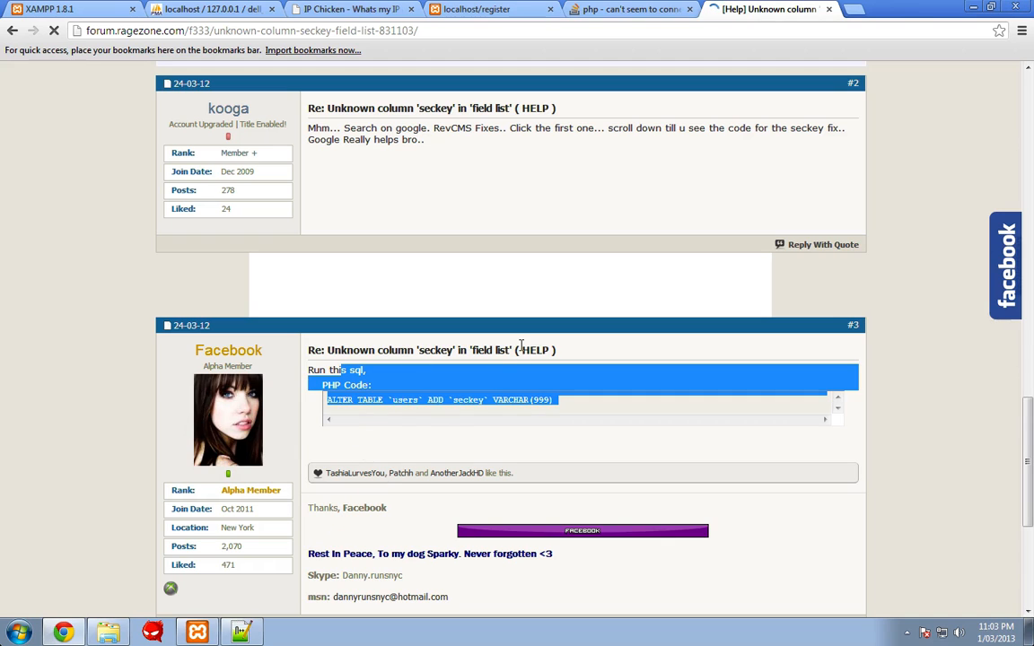
pyautogui.moveTo(558, 400); pyautogui.dragTo(326, 431)
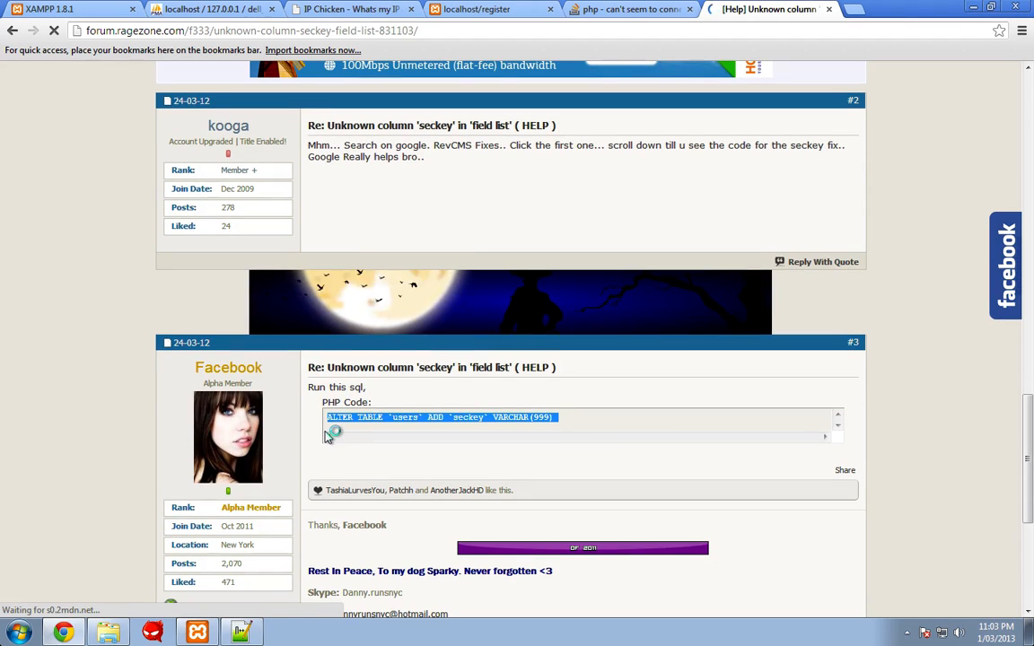
pyautogui.click(211, 9)
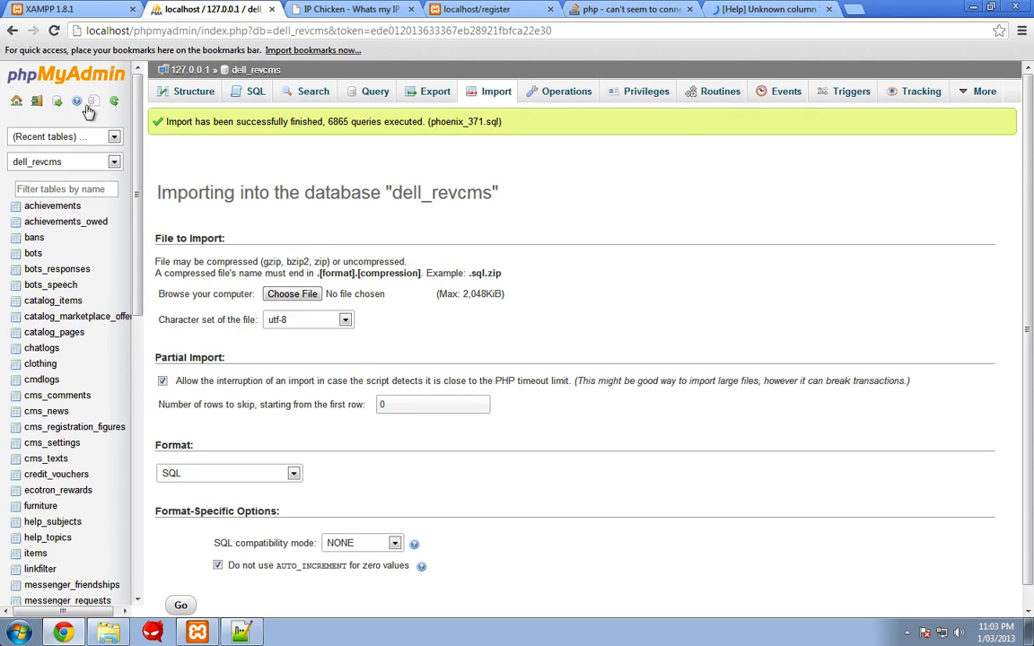
# - Run the ALTER TABLE seckey query on dell_revcms, then reload the register page
pyautogui.click(253, 92)
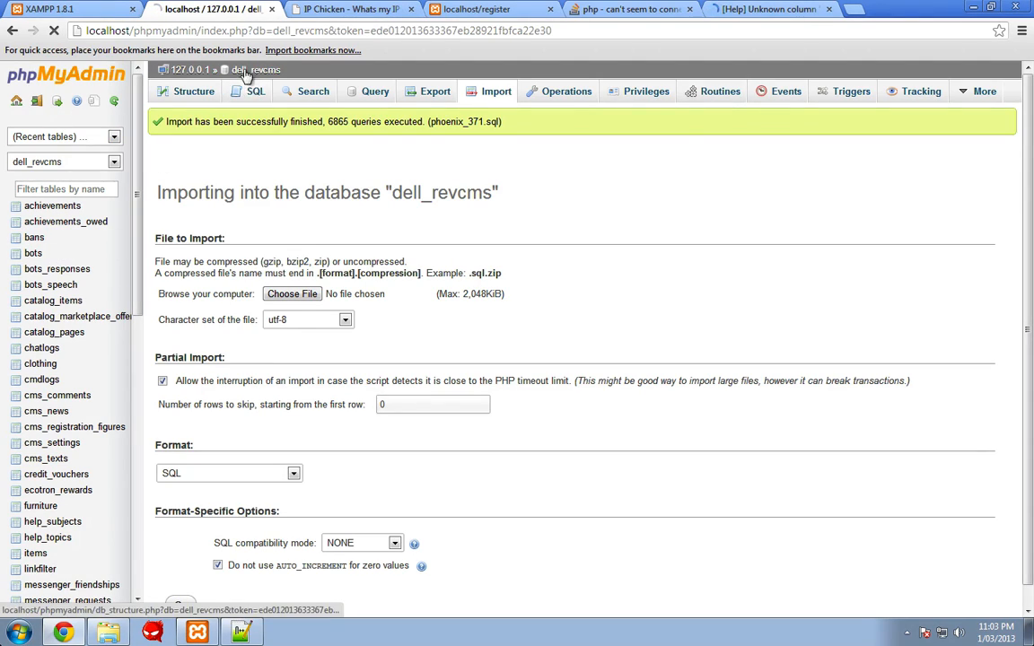
pyautogui.hotkey('ctrl', 'v')
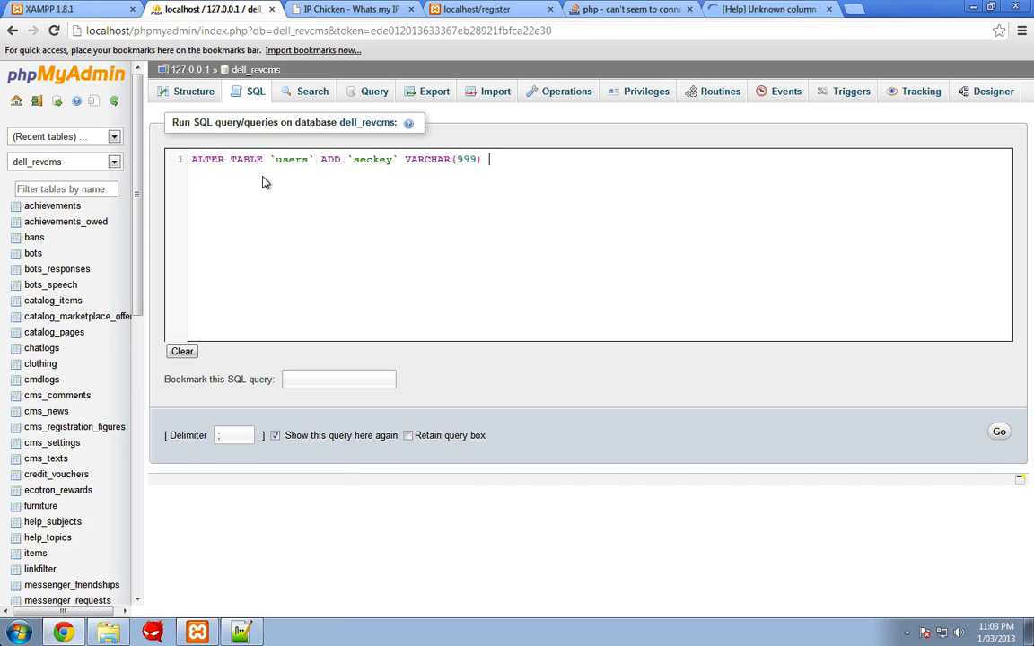
pyautogui.click(998, 432)
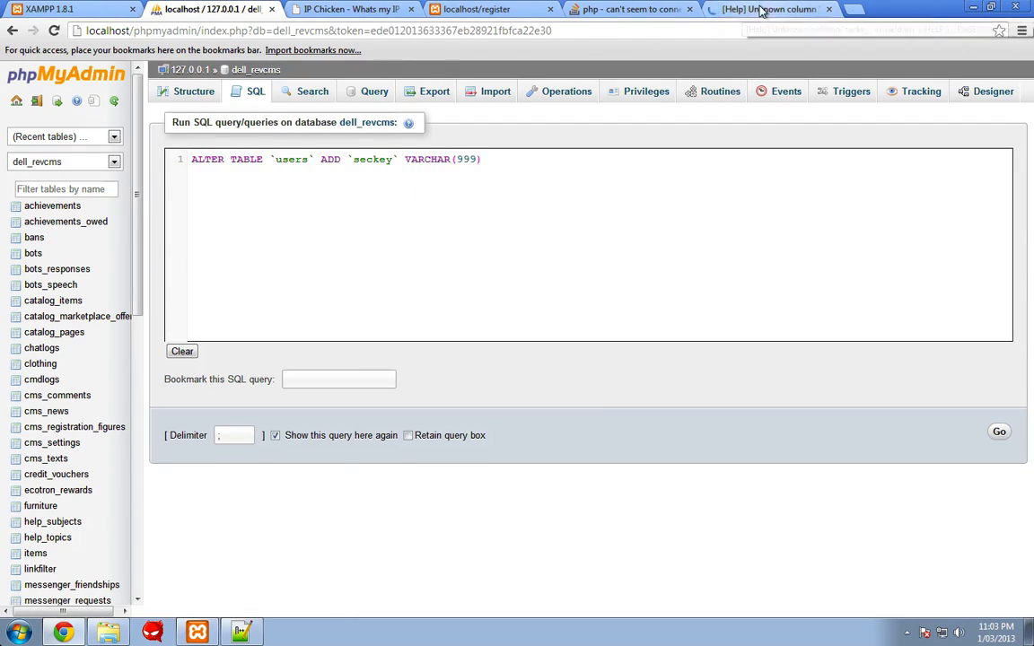
pyautogui.click(415, 16)
pyautogui.click(54, 32)
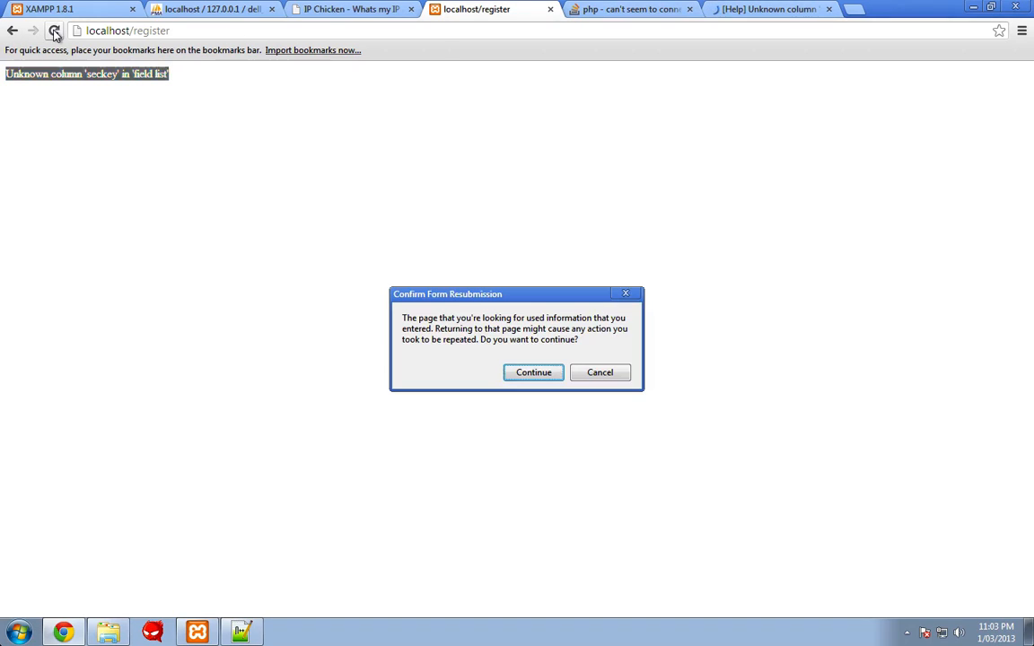
# - Resubmit the registration to reach the Me page with 5000 credits, then try the missing Client page
pyautogui.click(518, 376)
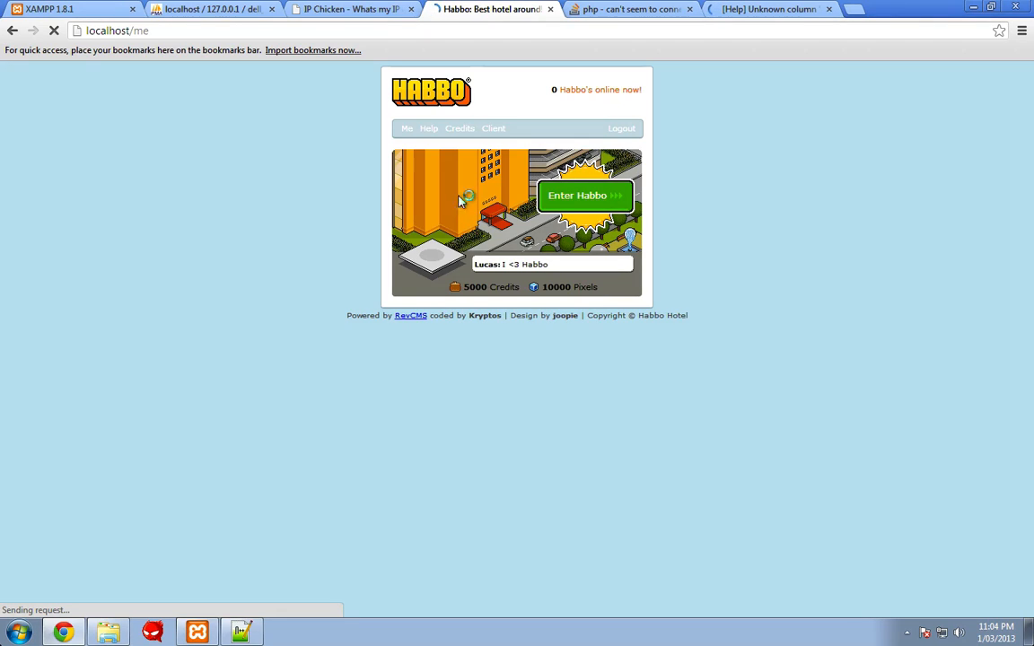
pyautogui.click(492, 131)
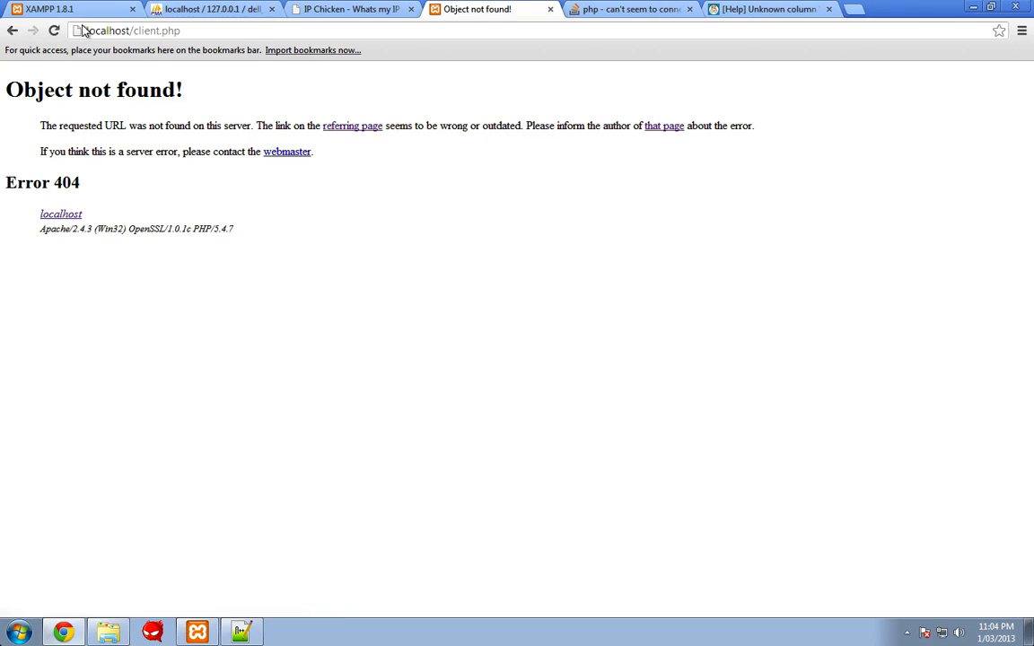
pyautogui.click(6, 38)
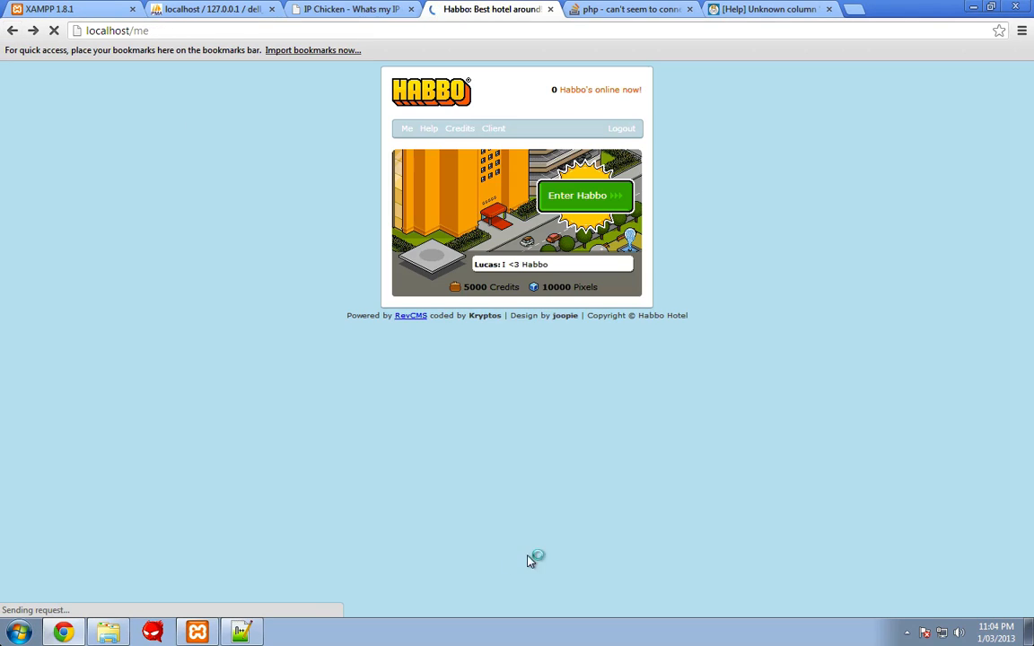
# - Look through the app\tpl\skins\Mango skin folder in Explorer
pyautogui.click(94, 575)
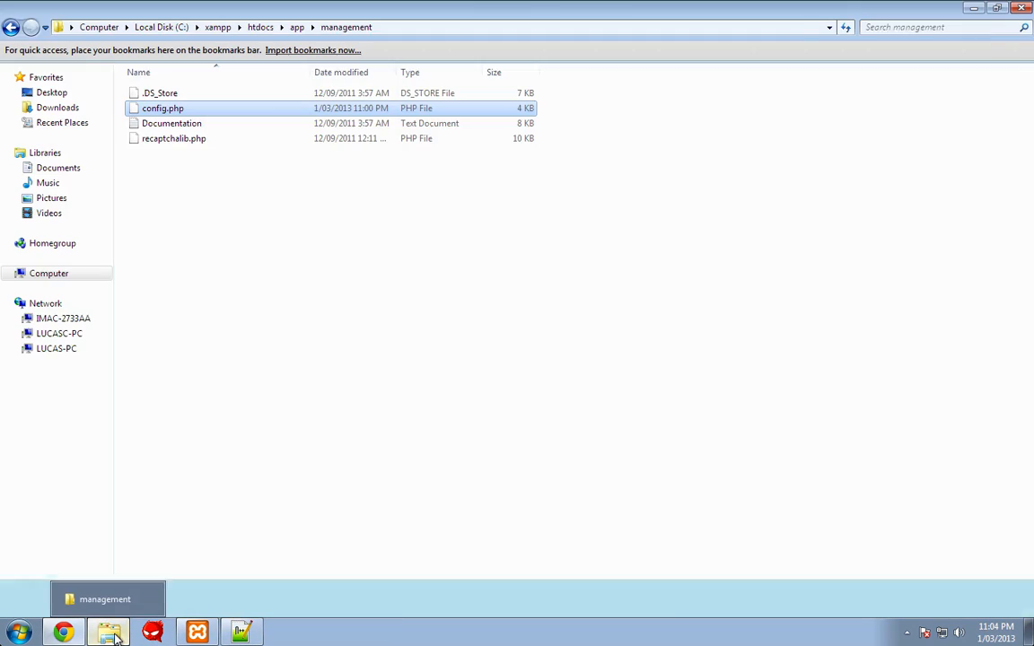
pyautogui.click(174, 182)
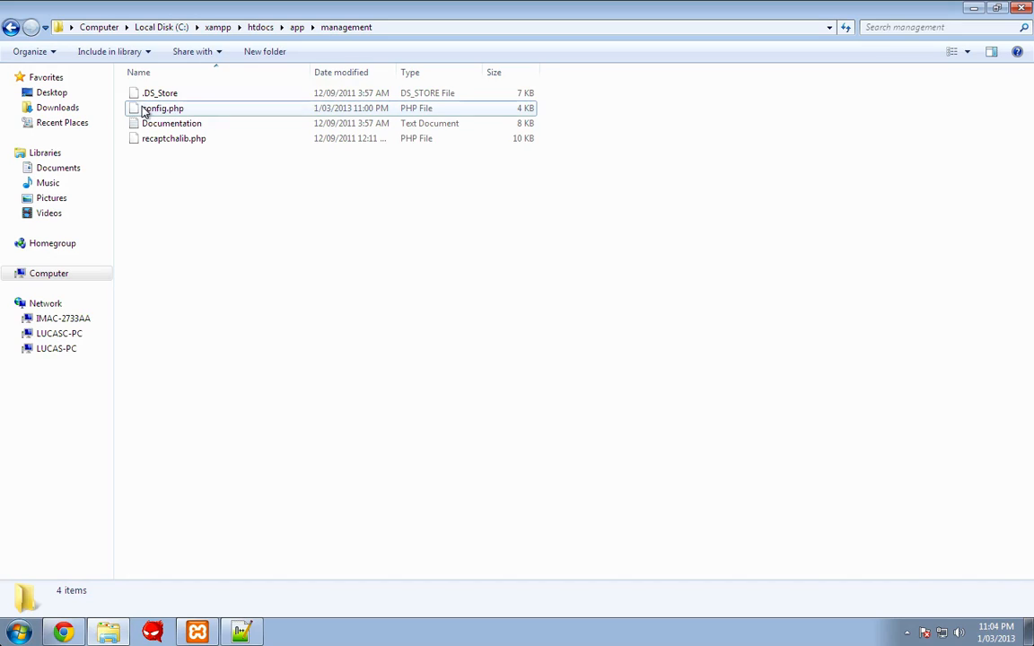
pyautogui.click(11, 27)
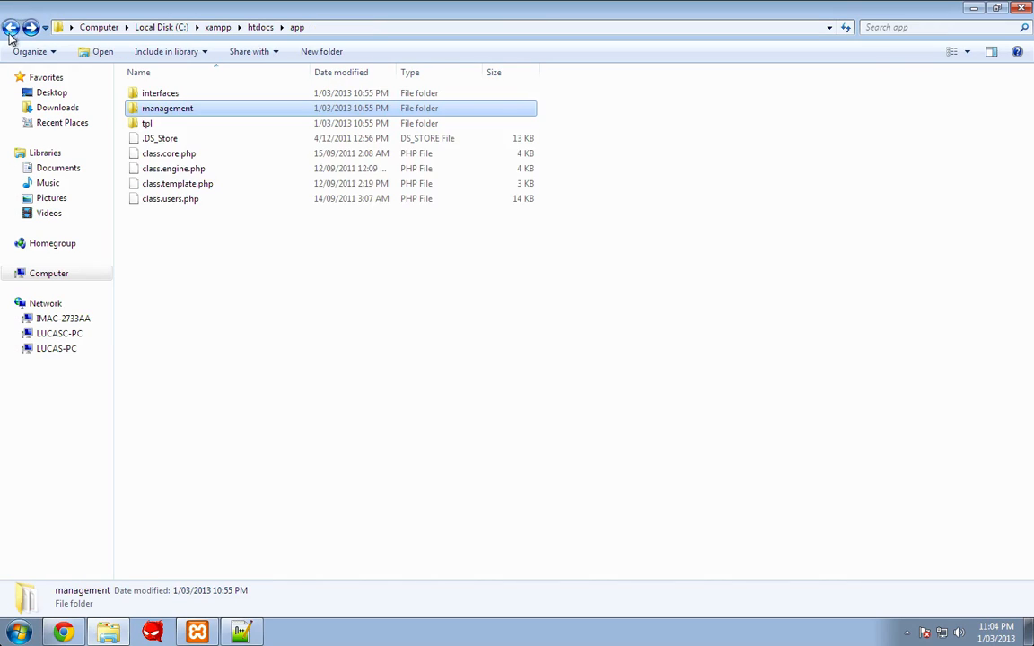
pyautogui.doubleClick(171, 126)
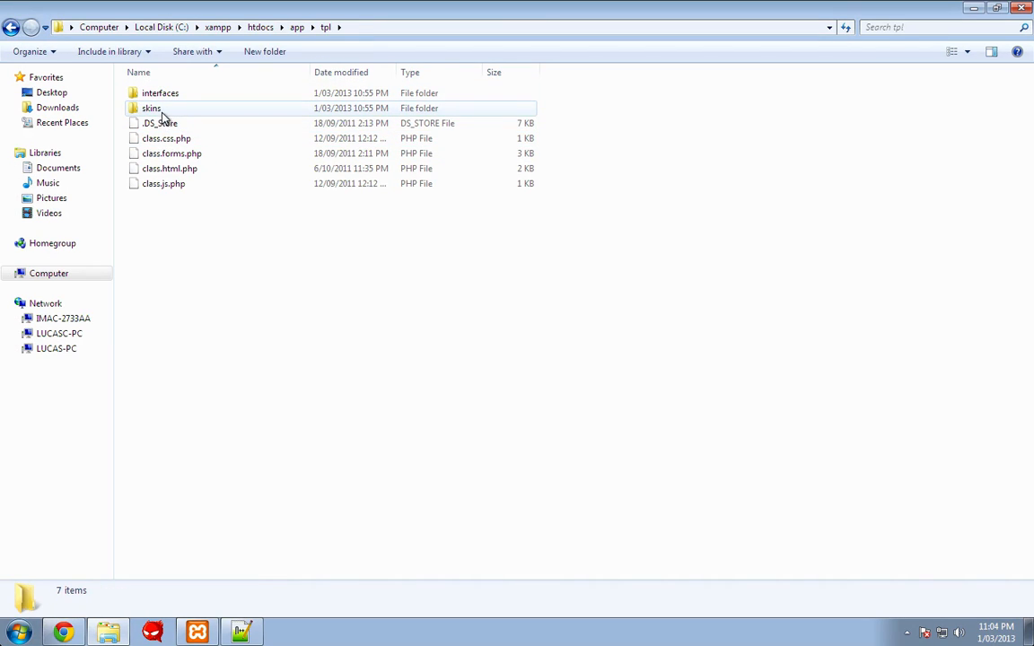
pyautogui.doubleClick(153, 109)
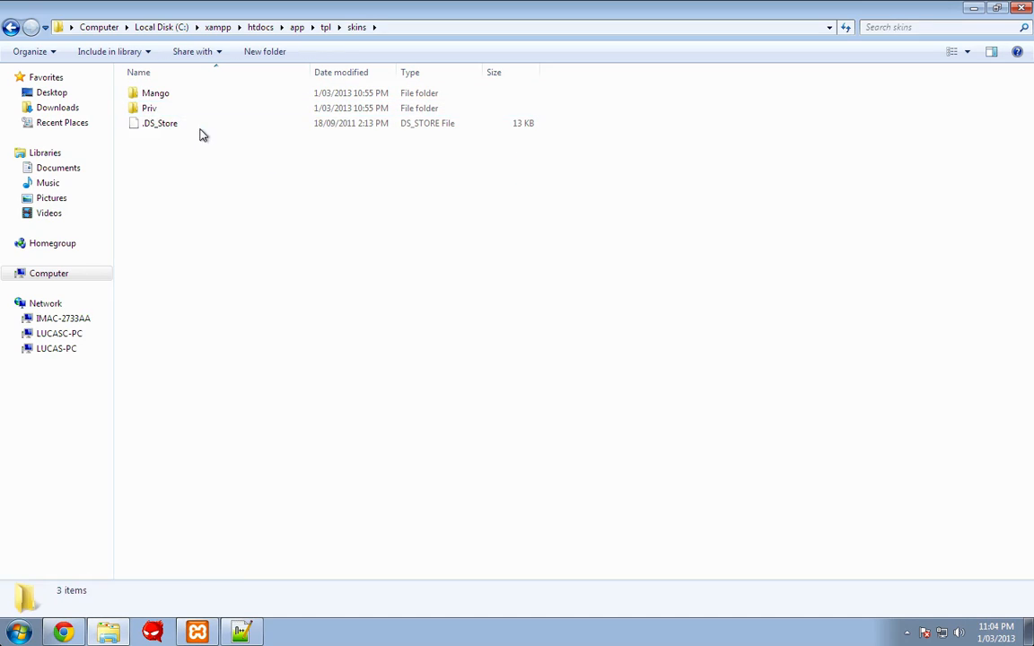
pyautogui.doubleClick(161, 96)
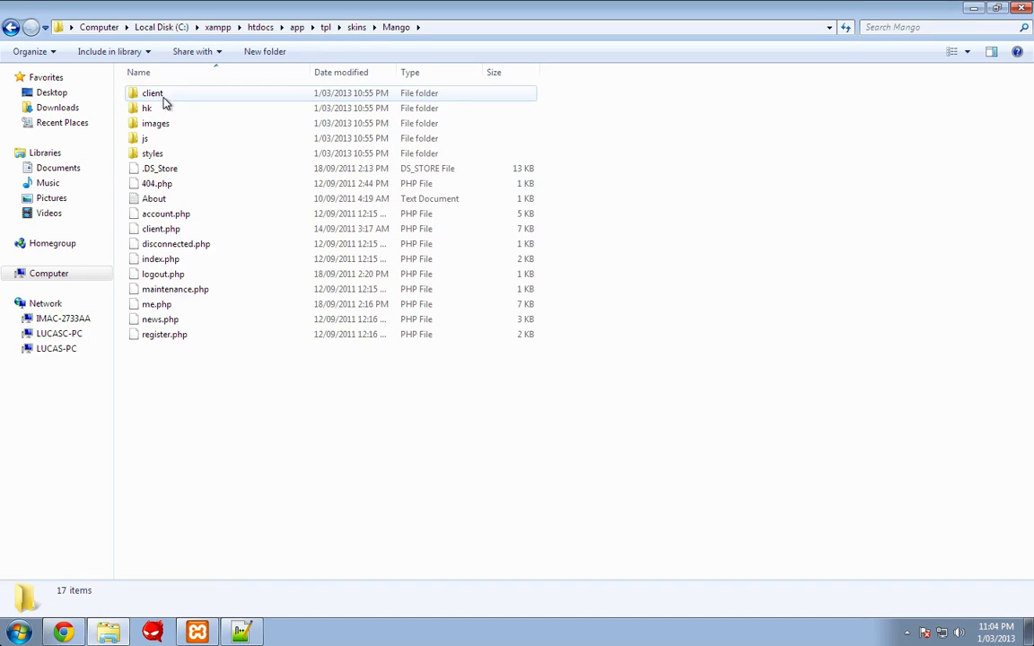
pyautogui.click(13, 27)
pyautogui.click(13, 27)
# - Open app\management\config.php in Notepad++
pyautogui.click(13, 27)
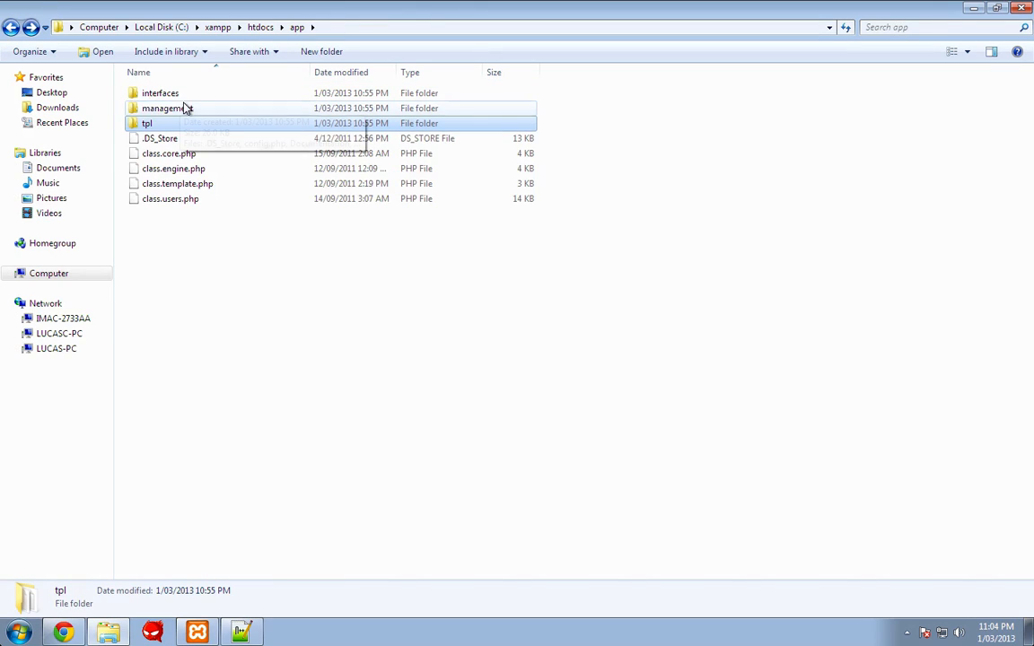
pyautogui.doubleClick(186, 108)
pyautogui.rightClick(158, 108)
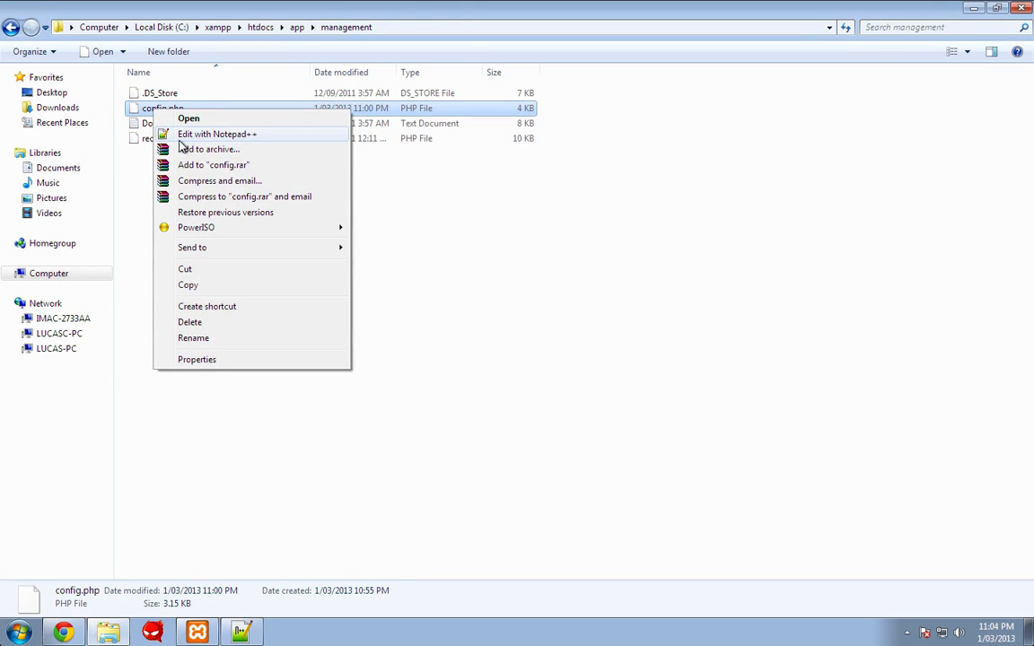
pyautogui.click(207, 134)
# - Change the template style on line 71 from 'Priv' to 'Mango', save, and reload the hotel page
pyautogui.scroll(-12, 181, 411)
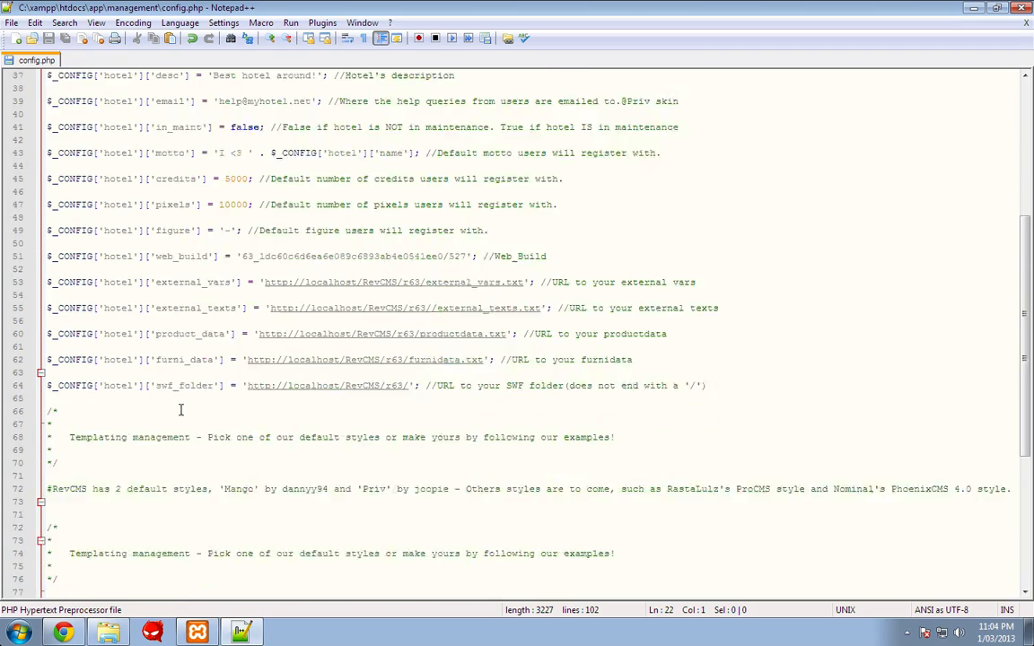
pyautogui.scroll(-1, 180, 410)
pyautogui.click(260, 478)
pyautogui.press('BackSpace')
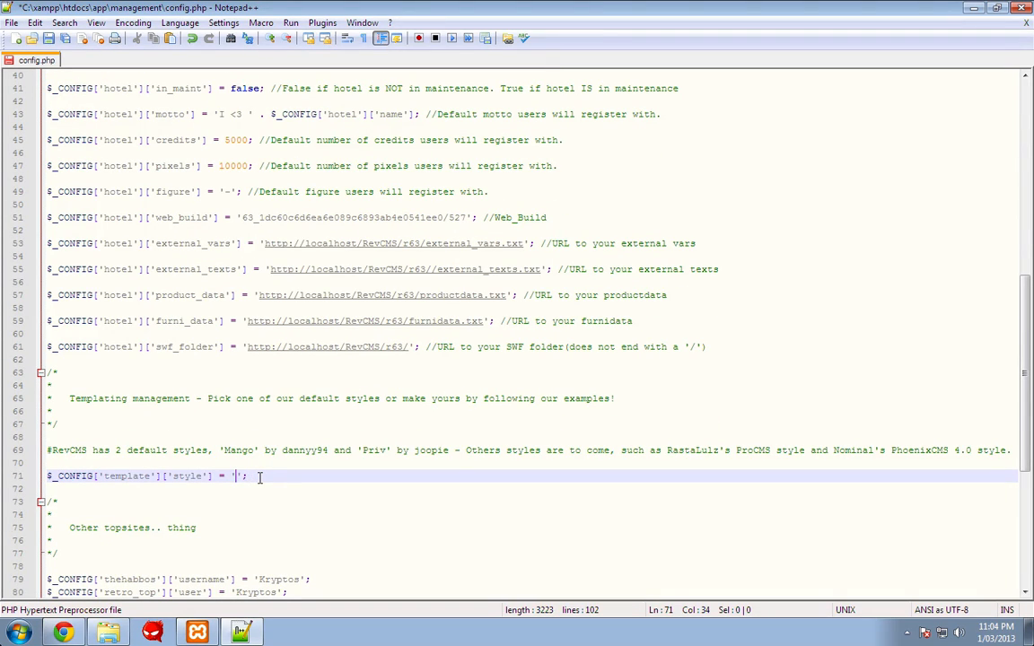
pyautogui.hotkey('ctrl', 's')
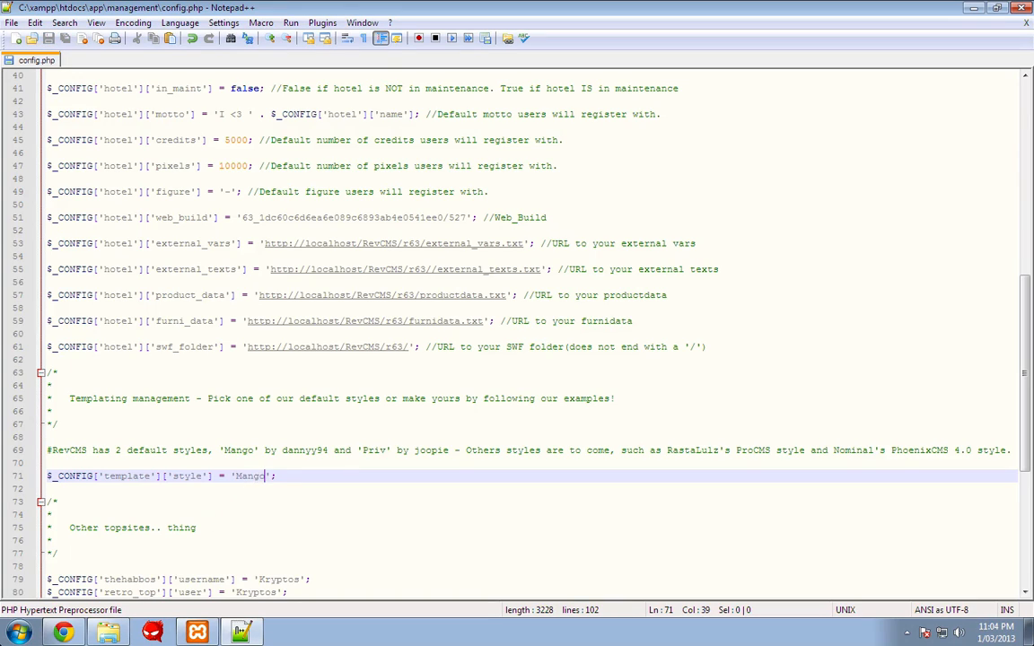
pyautogui.click(72, 631)
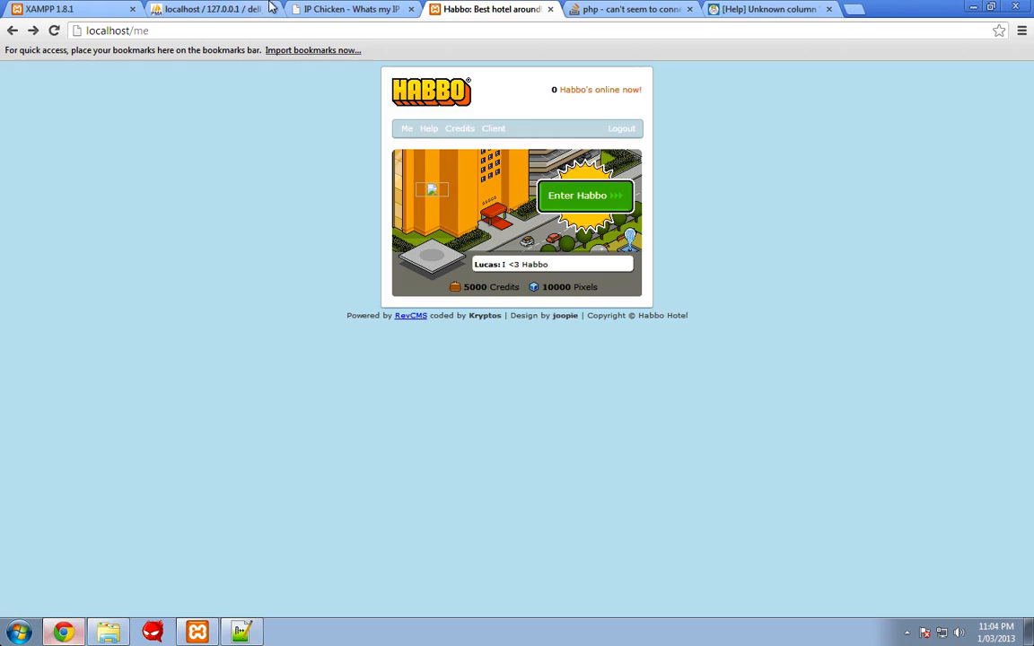
pyautogui.click(54, 32)
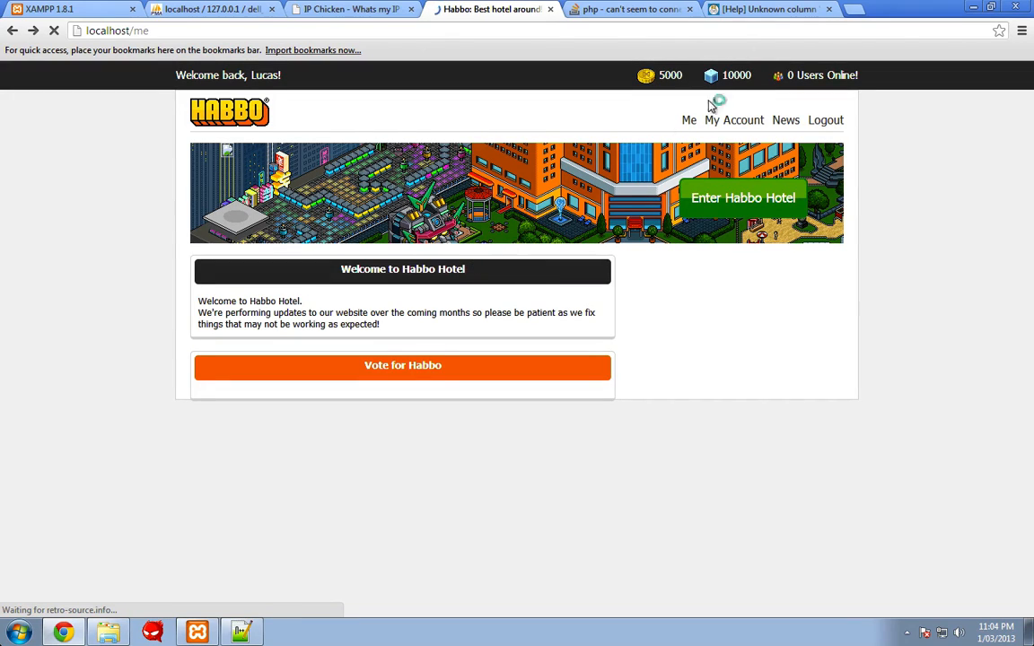
pyautogui.scroll(-3, 496, 247)
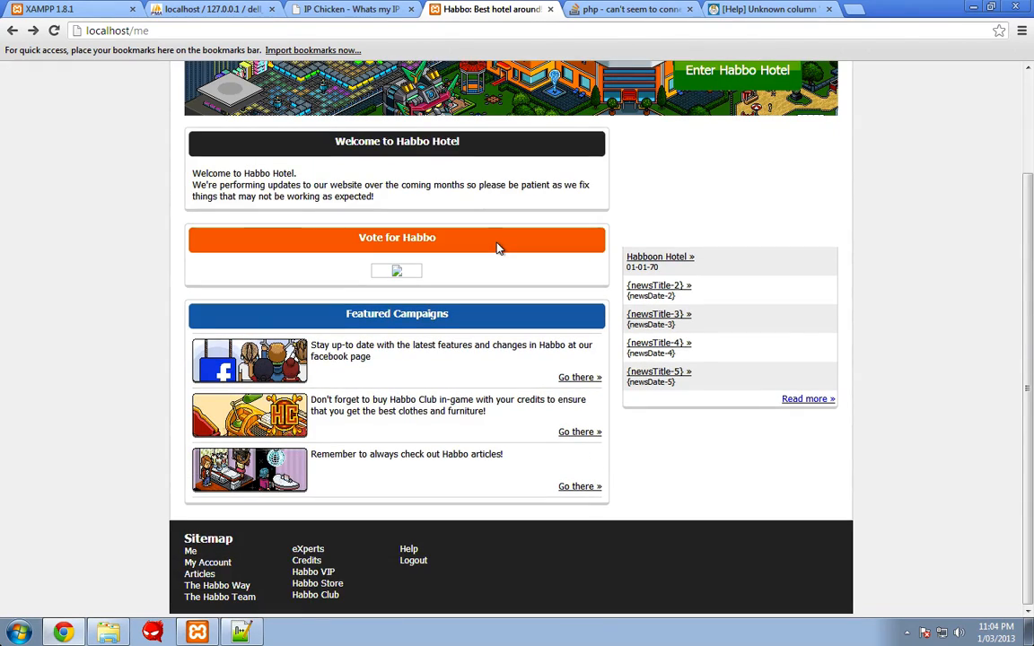
pyautogui.scroll(3, 499, 248)
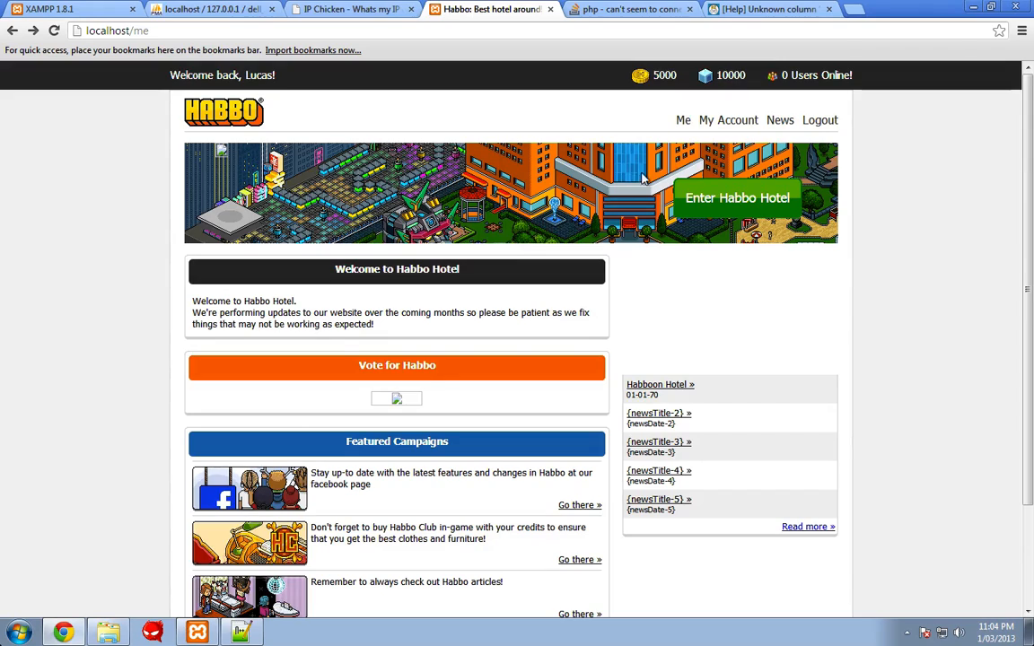
pyautogui.click(733, 122)
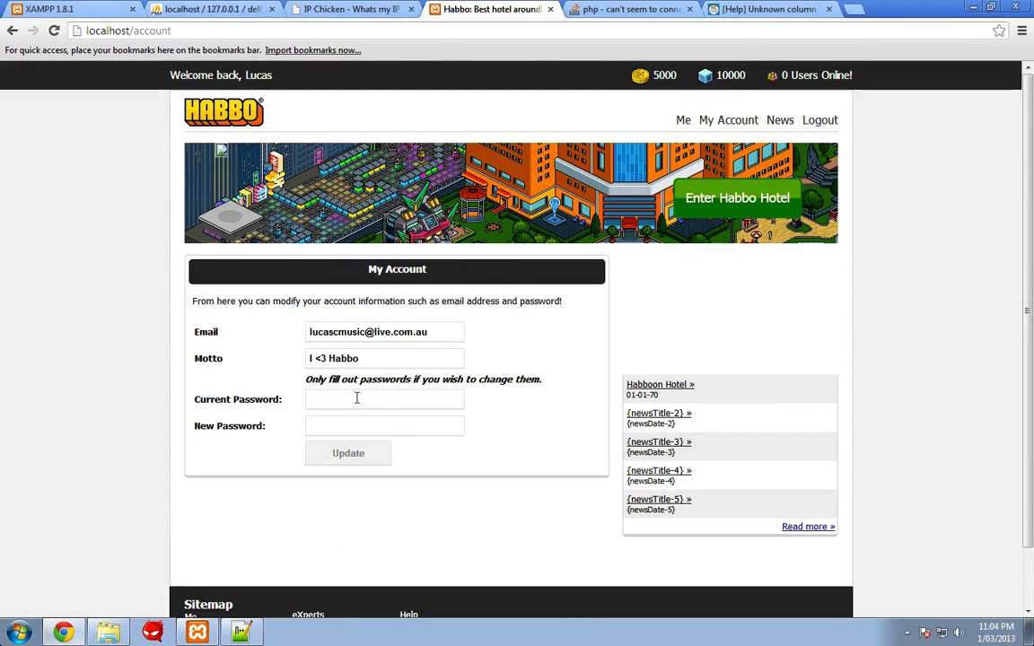
pyautogui.click(682, 120)
# - Go from app\management up to htdocs\r63 and open external_variables in Notepad++
pyautogui.click(238, 634)
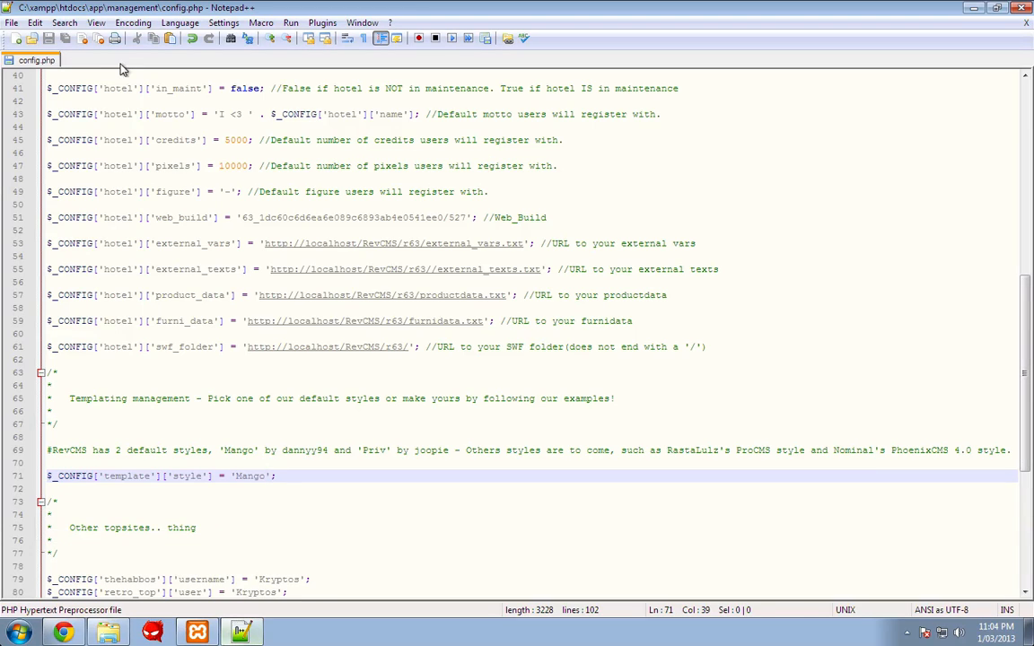
pyautogui.click(107, 633)
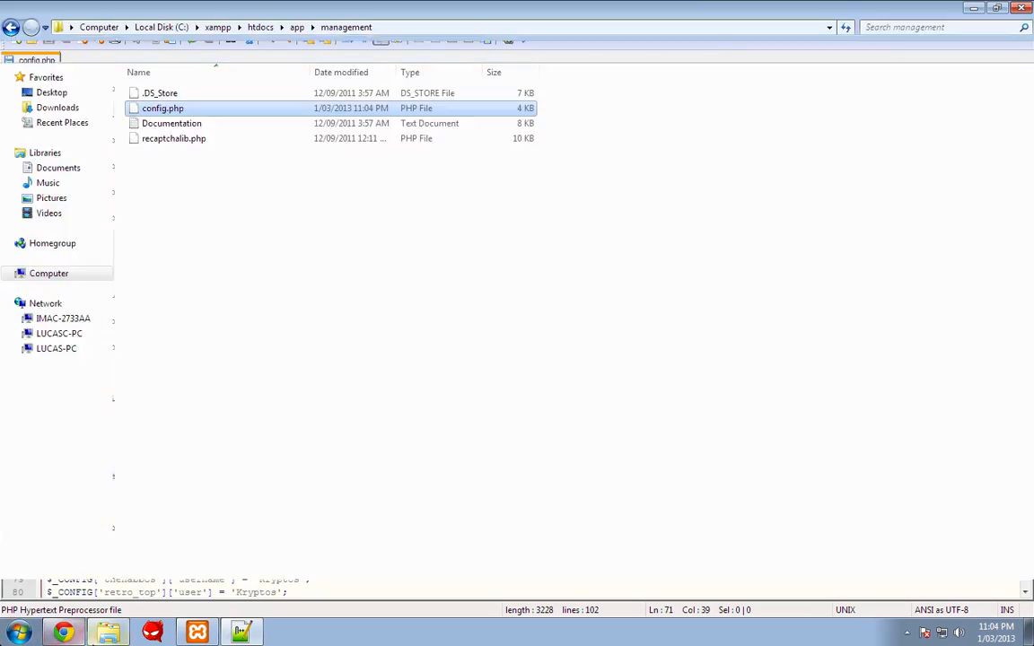
pyautogui.click(12, 28)
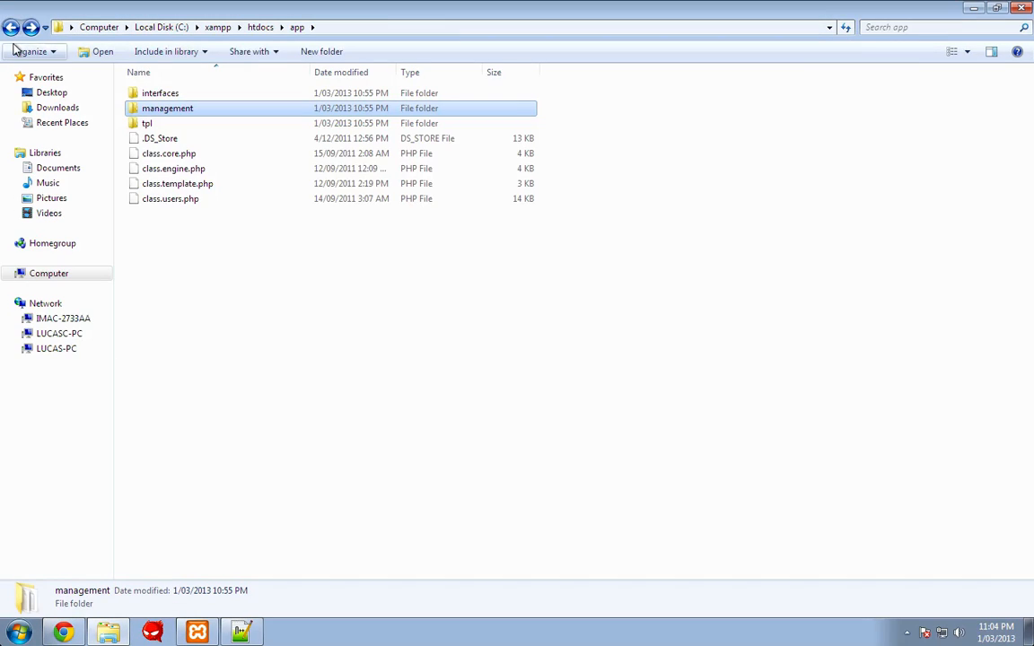
pyautogui.click(12, 28)
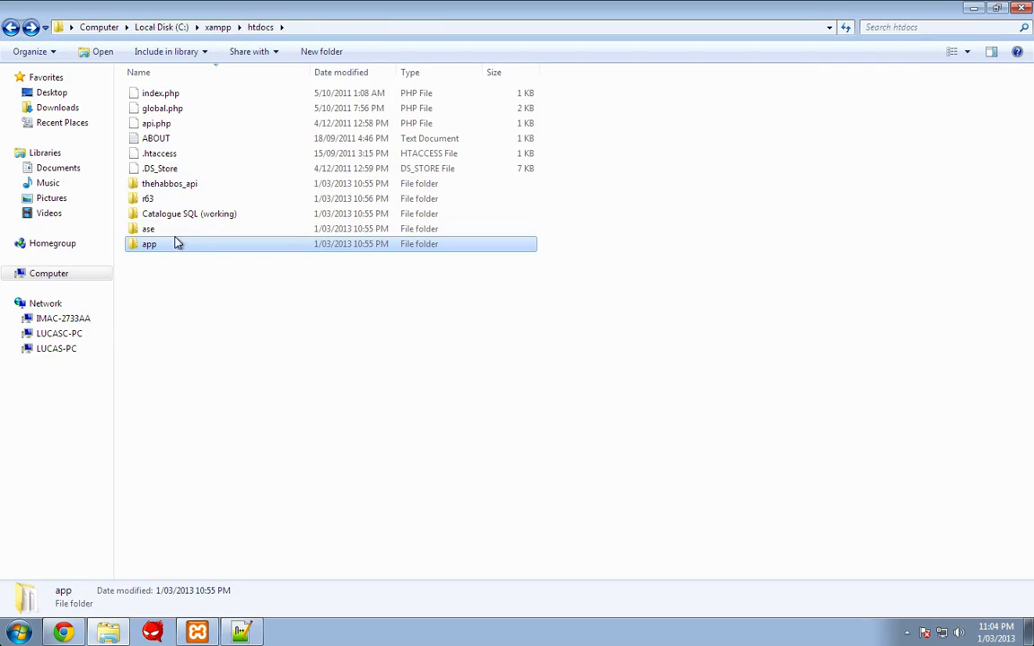
pyautogui.doubleClick(166, 199)
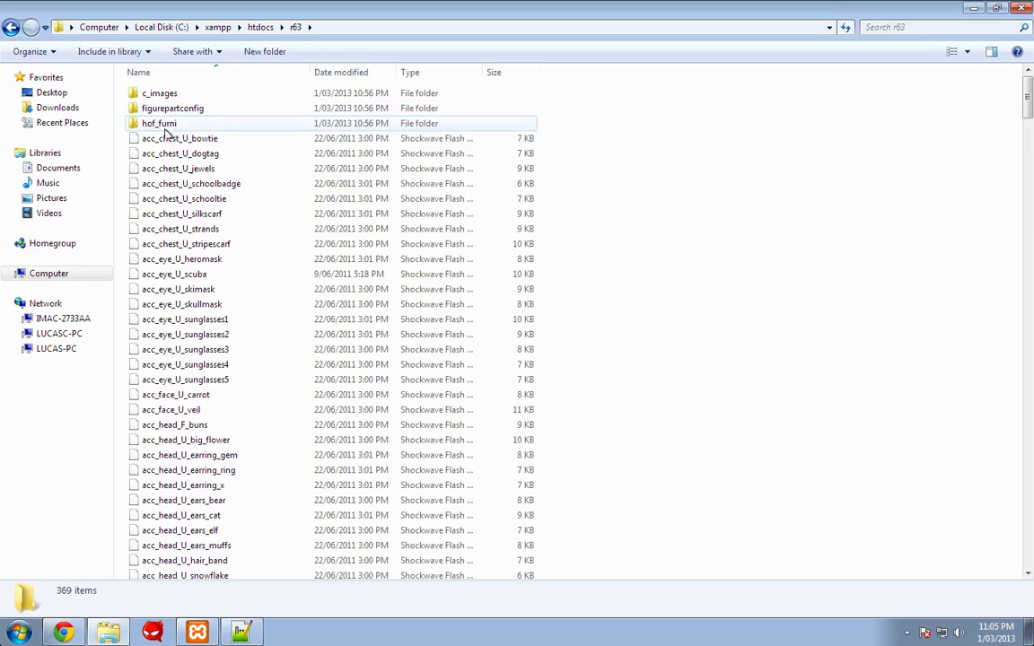
pyautogui.scroll(-15, 146, 196)
pyautogui.scroll(-3, 148, 199)
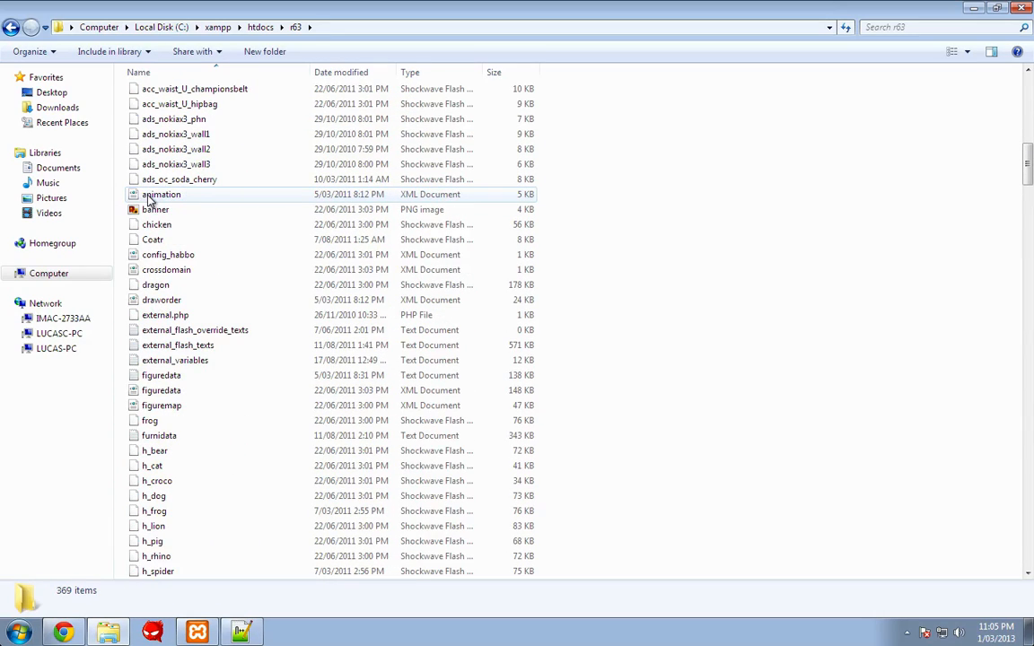
pyautogui.click(185, 366)
pyautogui.rightClick(186, 367)
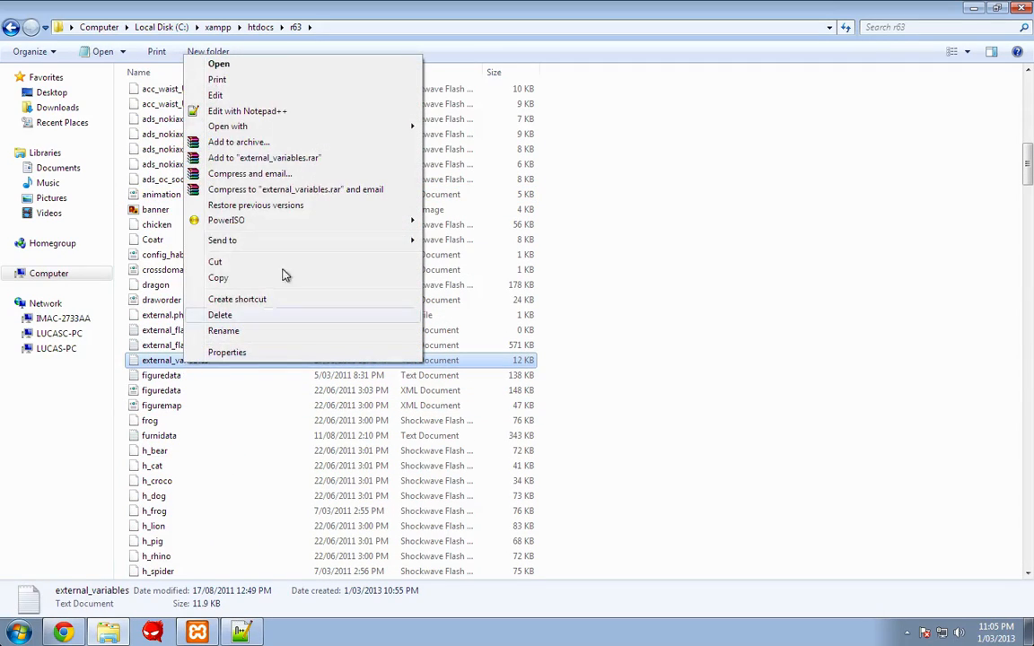
pyautogui.click(238, 107)
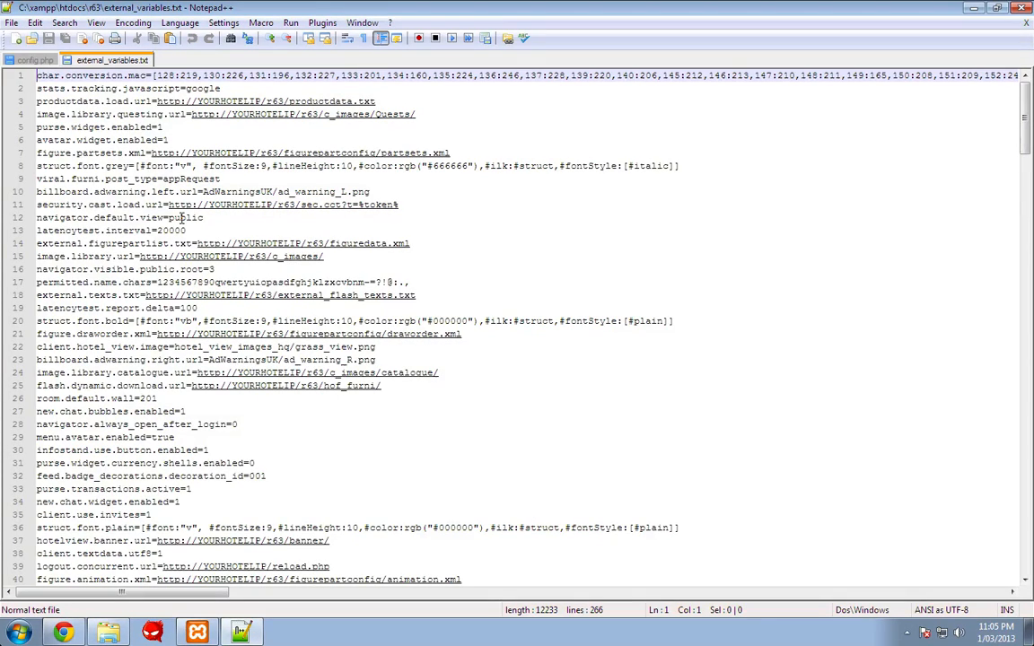
# - Replace every 'yourhotelip' with 'localhost' in external_variables.txt and save it
pyautogui.hotkey('ctrl', 'h')
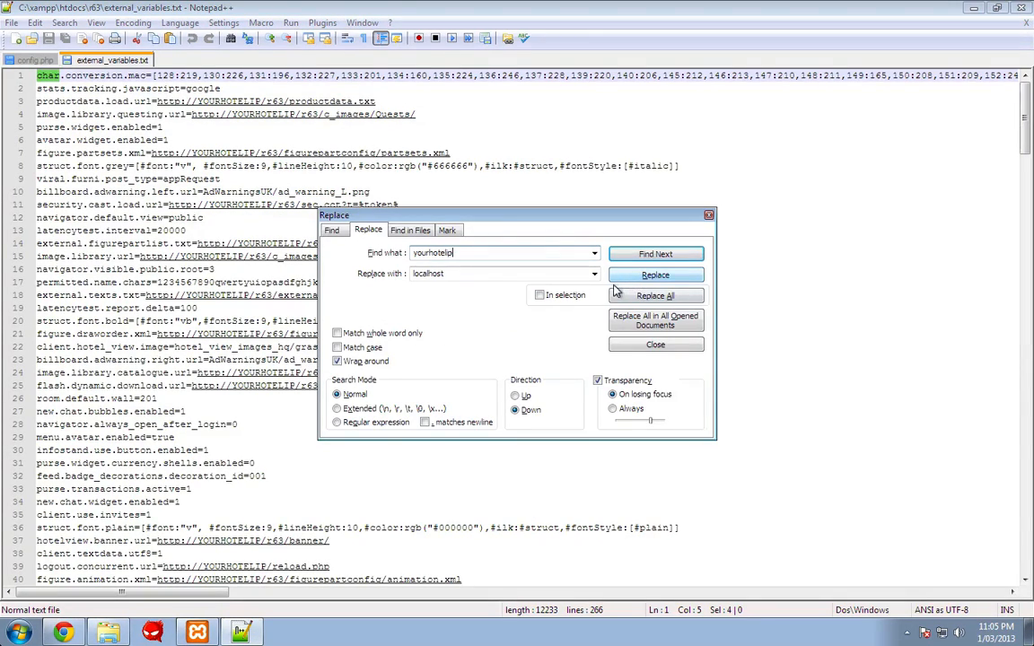
pyautogui.click(652, 299)
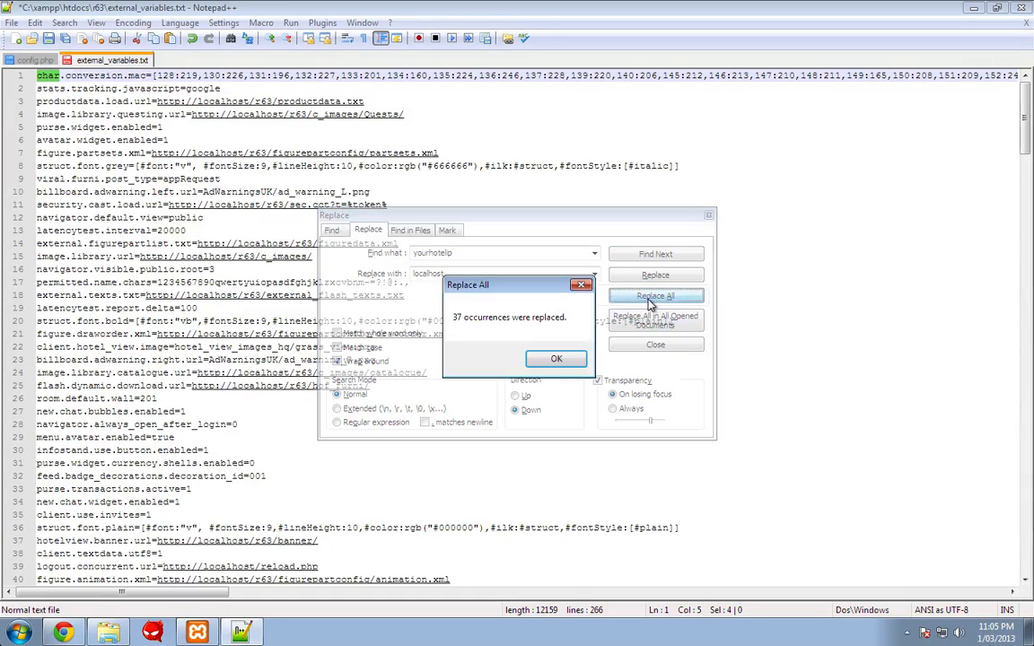
pyautogui.click(552, 358)
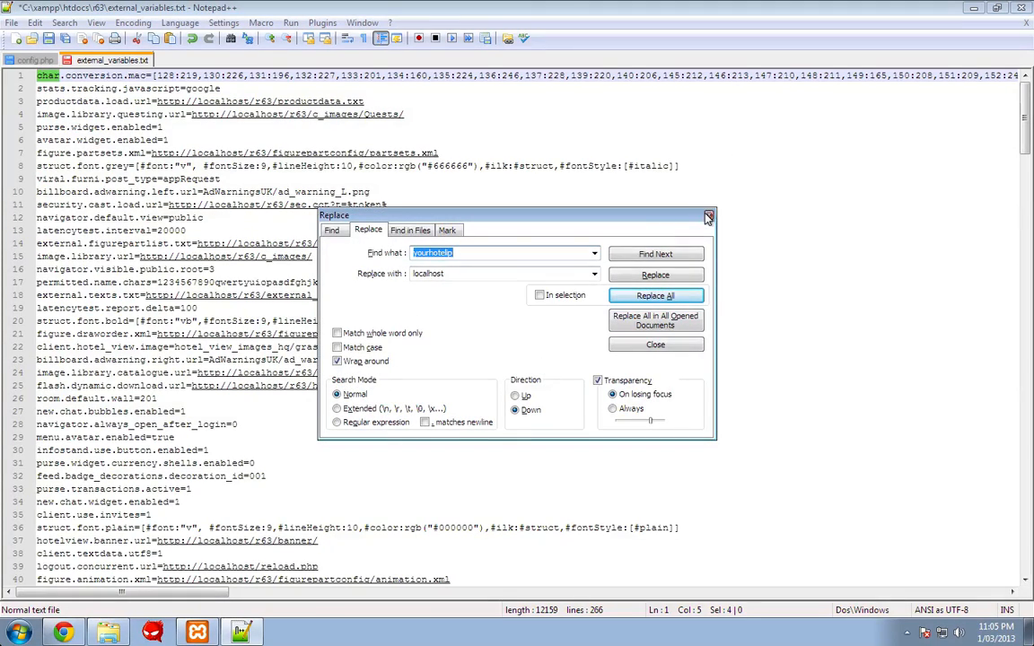
pyautogui.click(709, 218)
pyautogui.hotkey('ctrl', 's')
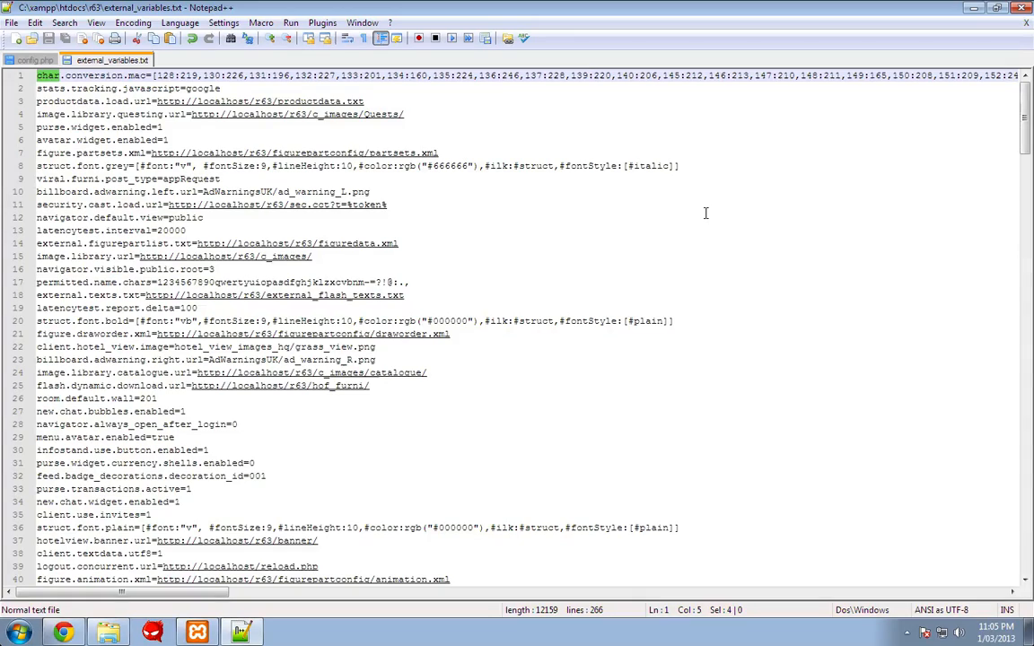
# - Close the external_variables tab, keeping config.php open, and return to Chrome
pyautogui.rightClick(136, 60)
pyautogui.click(171, 70)
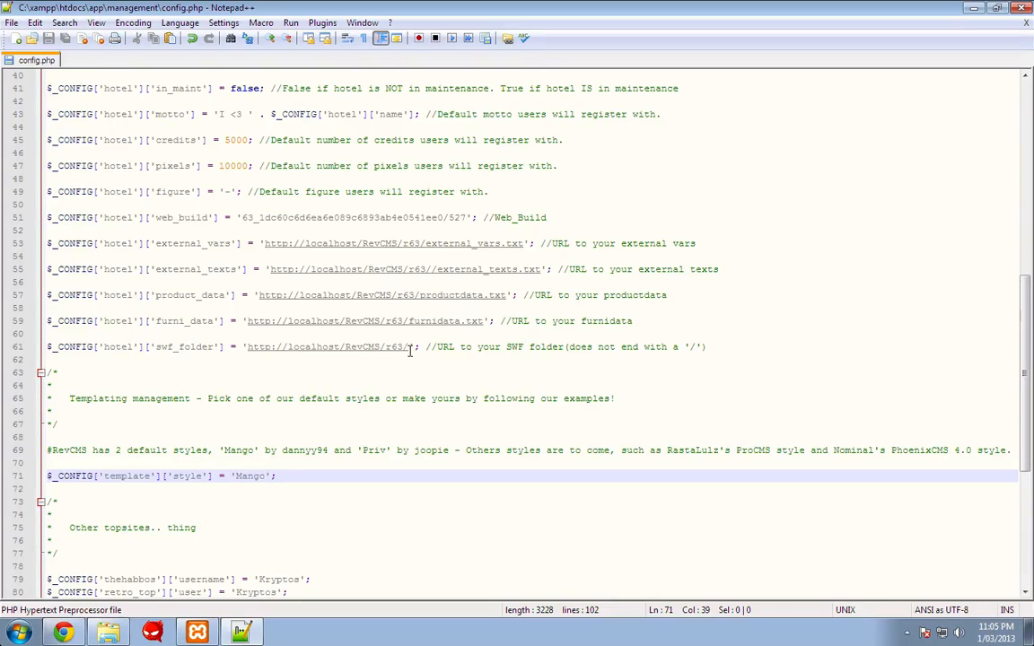
pyautogui.scroll(3, 273, 207)
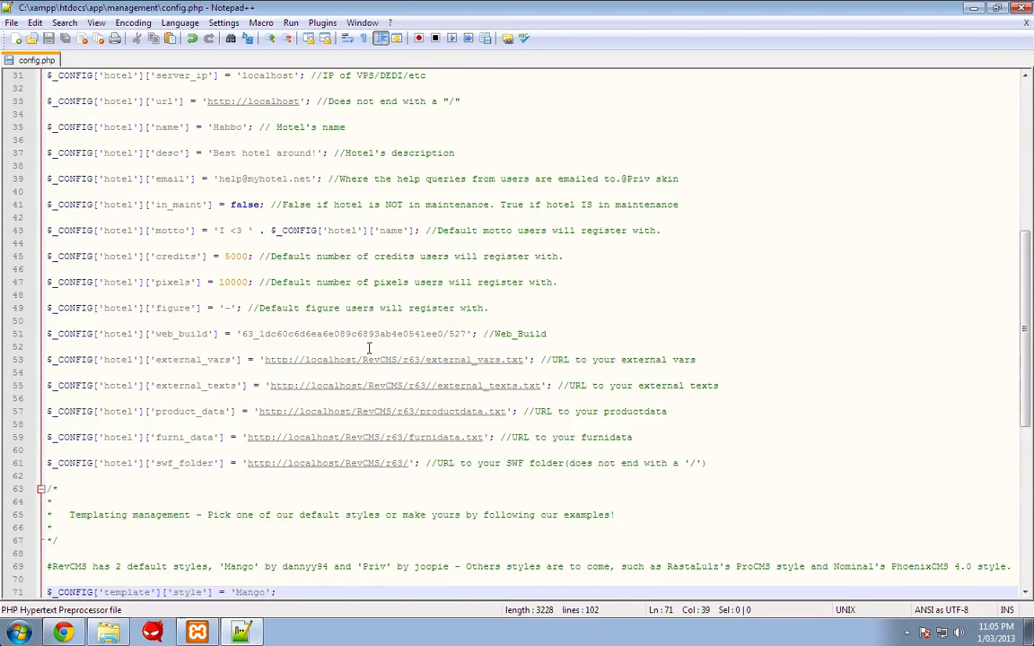
pyautogui.click(63, 633)
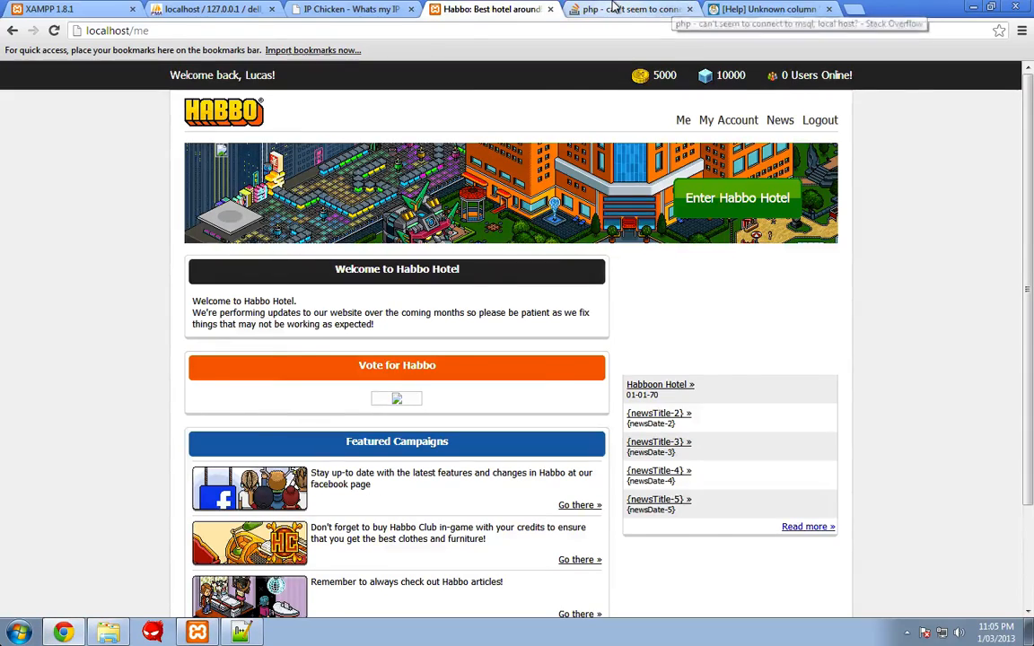
# - Load habbo.com in the Stack Overflow tab
pyautogui.click(597, 10)
pyautogui.click(549, 30)
pyautogui.write('HABB')
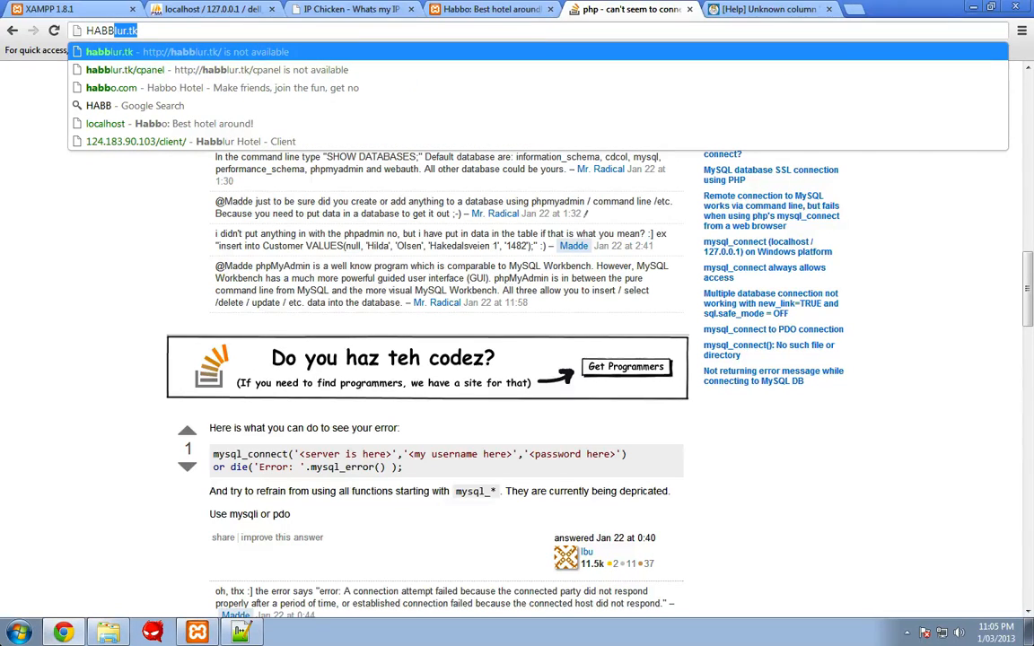
pyautogui.write('O.')
pyautogui.press('Return')
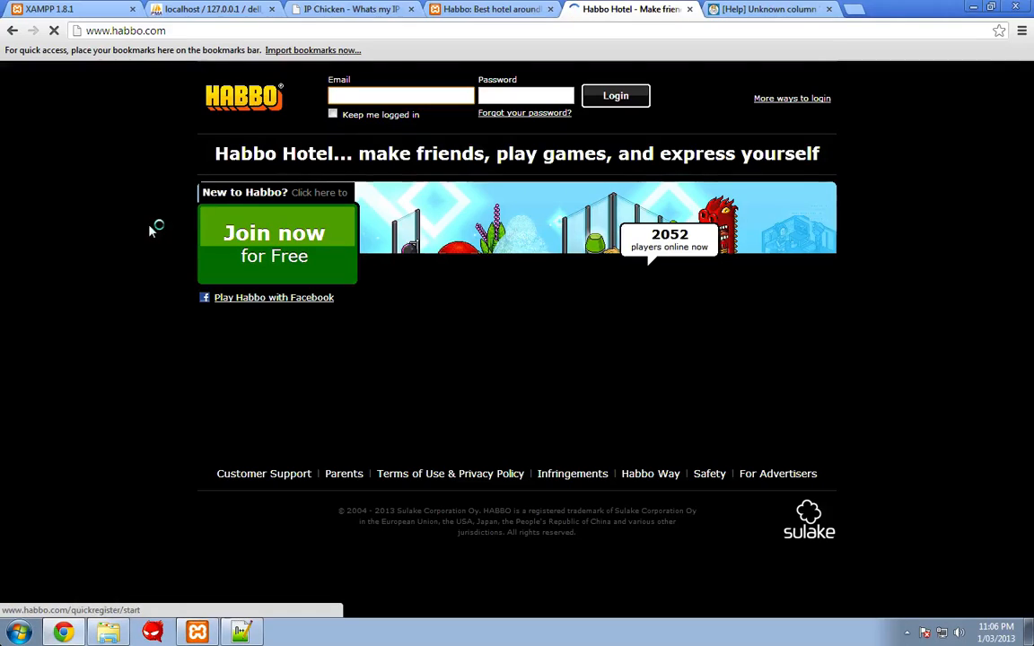
# - Check habbo.com's page source for the web build, then return to config.php
pyautogui.rightClick(134, 230)
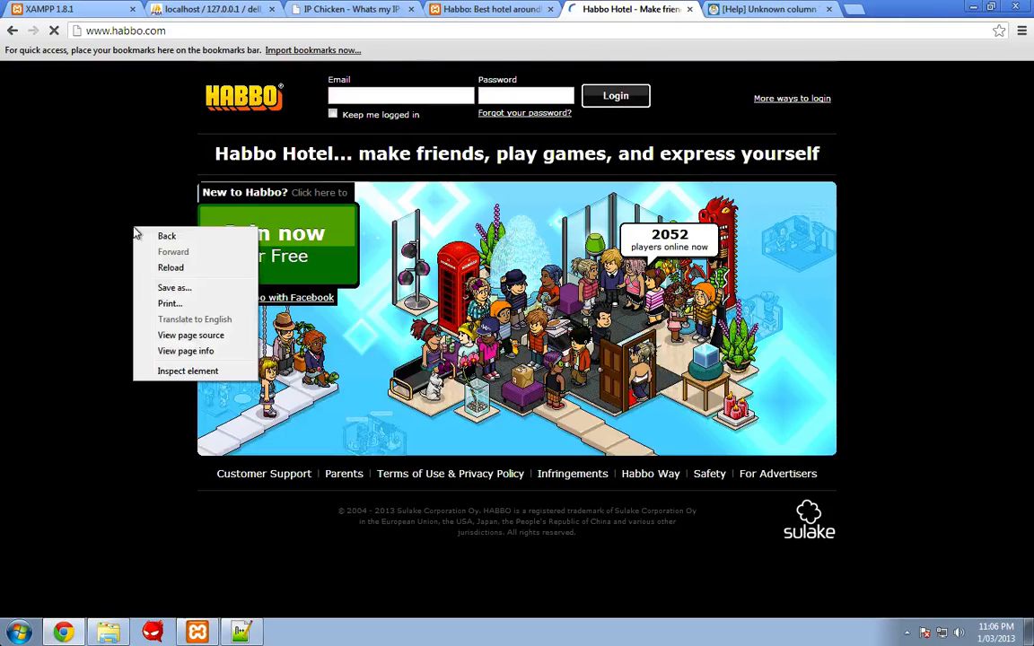
pyautogui.click(186, 337)
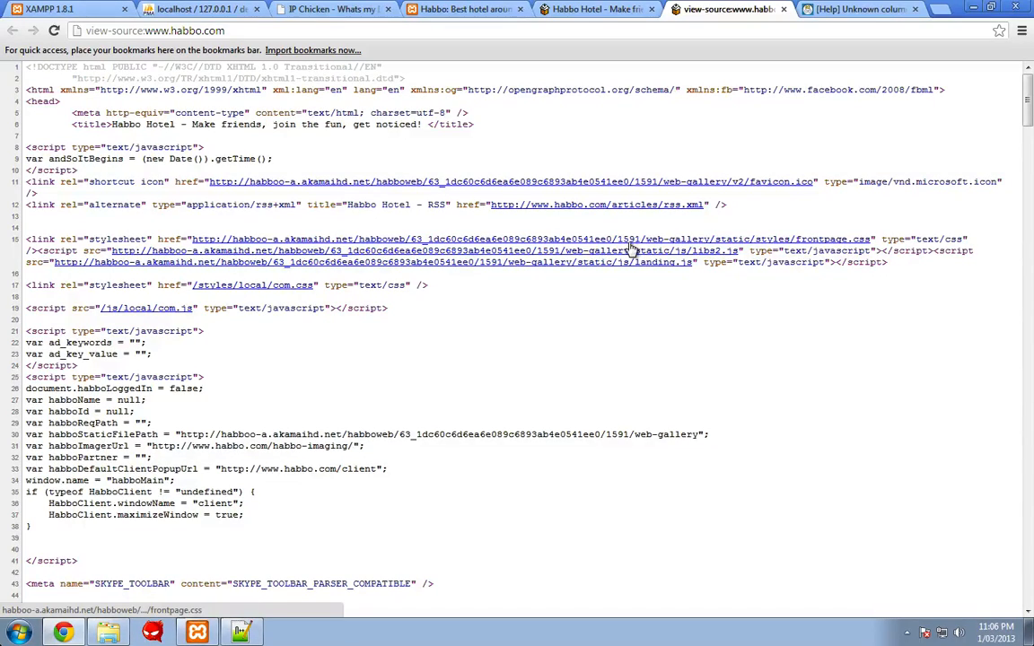
pyautogui.click(784, 10)
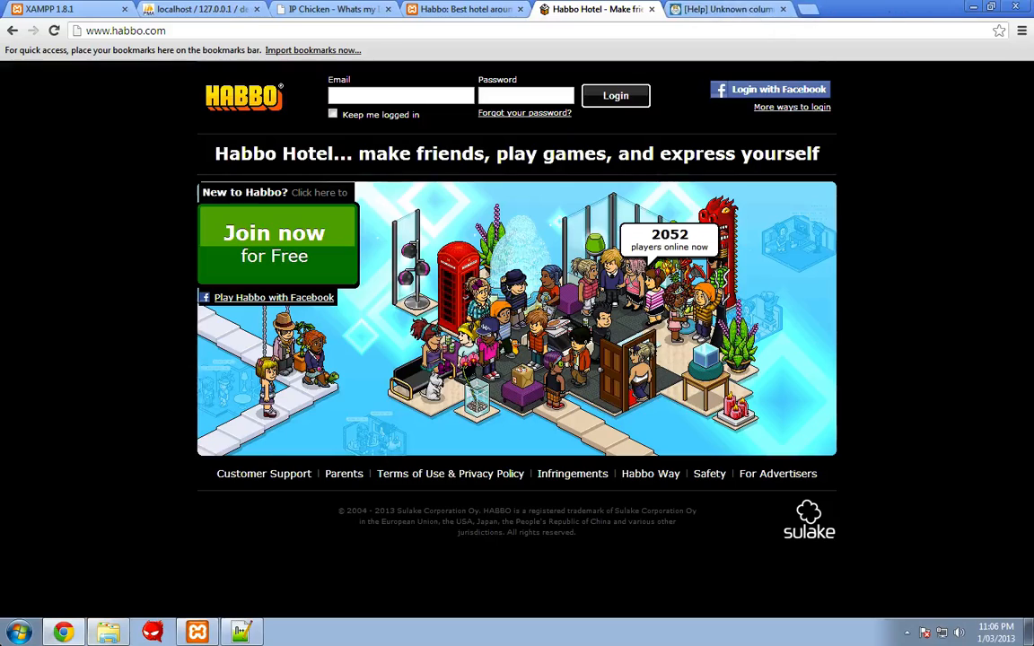
pyautogui.click(238, 634)
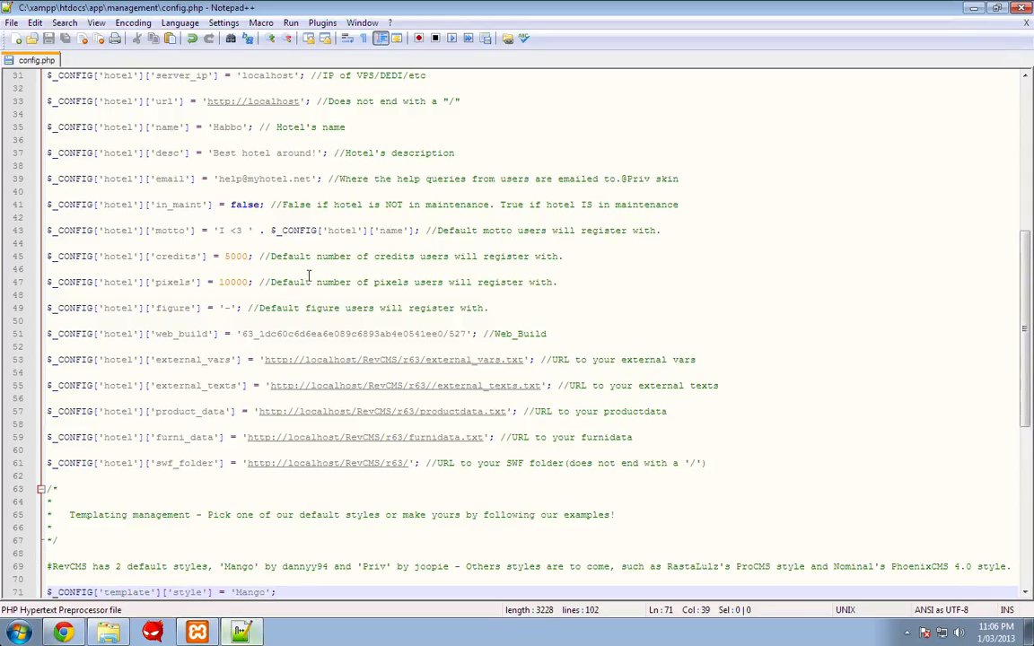
# - Change the web_build value's ending from 527 to 1590 and save config.php
pyautogui.click(466, 334)
pyautogui.press('BackSpace')
pyautogui.press('BackSpace')
pyautogui.press('BackSpace')
pyautogui.write('1590')
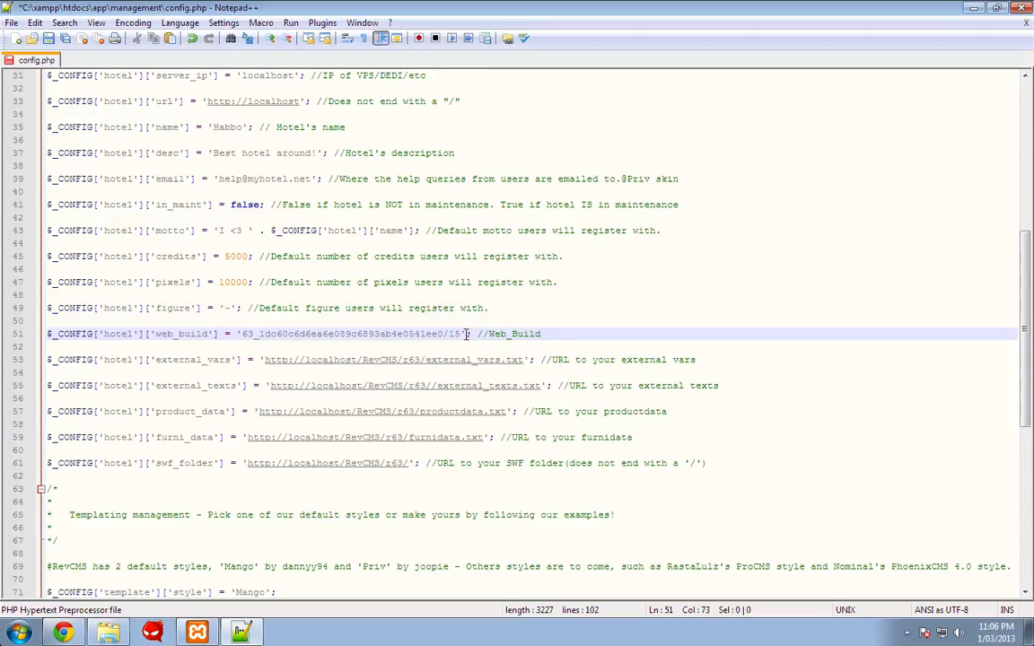
pyautogui.hotkey('ctrl', 's')
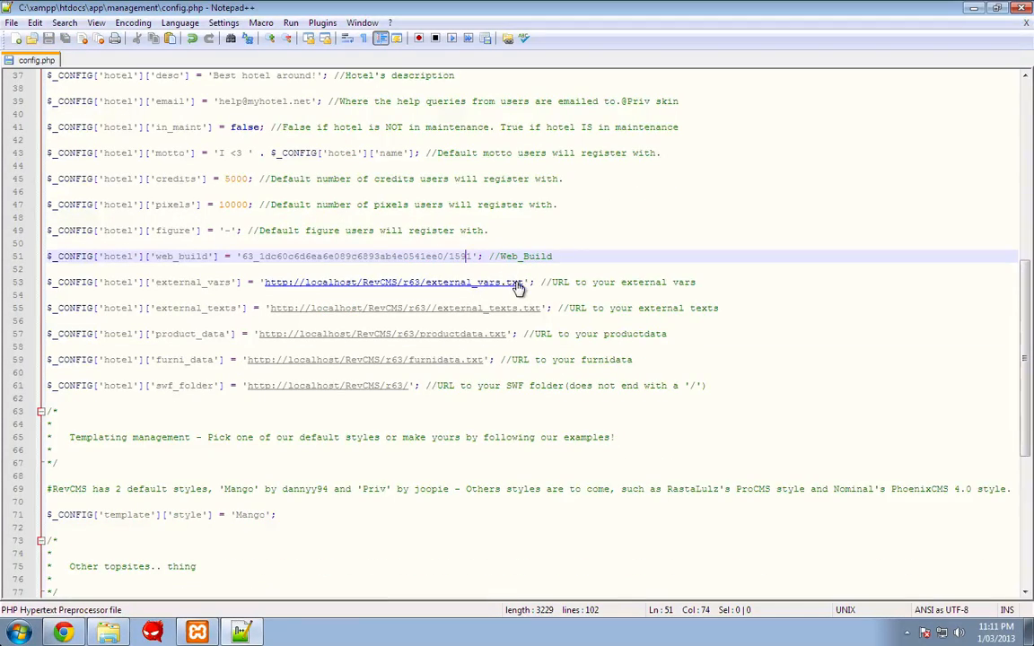
# - Remove /RevCMS from the external URLs, renaming files to external_variables and external_flash_texts
pyautogui.click(466, 256)
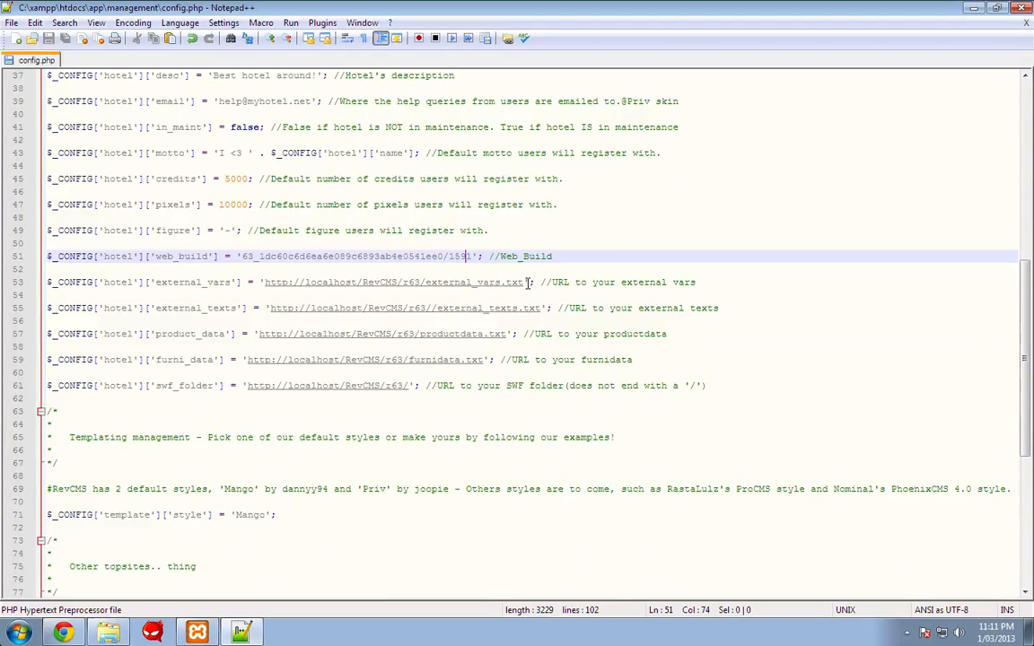
pyautogui.click(528, 282)
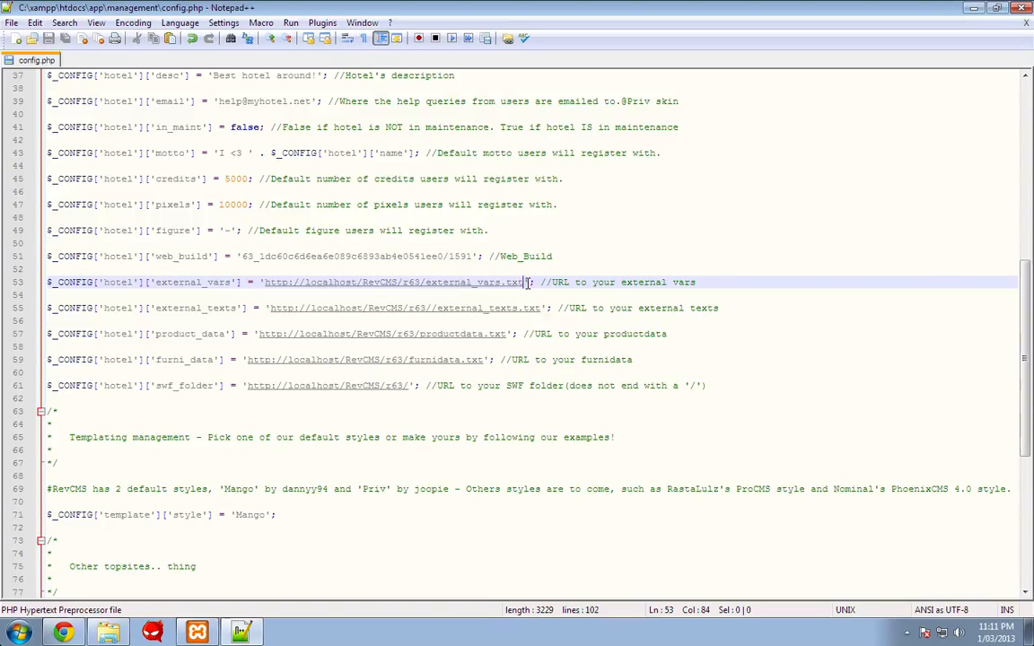
pyautogui.press('BackSpace')
pyautogui.press('BackSpace')
pyautogui.press('BackSpace')
pyautogui.press('BackSpace')
pyautogui.press('BackSpace')
pyautogui.press('BackSpace')
pyautogui.press('Delete')
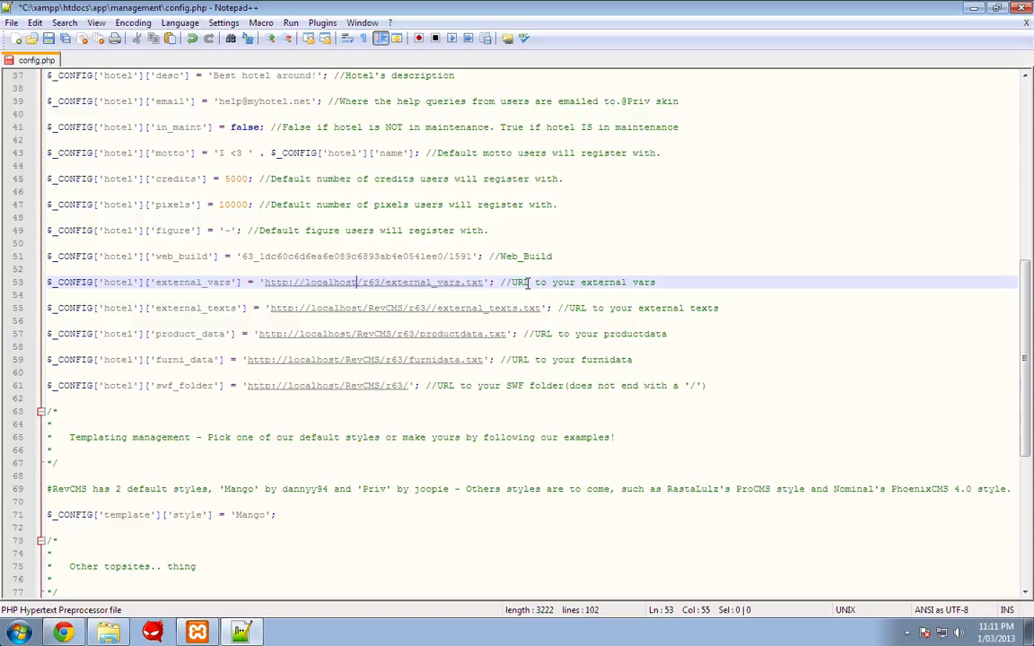
pyautogui.press('Right')
pyautogui.press('Right')
pyautogui.press('Right')
pyautogui.press('Right')
pyautogui.press('Right')
pyautogui.press('Right')
pyautogui.press('Right')
pyautogui.press('Right')
pyautogui.press('Right')
pyautogui.press('Right')
pyautogui.press('Right')
pyautogui.press('Right')
pyautogui.press('Right')
pyautogui.press('Right')
pyautogui.press('Right')
pyautogui.press('Right')
pyautogui.press('BackSpace')
pyautogui.write('iable')
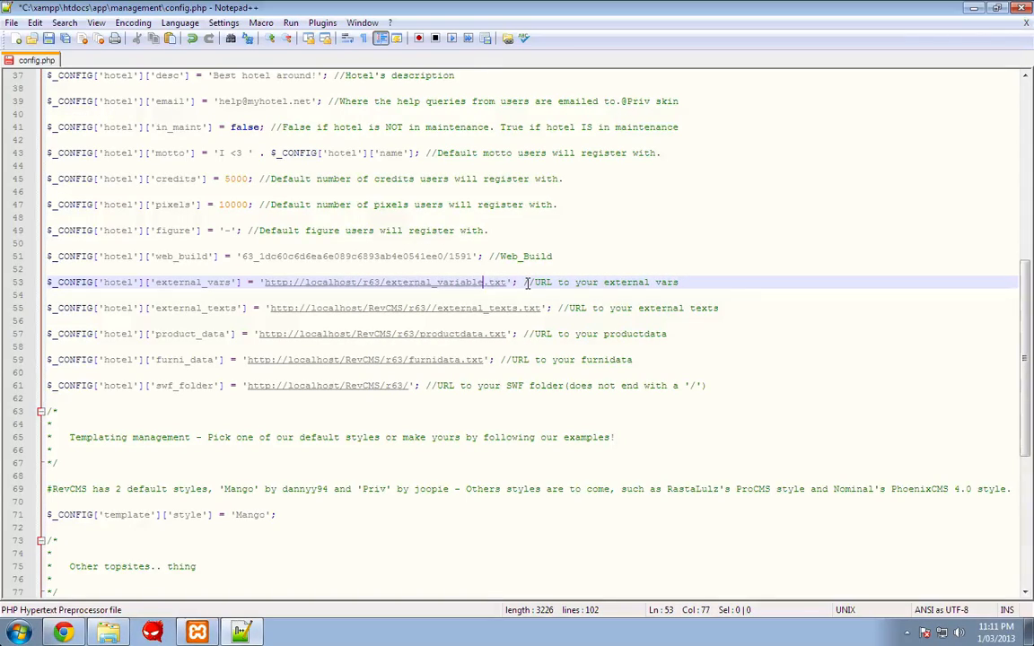
pyautogui.write('s')
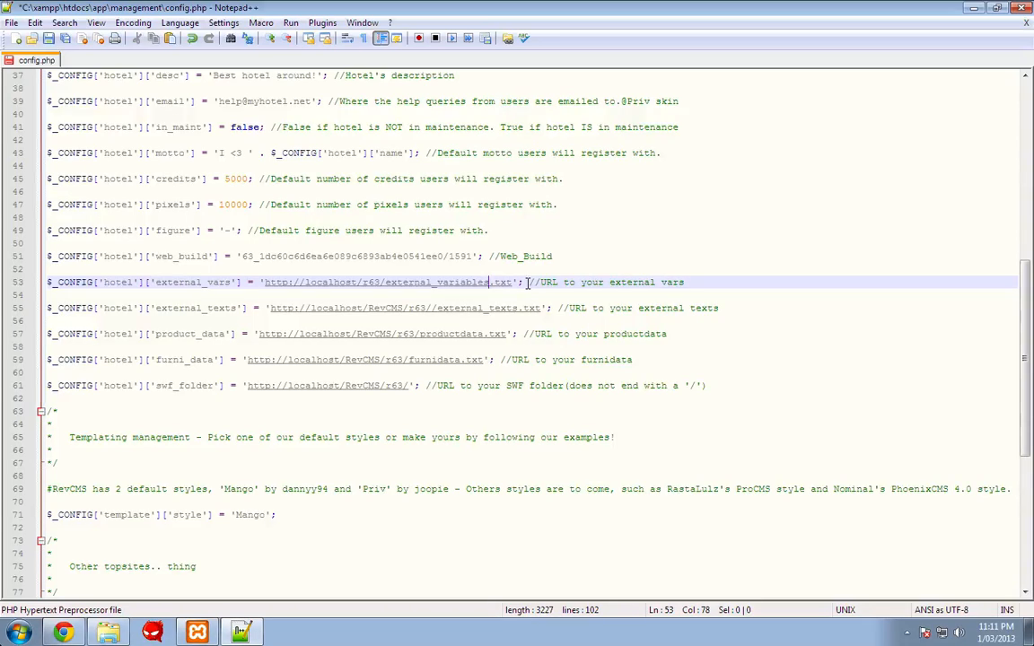
pyautogui.click(539, 309)
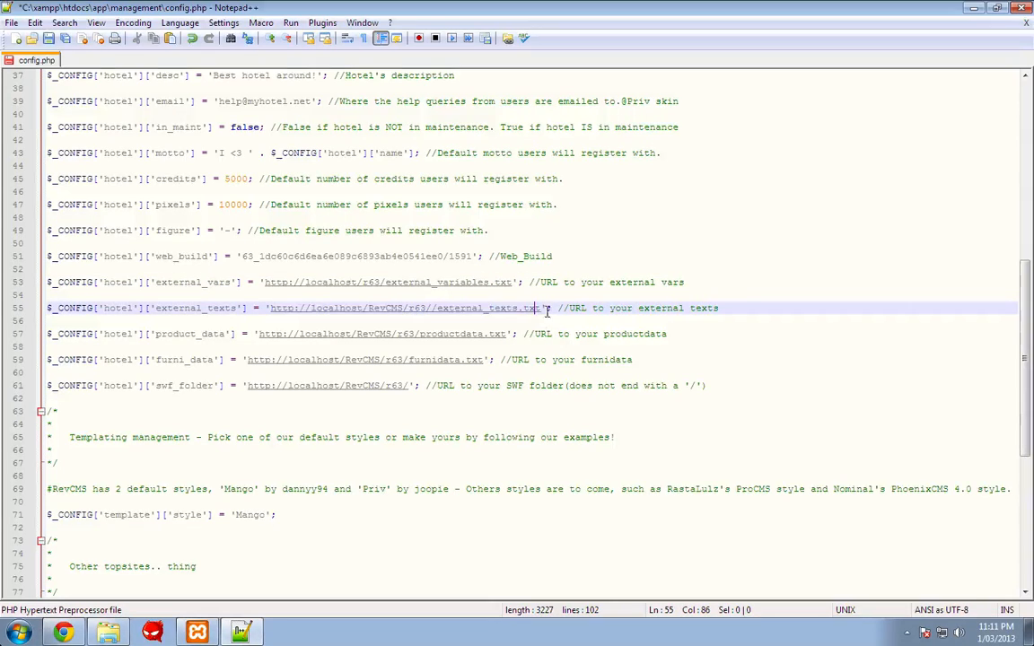
pyautogui.press('Right')
pyautogui.press('Right')
pyautogui.write('flash_')
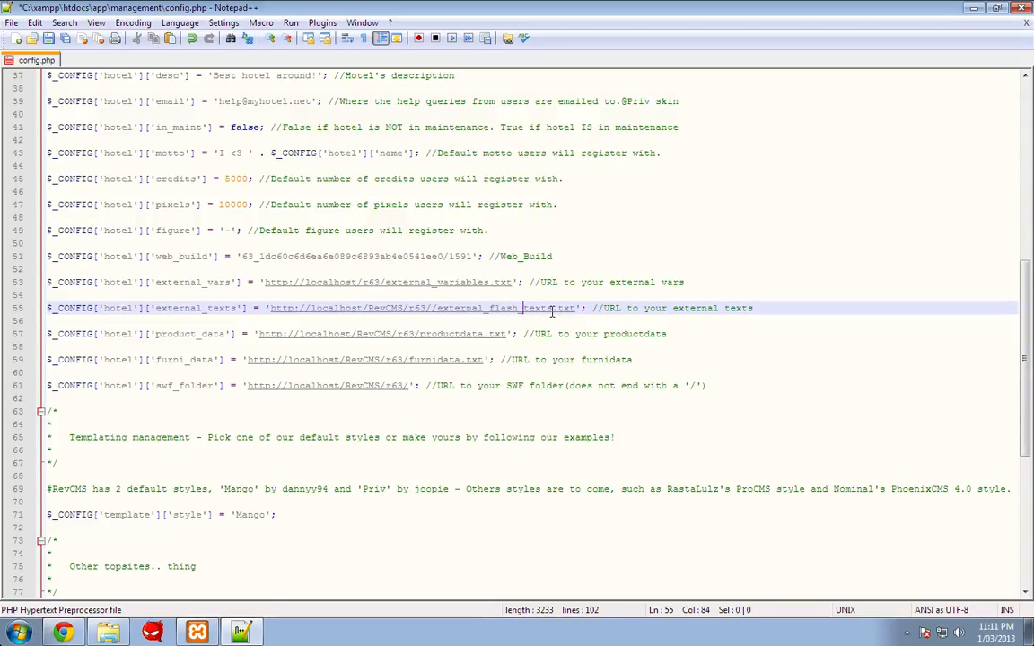
pyautogui.press('BackSpace')
pyautogui.press('BackSpace')
pyautogui.press('BackSpace')
pyautogui.press('BackSpace')
pyautogui.press('BackSpace')
pyautogui.press('BackSpace')
pyautogui.press('BackSpace')
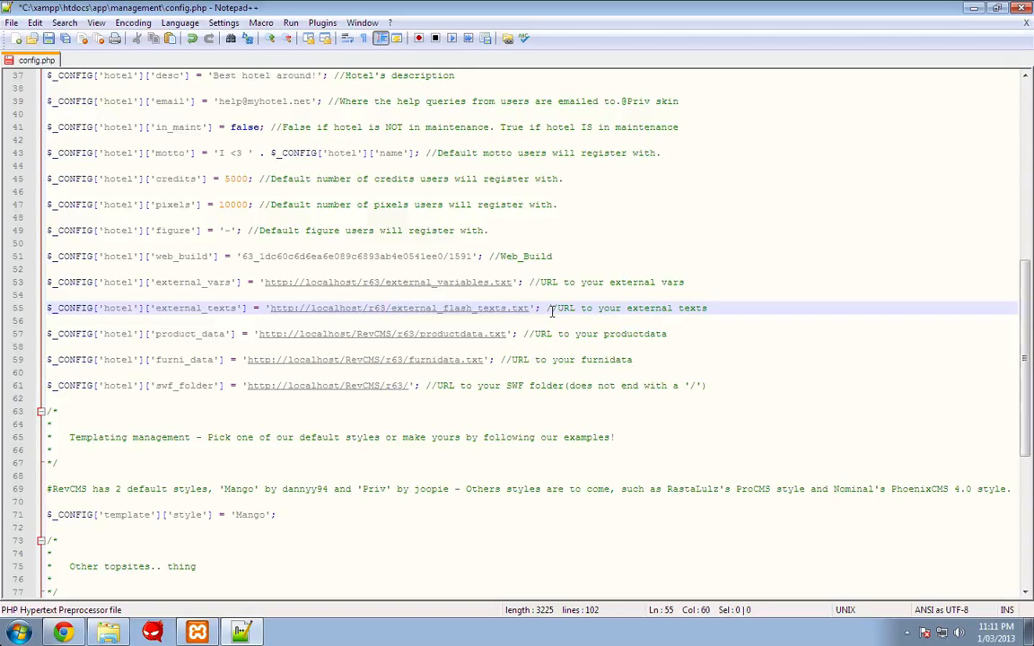
pyautogui.press('BackSpace')
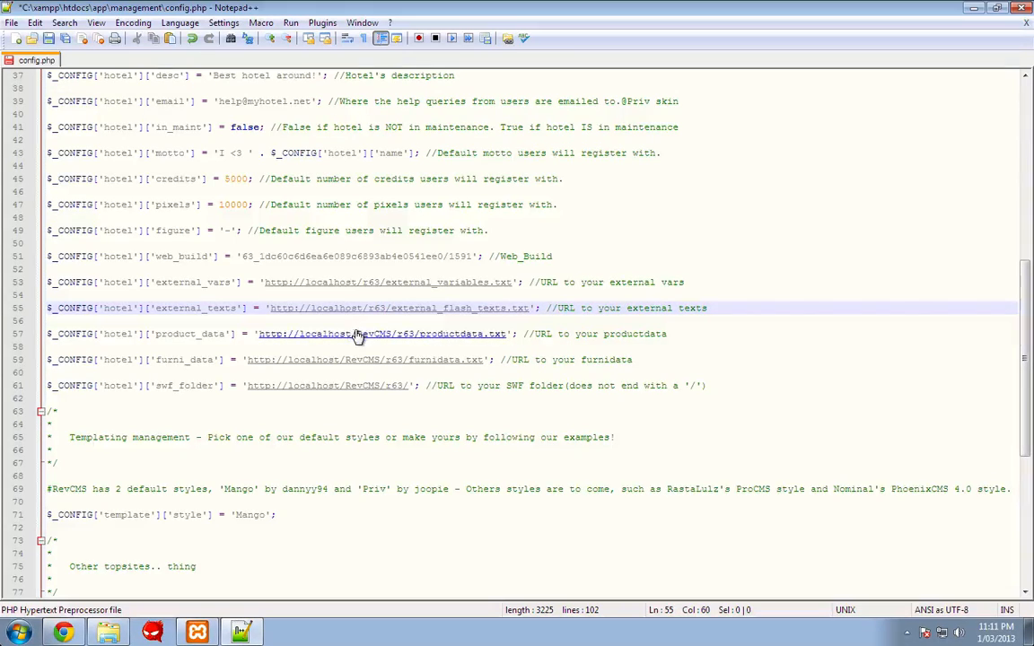
# - Remove /RevCMS from the productdata, furnidata and SWF folder URLs and save config.php
pyautogui.moveTo(354, 334); pyautogui.dragTo(393, 334)
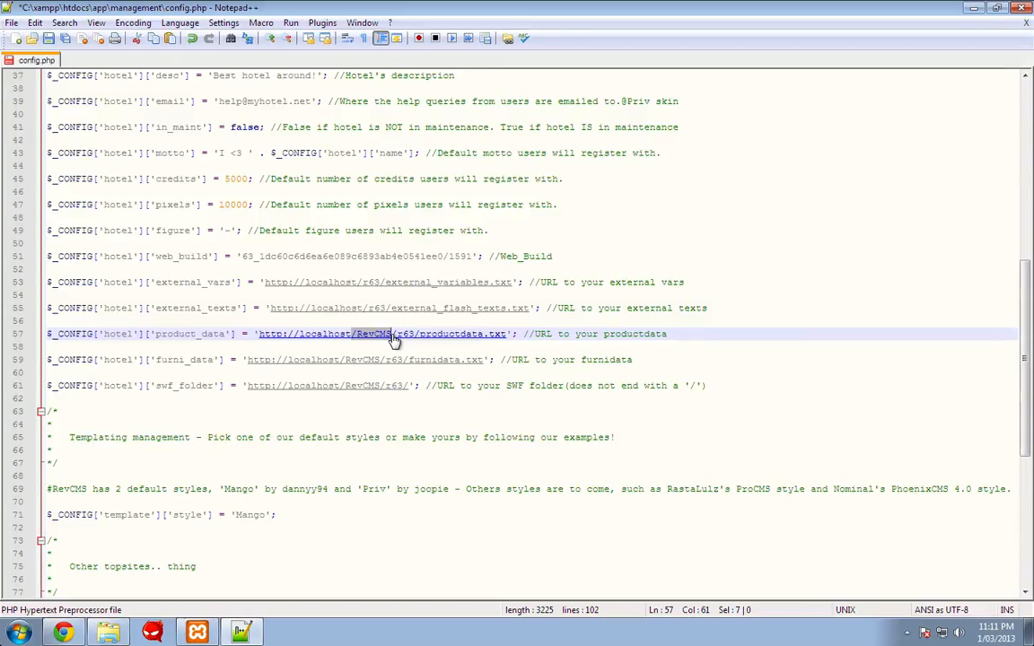
pyautogui.press('BackSpace')
pyautogui.moveTo(340, 360); pyautogui.dragTo(373, 361)
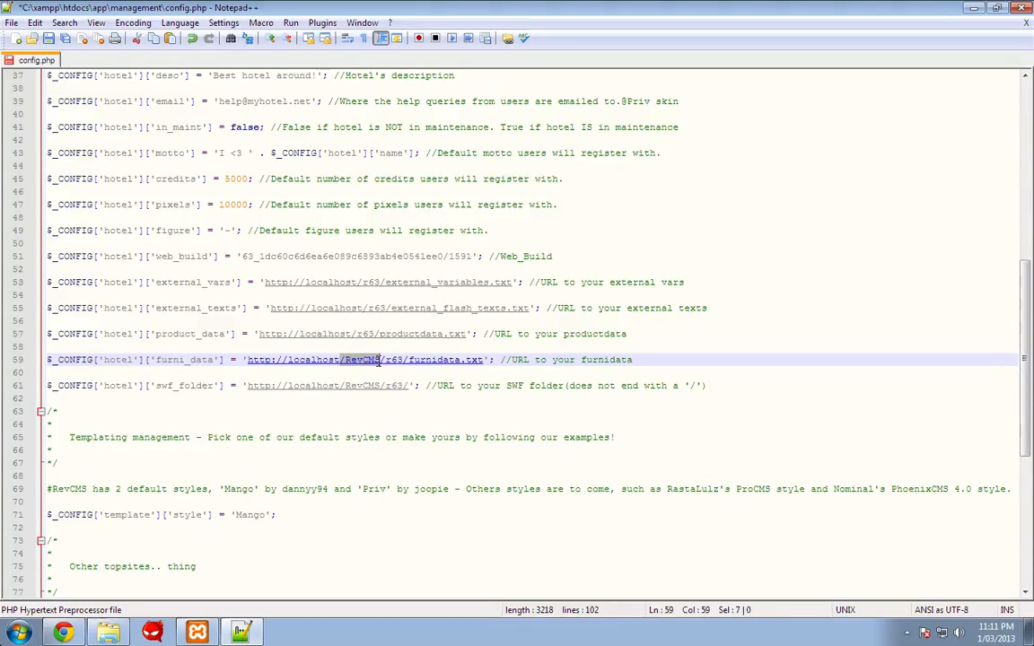
pyautogui.press('BackSpace')
pyautogui.moveTo(341, 386); pyautogui.dragTo(383, 386)
pyautogui.press('BackSpace')
pyautogui.click(369, 386)
pyautogui.hotkey('ctrl', 's')
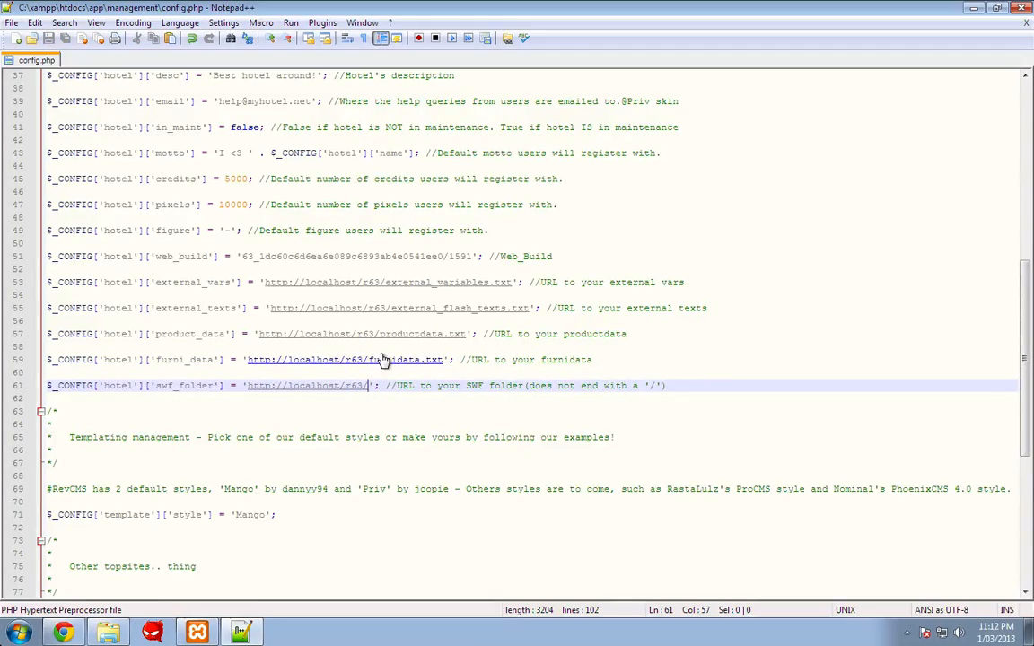
pyautogui.click(63, 633)
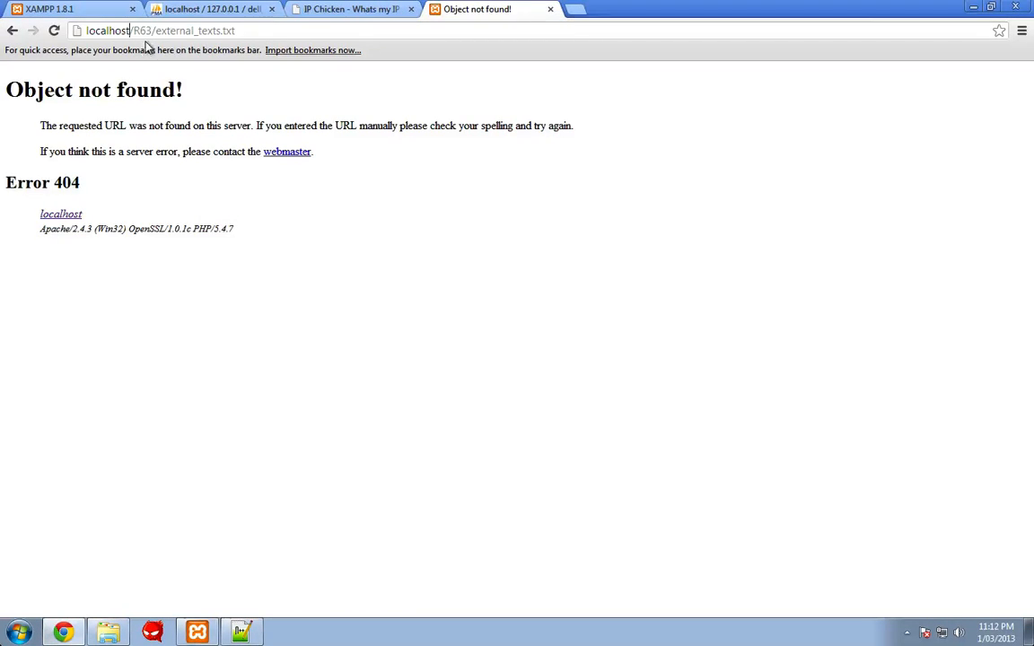
# - Reload, then replace /api.php with /client in the address to load localhost/client
pyautogui.click(54, 31)
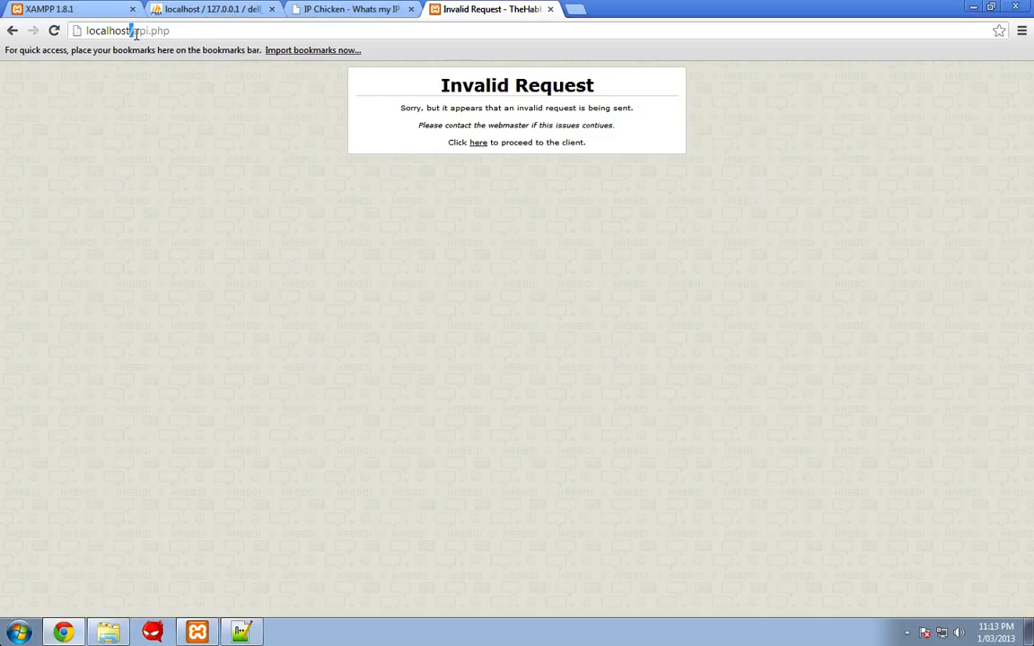
pyautogui.moveTo(135, 33); pyautogui.dragTo(199, 35)
pyautogui.write('/client')
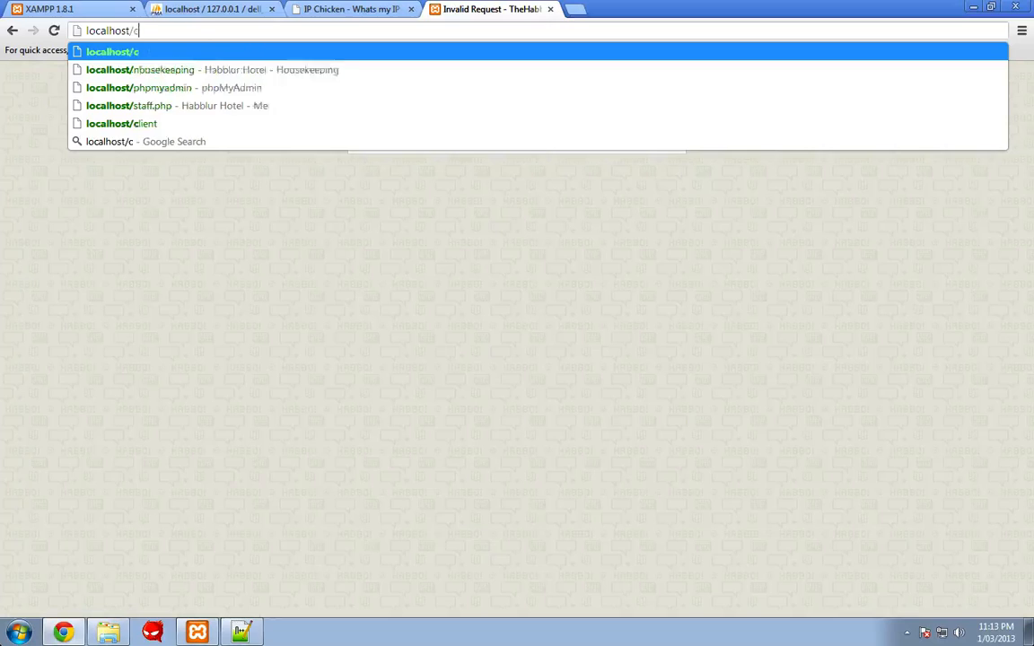
pyautogui.press('Return')
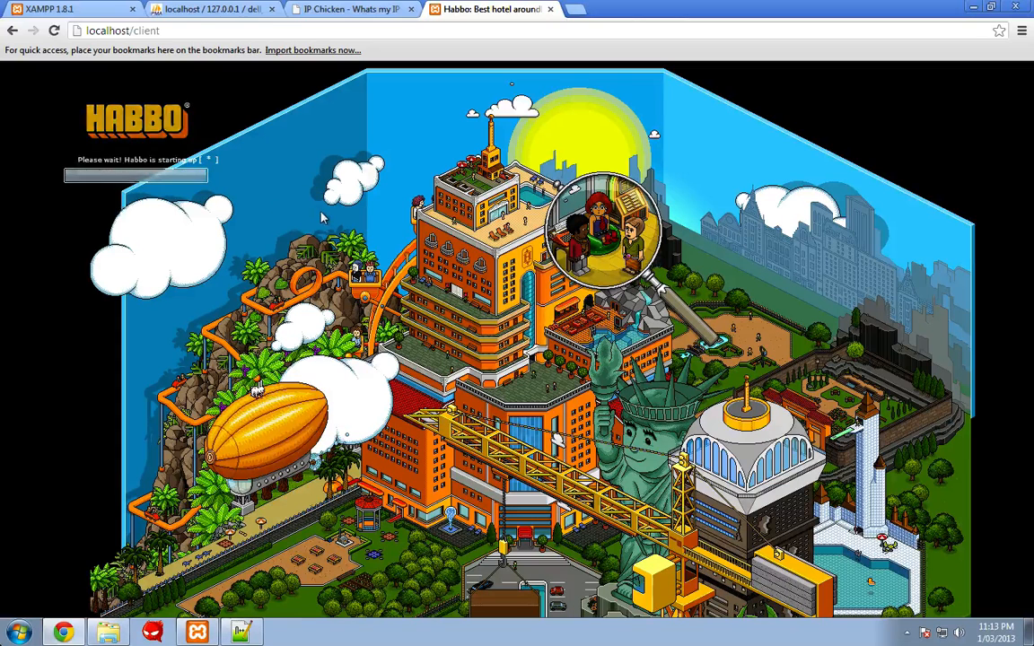
# - Review config.php in Notepad++, then minimize it to see the hotel client
pyautogui.click(241, 633)
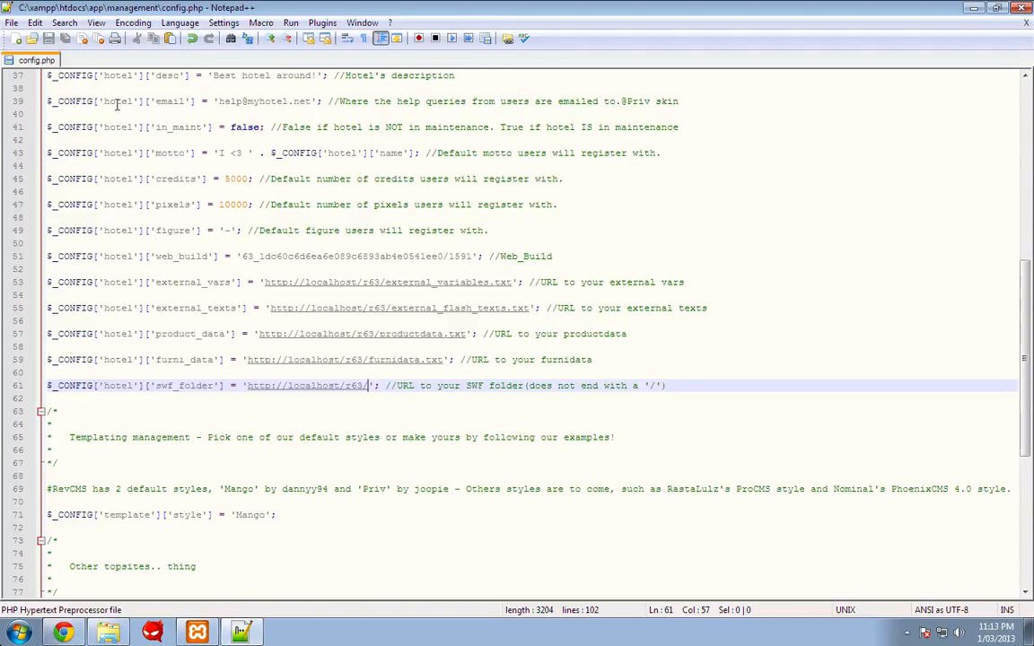
pyautogui.scroll(9, 352, 291)
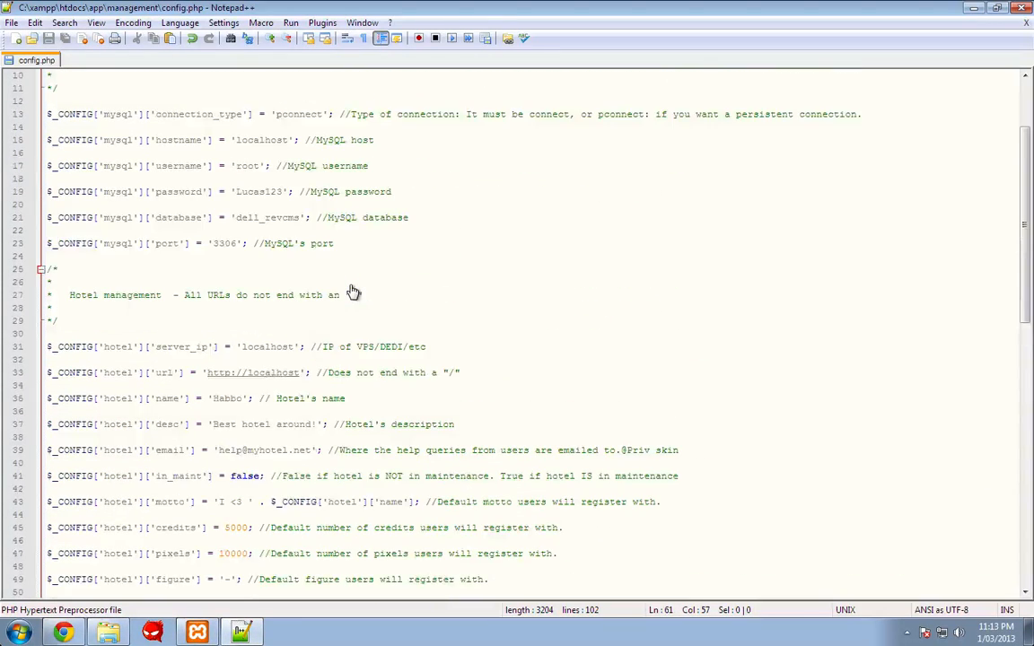
pyautogui.scroll(-3, 352, 293)
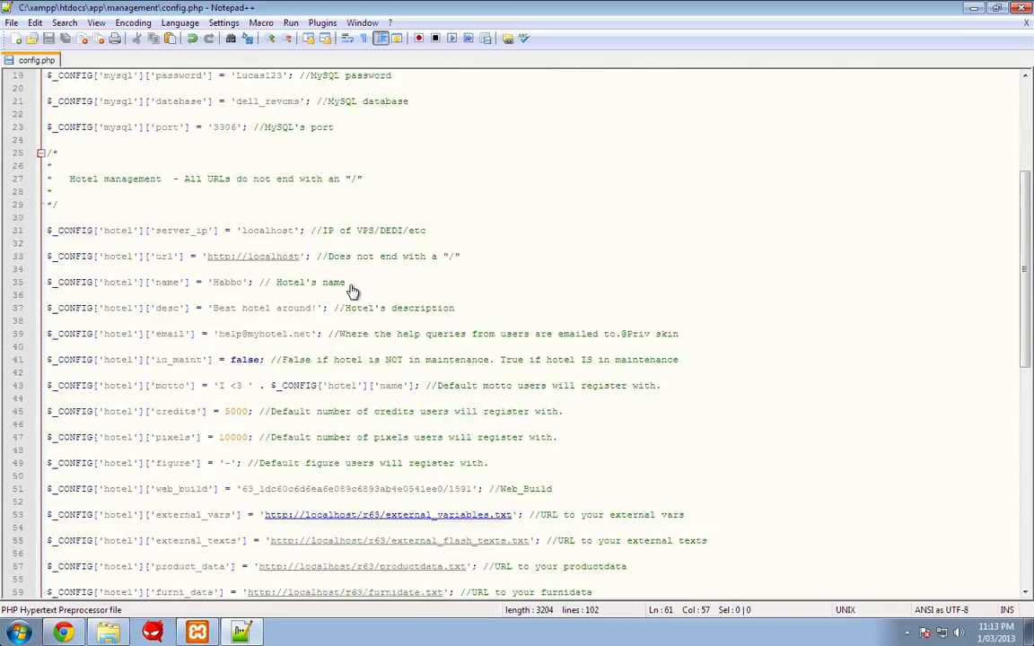
pyautogui.click(974, 8)
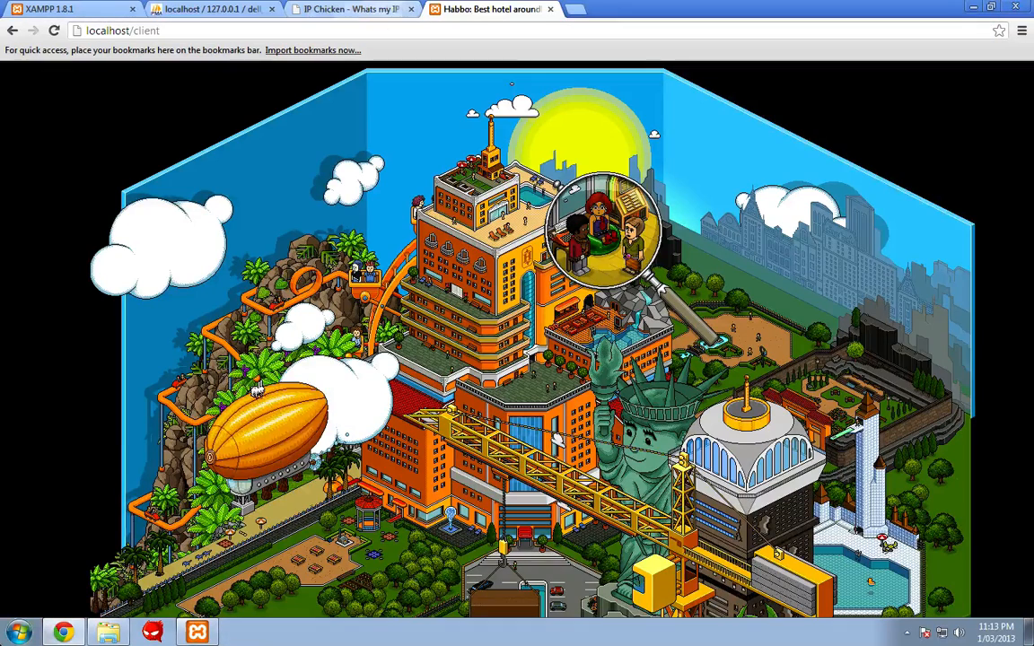
# - Open config.conf from Desktop\tutorial\EMU in Notepad++
pyautogui.click(108, 633)
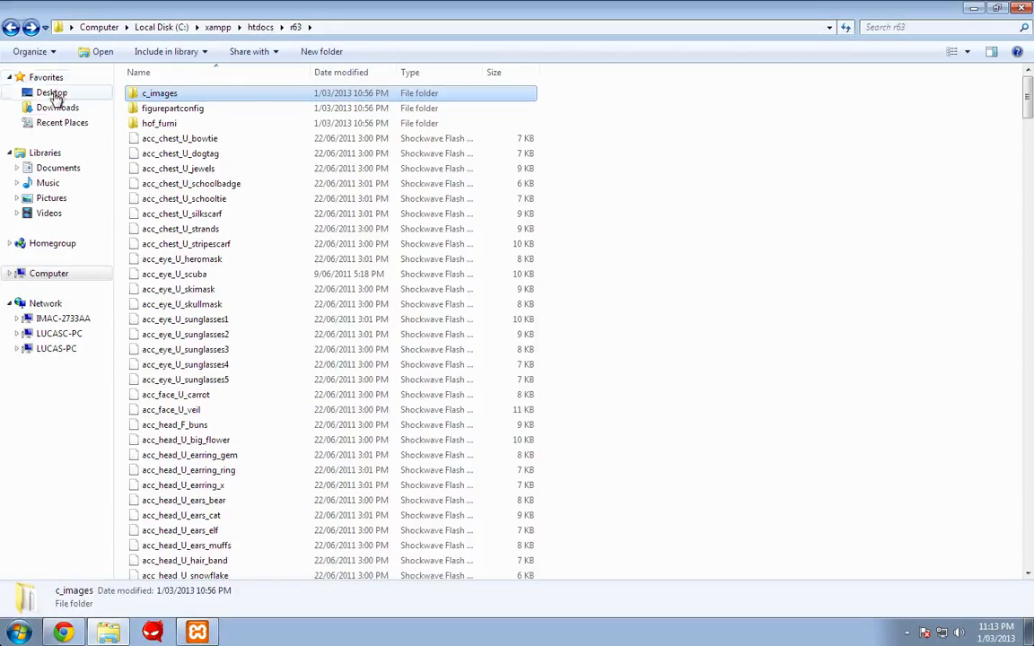
pyautogui.click(50, 95)
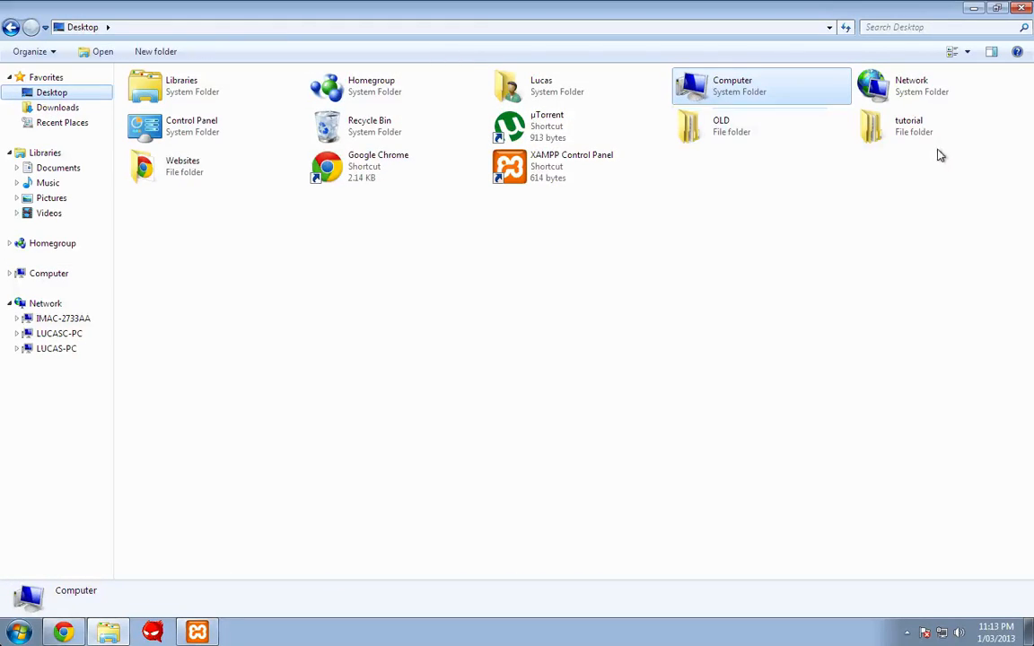
pyautogui.doubleClick(909, 132)
pyautogui.doubleClick(224, 95)
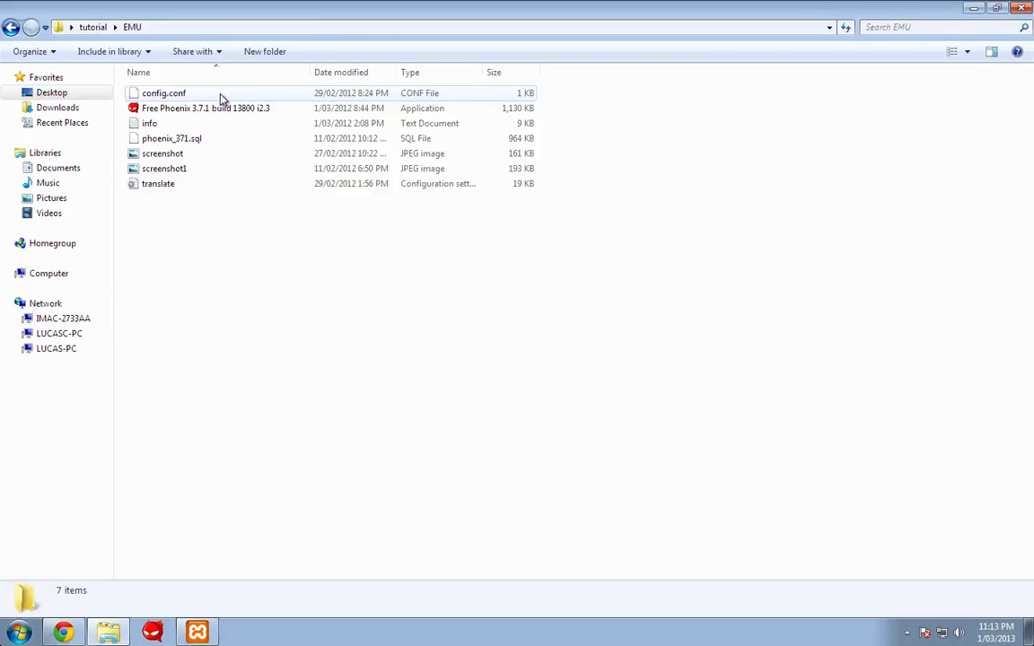
pyautogui.click(164, 95)
pyautogui.rightClick(161, 97)
pyautogui.click(192, 125)
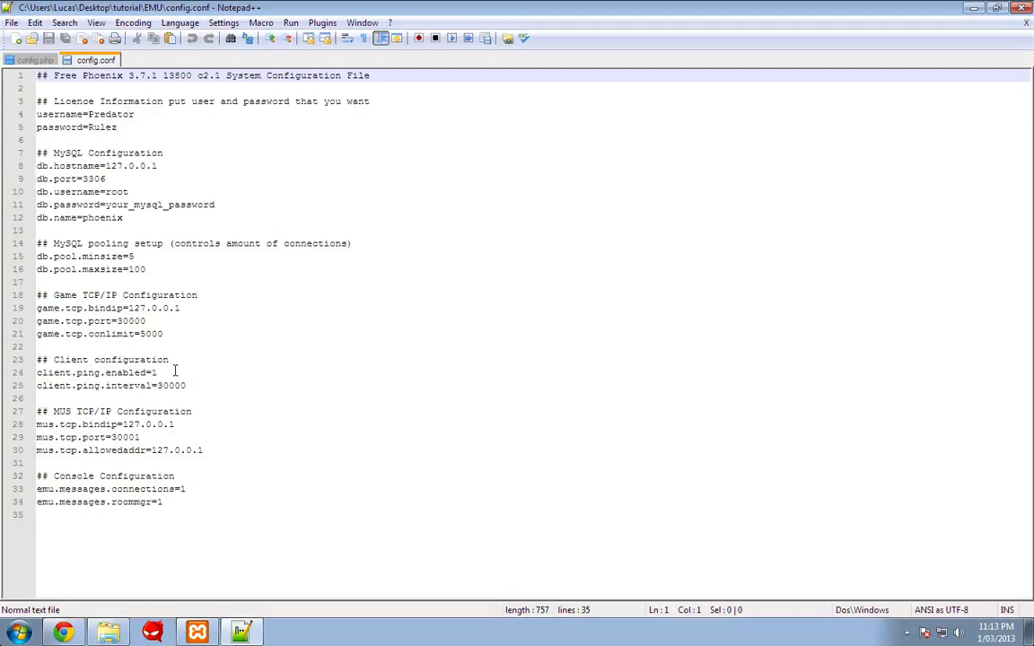
# - Set db.name to dell_revcms and enter the MySQL password in config.conf, then save it
pyautogui.click(137, 212)
pyautogui.press('BackSpace')
pyautogui.press('BackSpace')
pyautogui.press('BackSpace')
pyautogui.press('BackSpace')
pyautogui.write('cms')
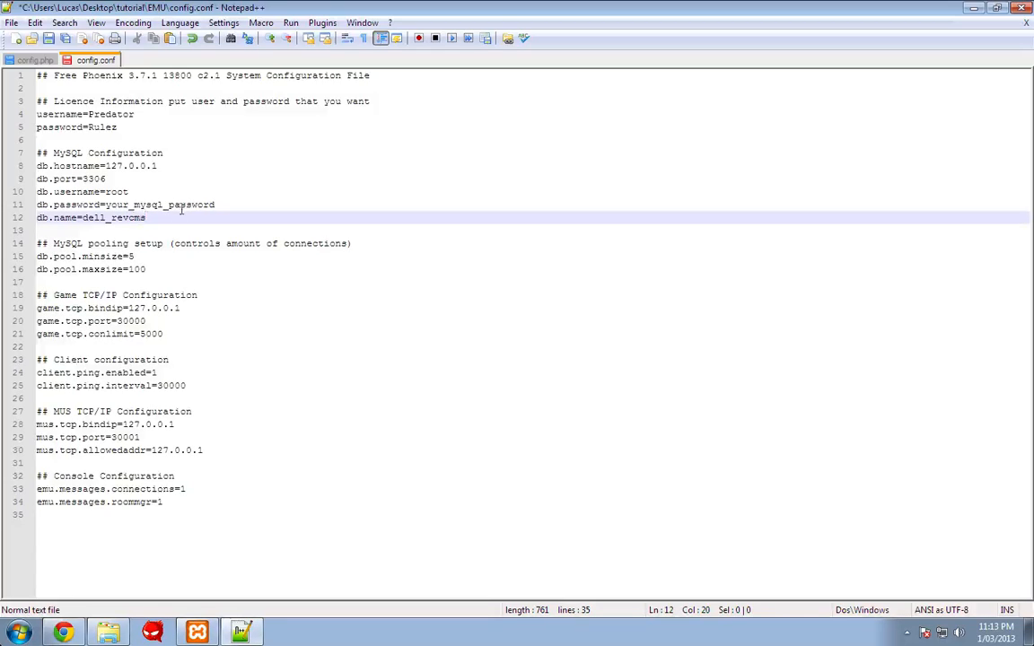
pyautogui.moveTo(217, 205); pyautogui.dragTo(115, 205)
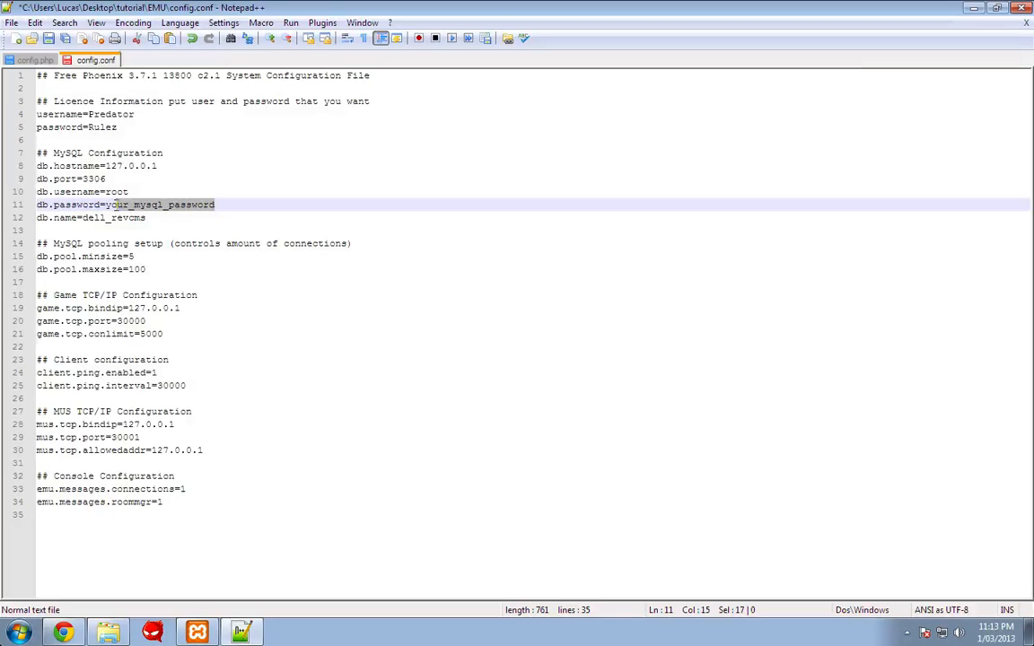
pyautogui.press('BackSpace')
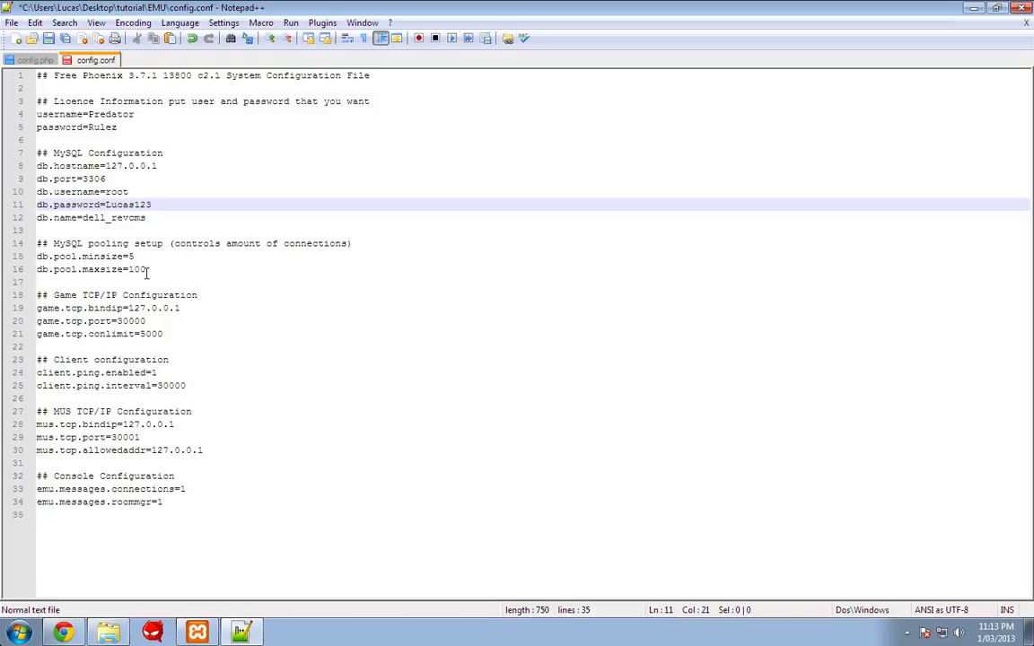
pyautogui.hotkey('ctrl', 's')
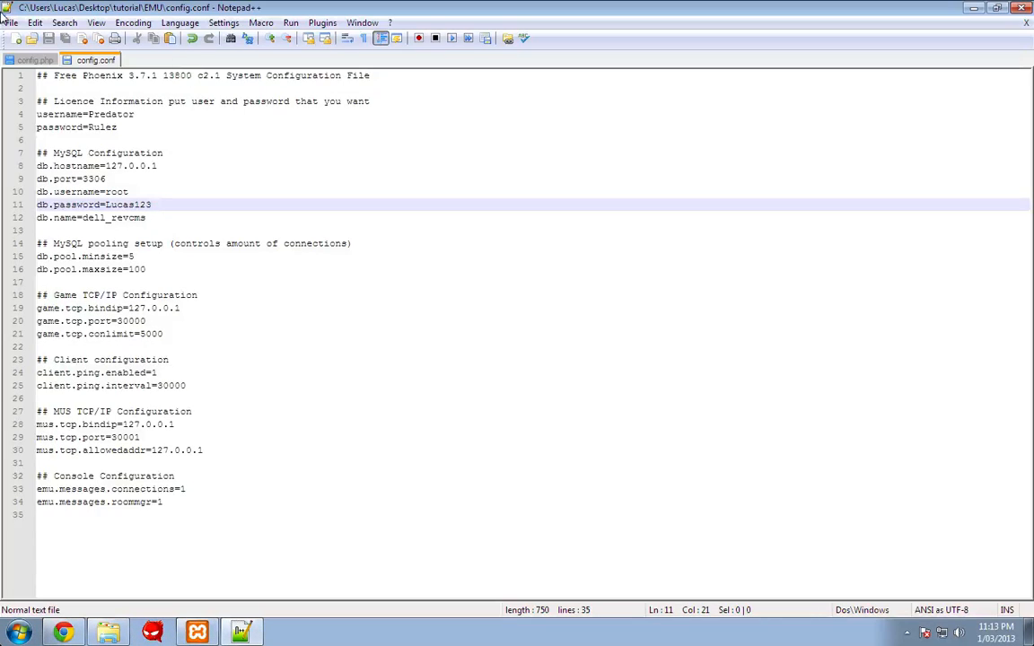
pyautogui.click(109, 632)
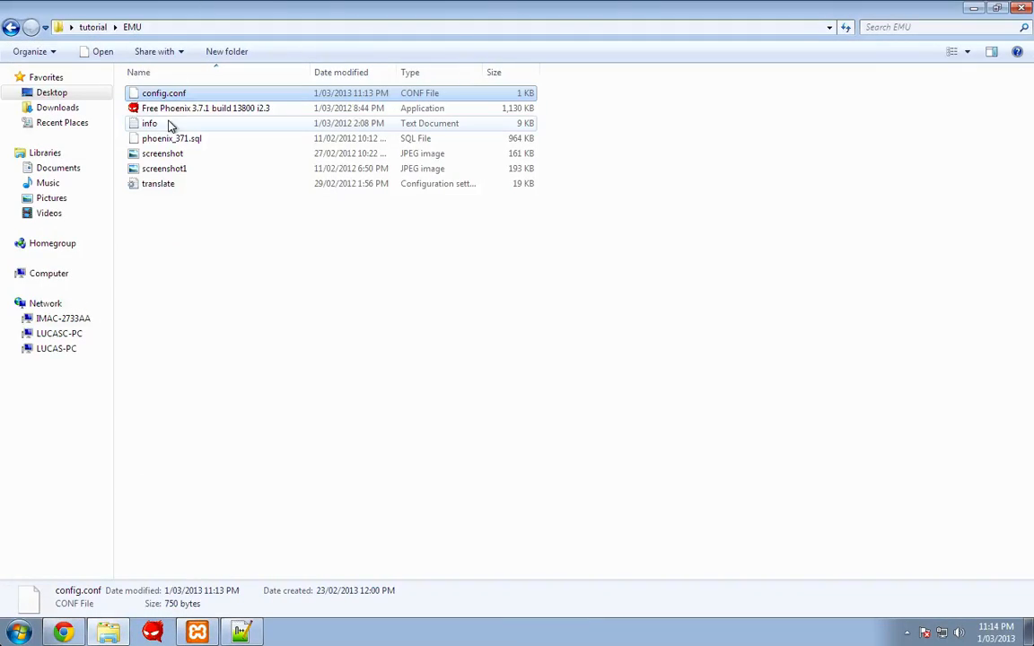
# - Launch Free Phoenix 3.7.1 and allow it through the firewall on private and public networks
pyautogui.doubleClick(169, 111)
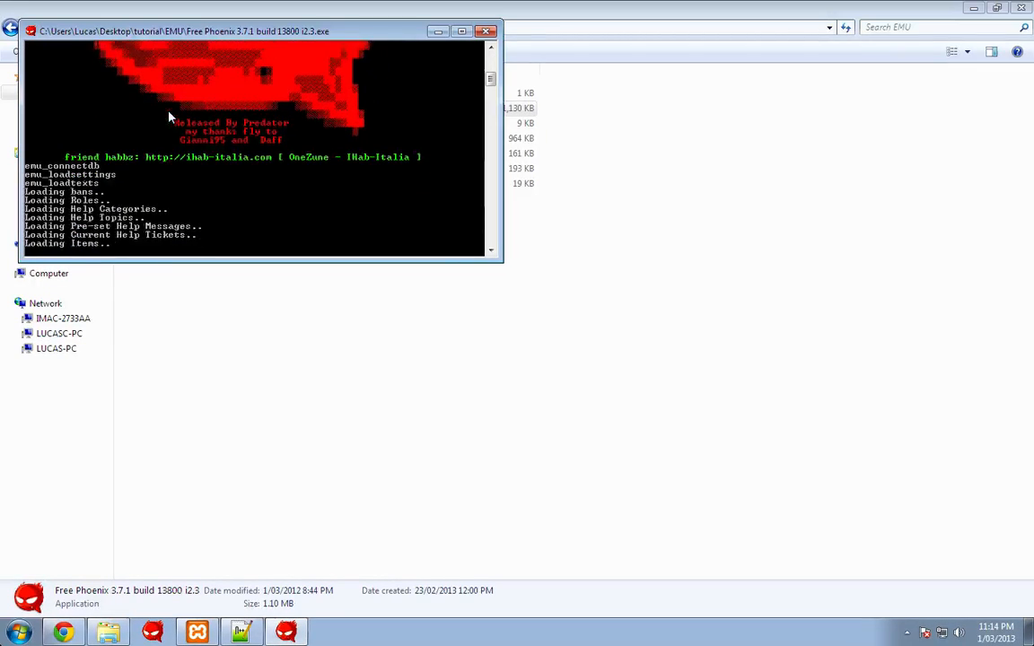
pyautogui.click(81, 635)
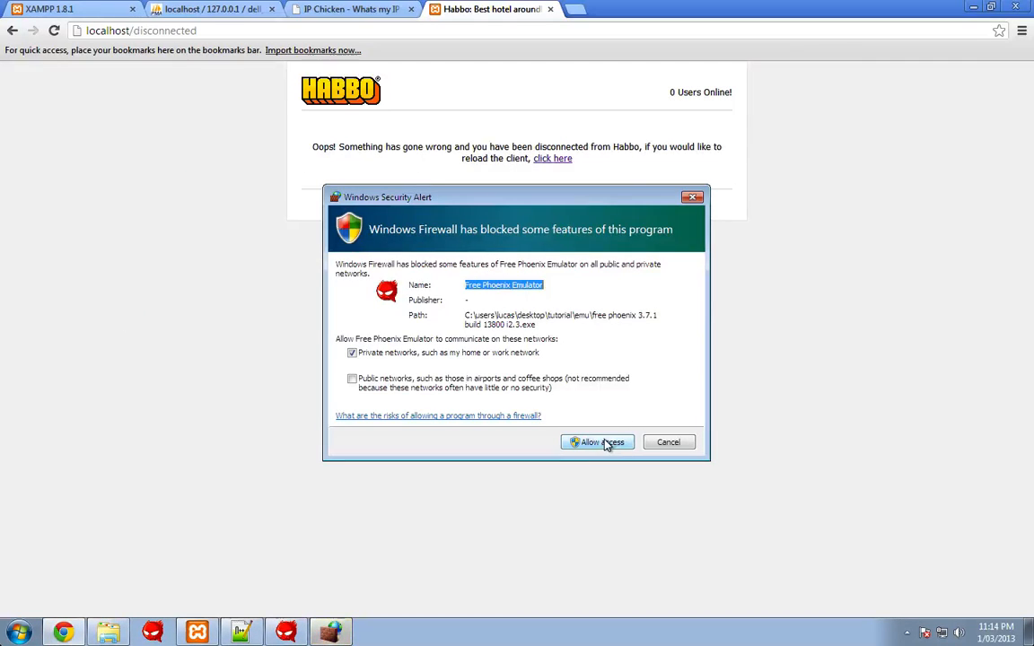
pyautogui.click(444, 385)
pyautogui.click(596, 443)
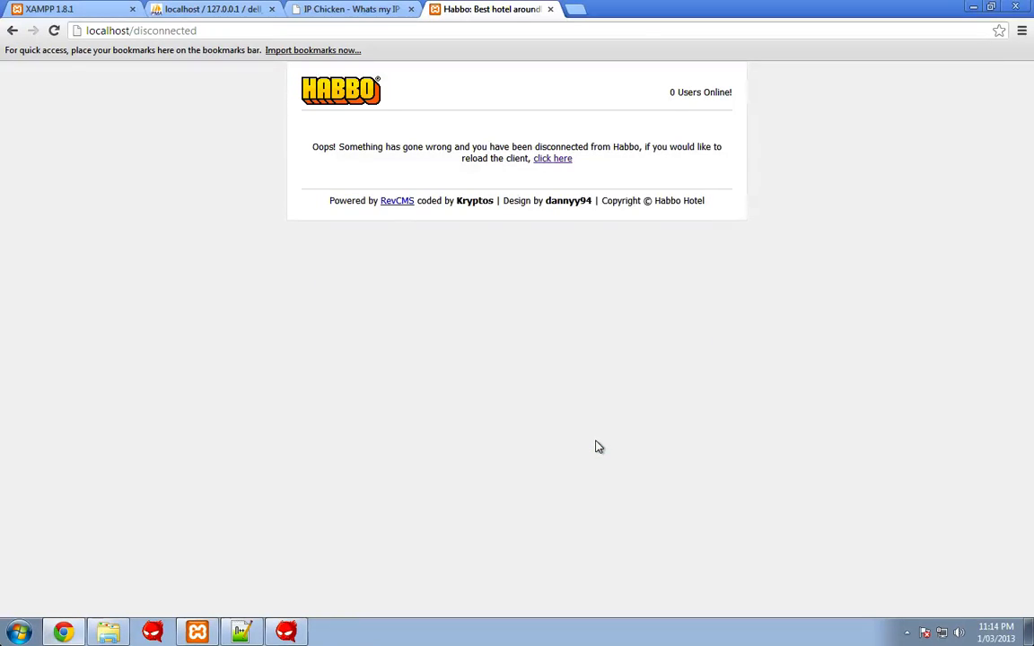
# - Reload the hotel client, dismiss the welcome message and browse the Navigator room tabs
pyautogui.click(555, 158)
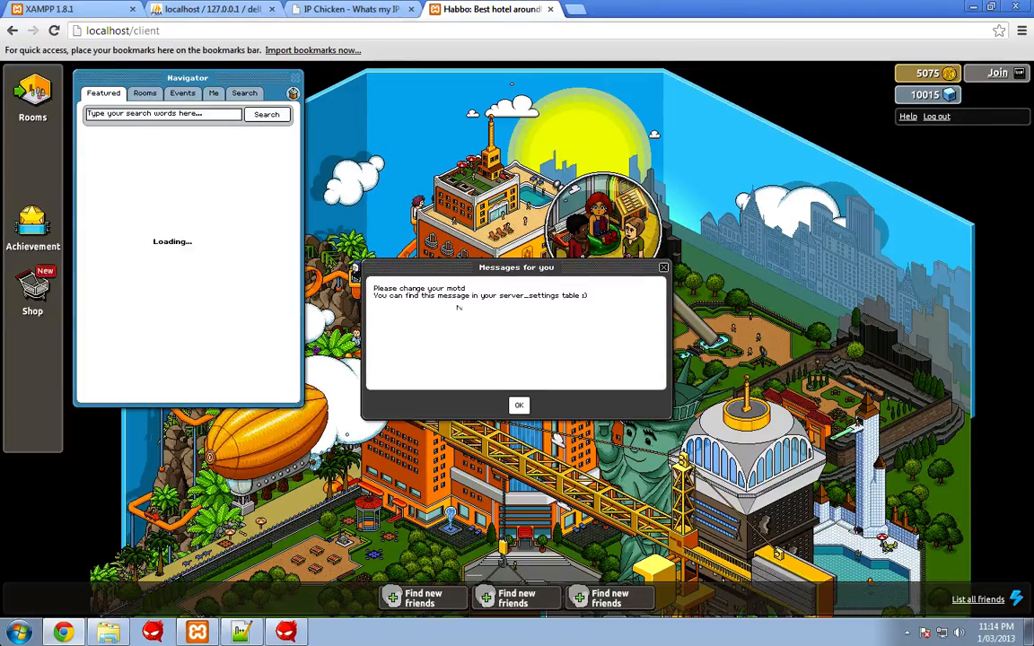
pyautogui.click(518, 405)
pyautogui.click(179, 93)
pyautogui.click(145, 97)
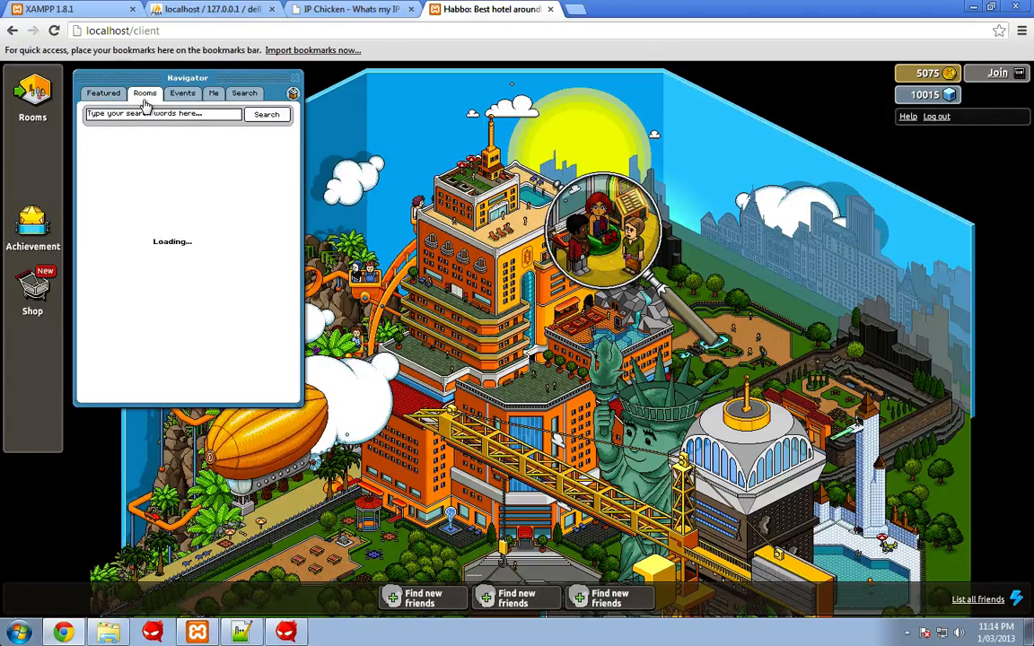
pyautogui.click(213, 93)
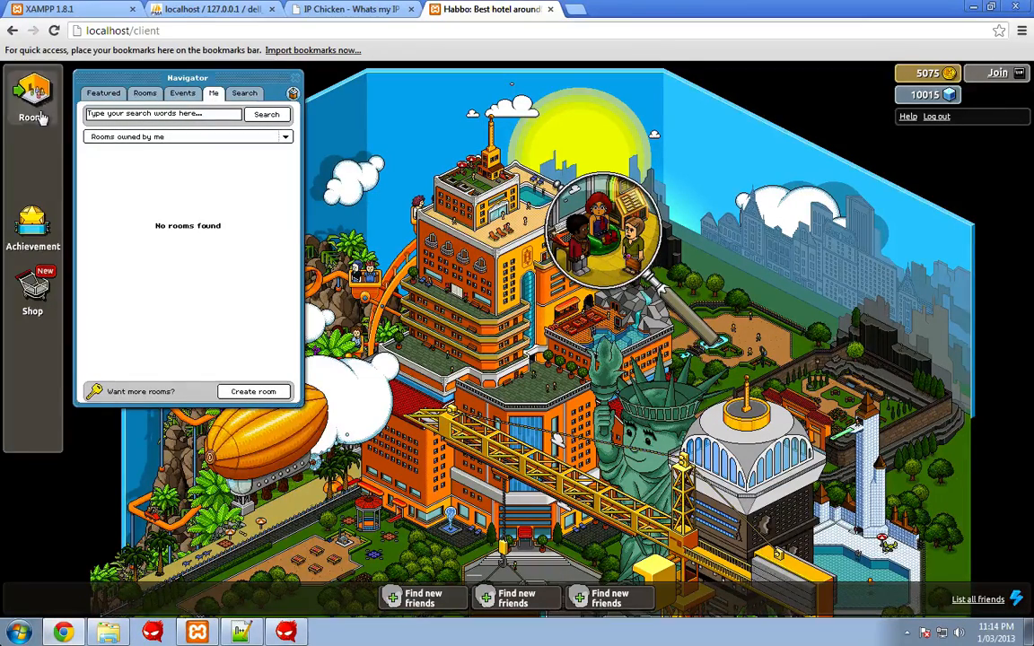
# - Open the Habbo shop catalogue with the Classic Furni category expanded
pyautogui.click(33, 297)
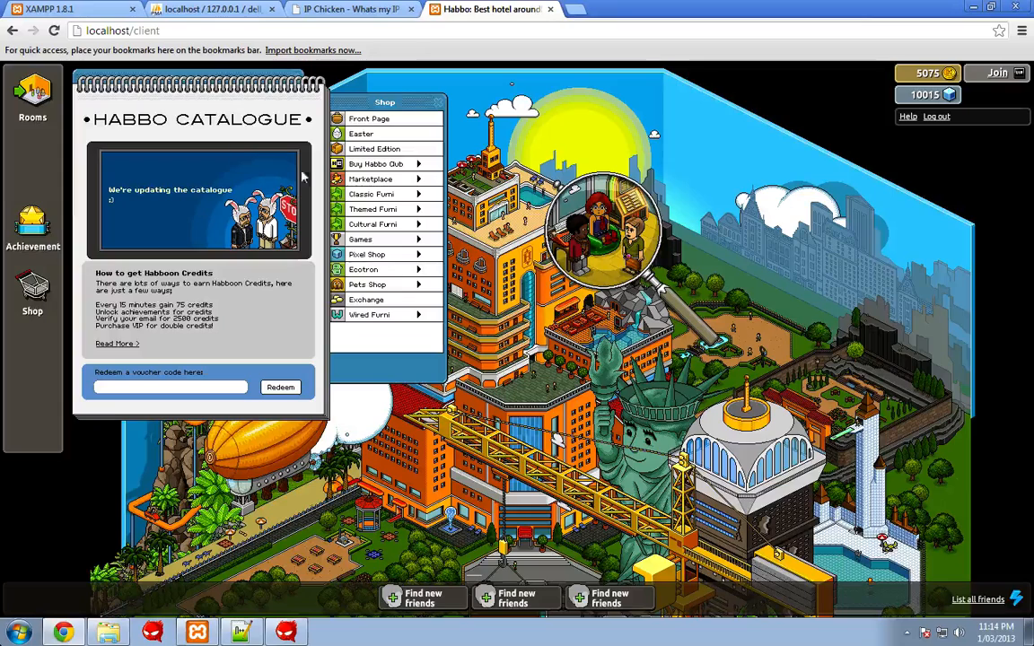
pyautogui.click(377, 194)
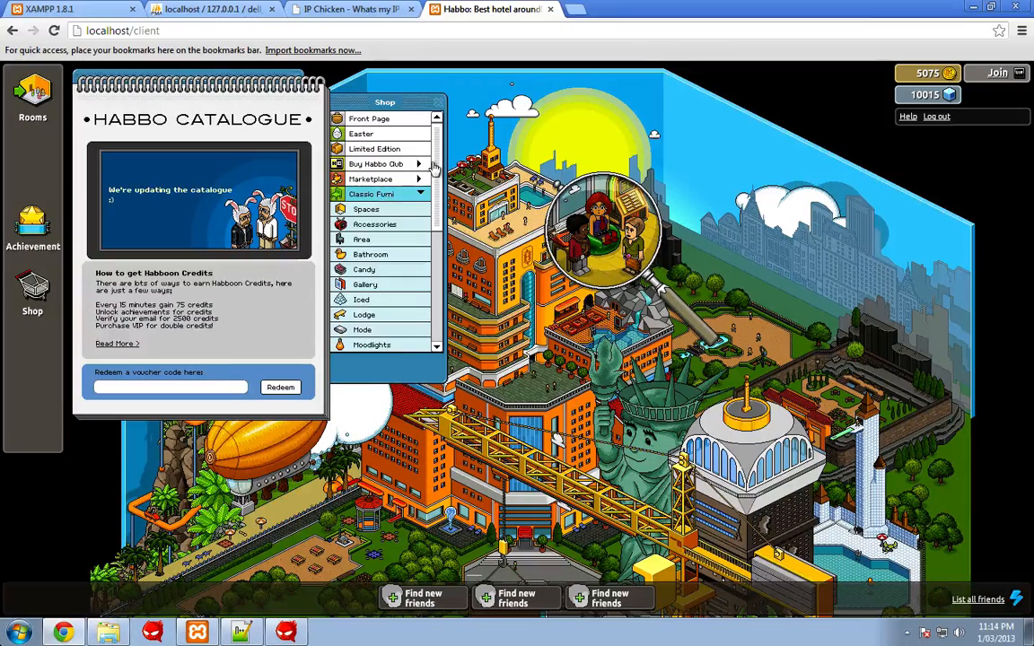
pyautogui.scroll(-1, 377, 232)
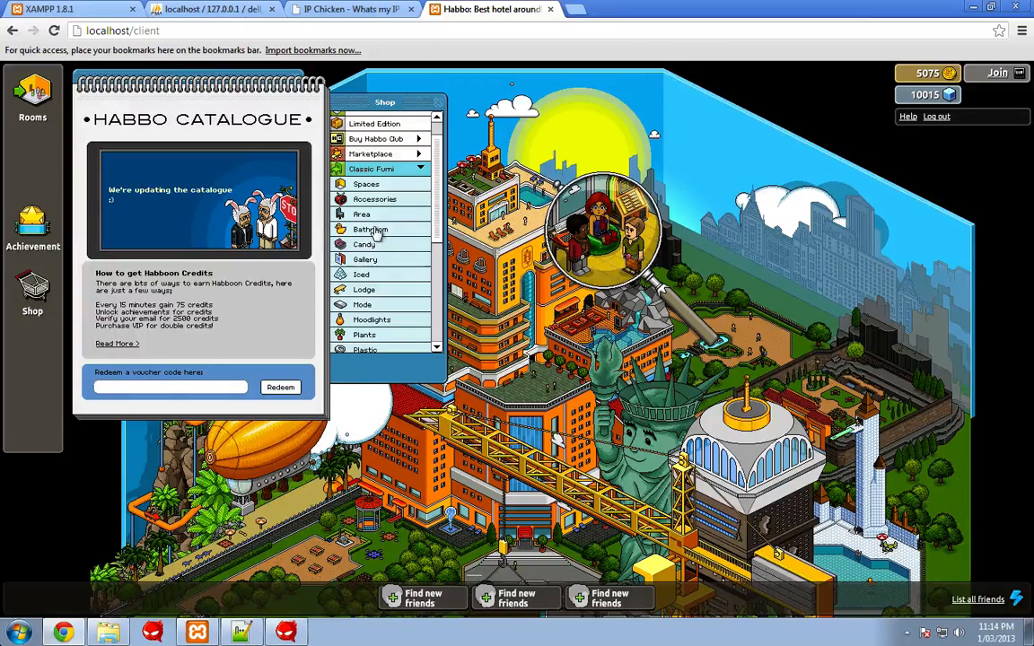
pyautogui.click(584, 11)
# - Run ipconfig in Command Prompt to find LAN IPv4 192.168.0.13 and gateway 192.168.0.1
pyautogui.click(20, 633)
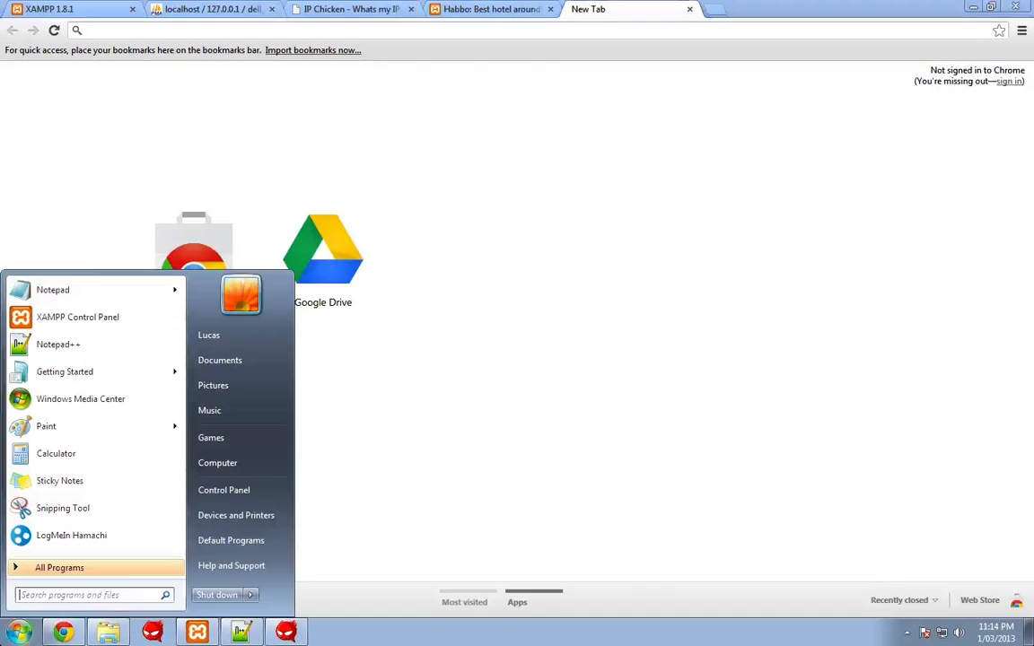
pyautogui.write('run')
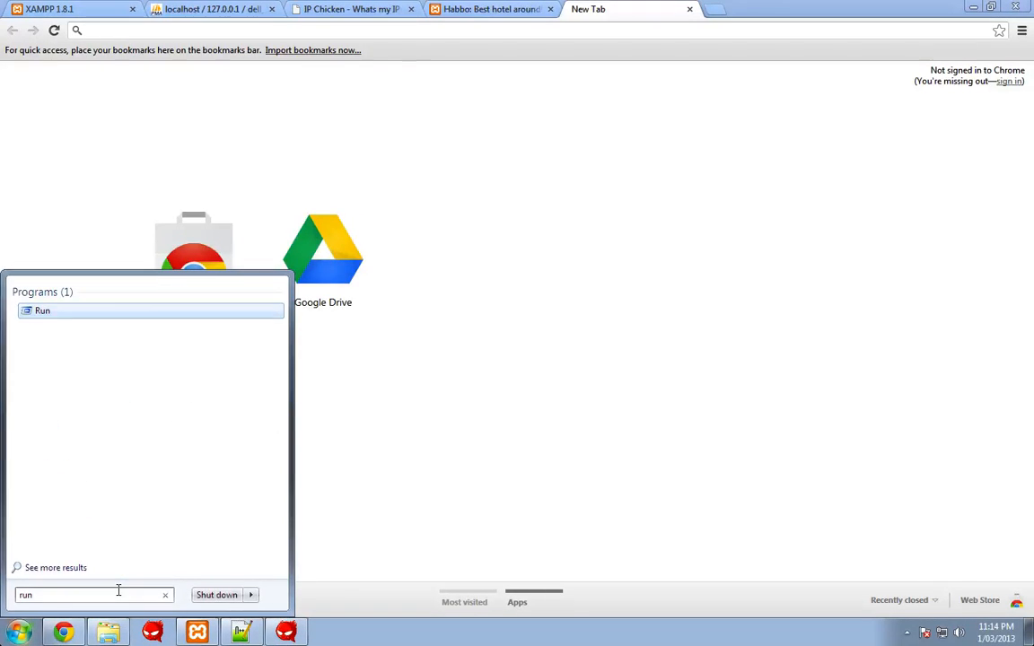
pyautogui.press('Return')
pyautogui.click(120, 589)
pyautogui.write('ip')
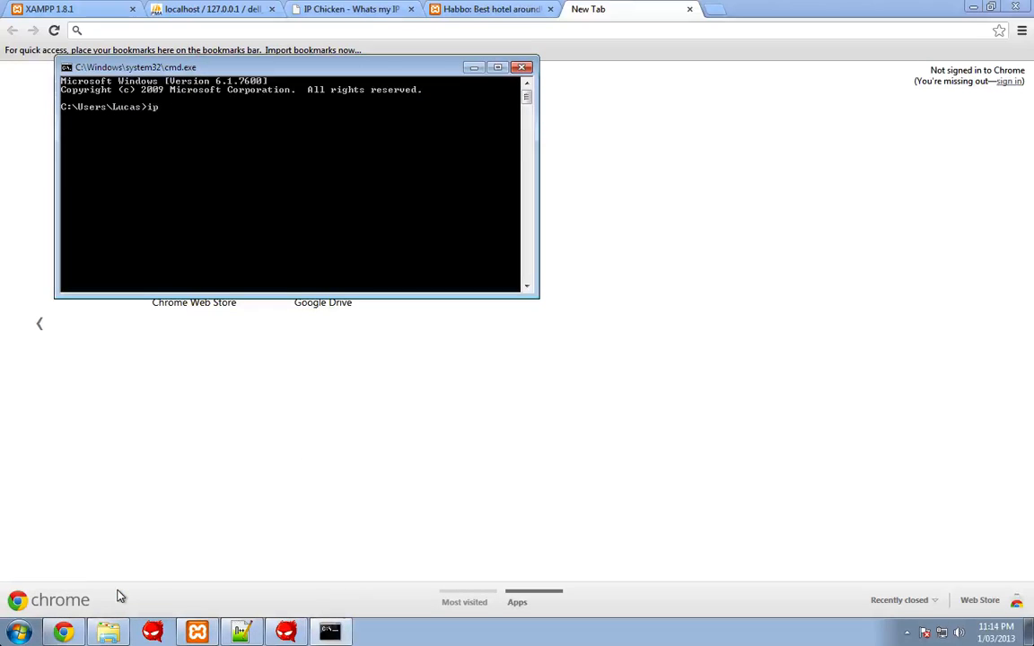
pyautogui.write('config')
pyautogui.press('Return')
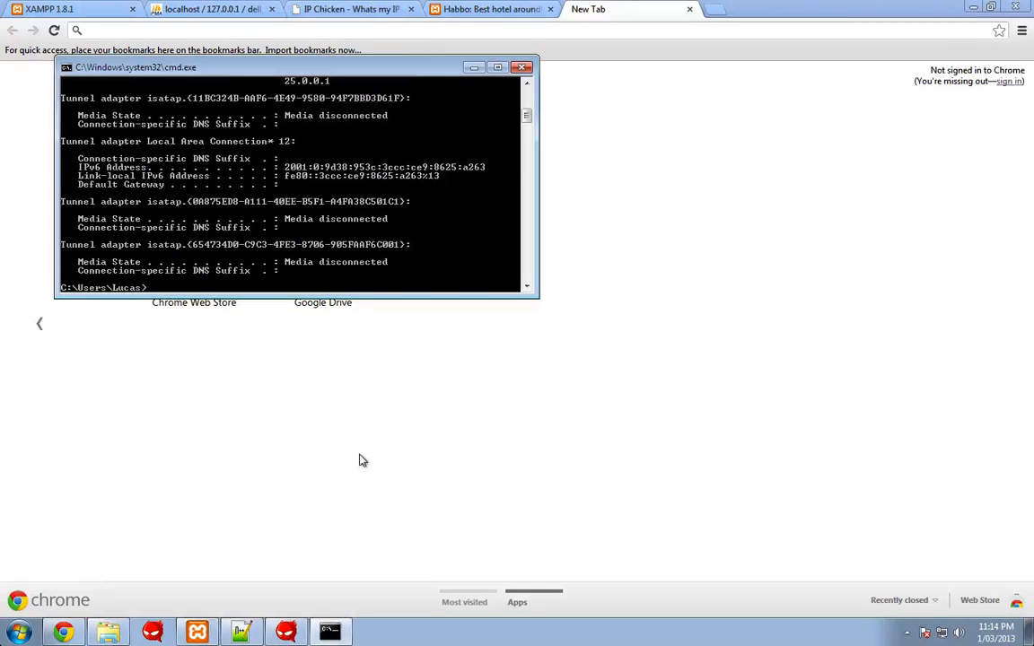
pyautogui.scroll(4, 334, 151)
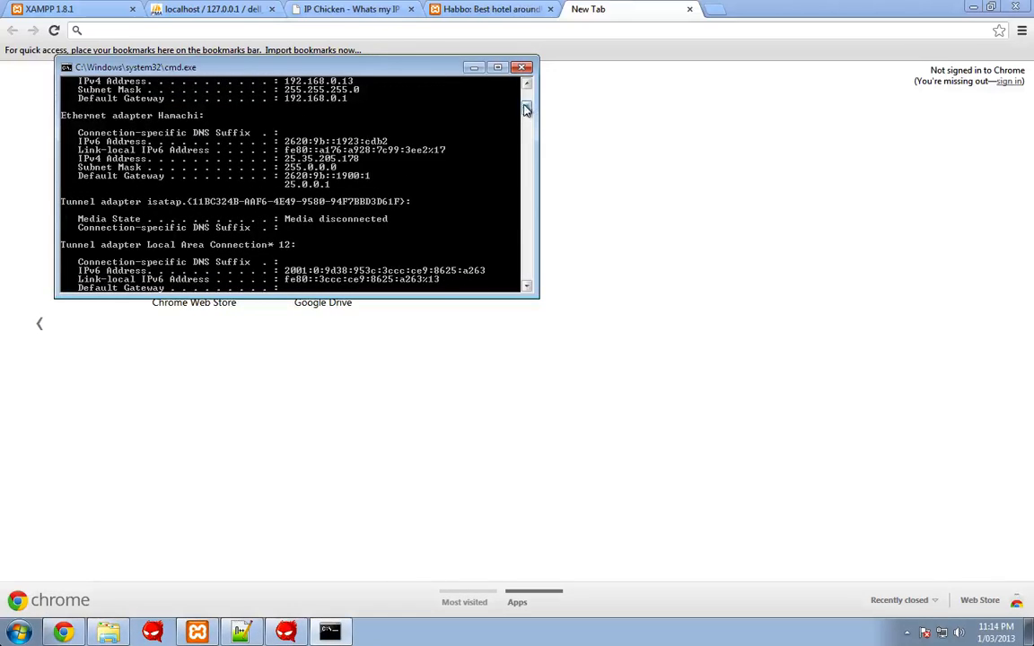
pyautogui.moveTo(526, 109); pyautogui.dragTo(526, 104)
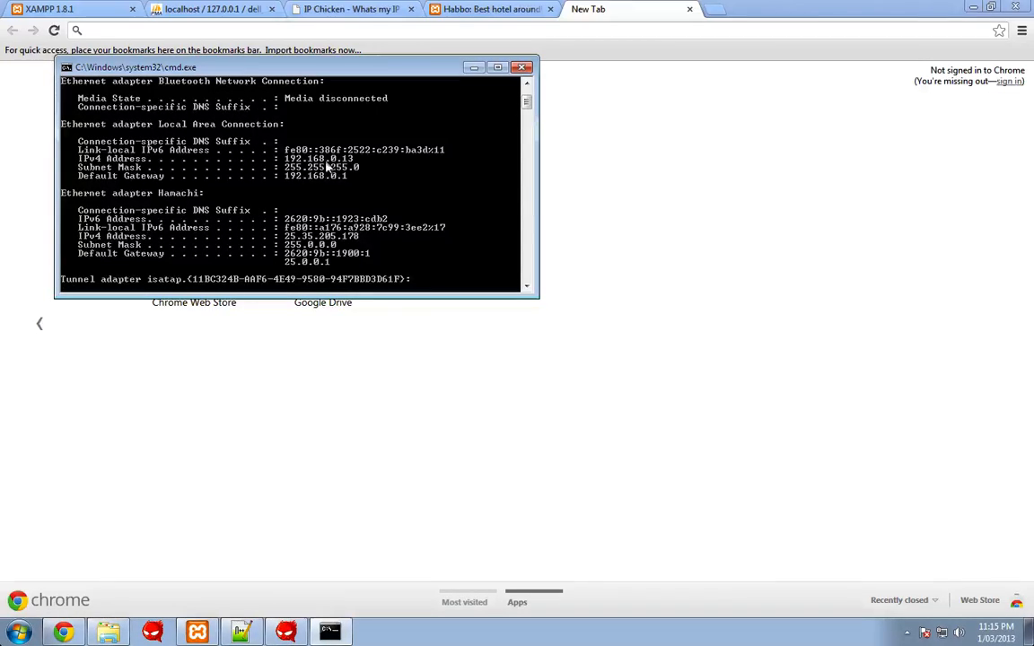
pyautogui.click(675, 174)
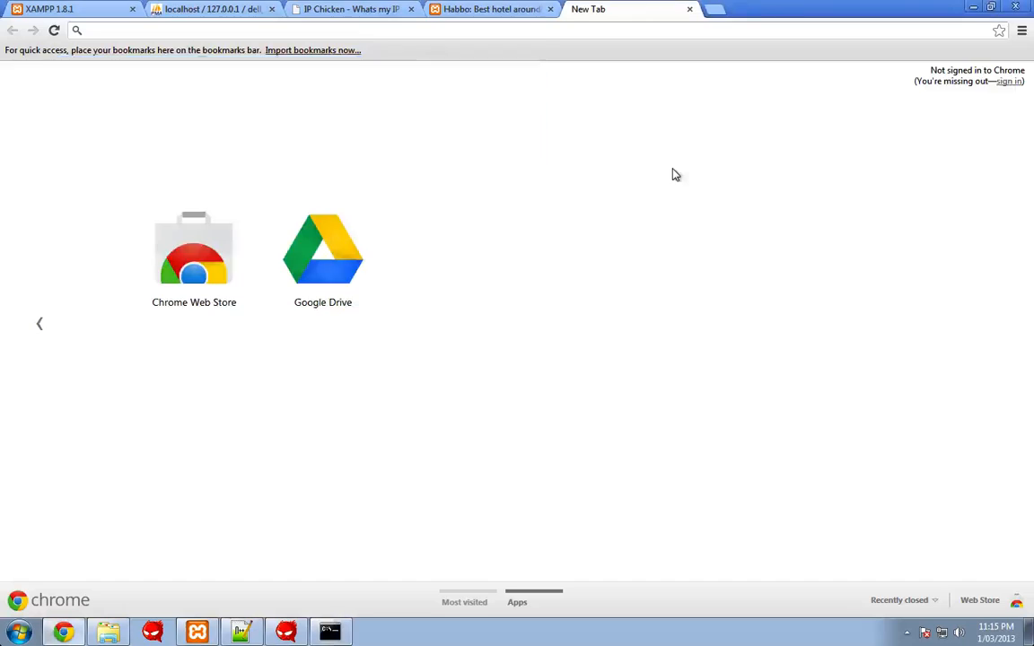
# - Log in to the router at 192.168.0.1 and review forwarding for ports 30000, 30001 and 3306
pyautogui.click(232, 35)
pyautogui.write('192.168.0.1')
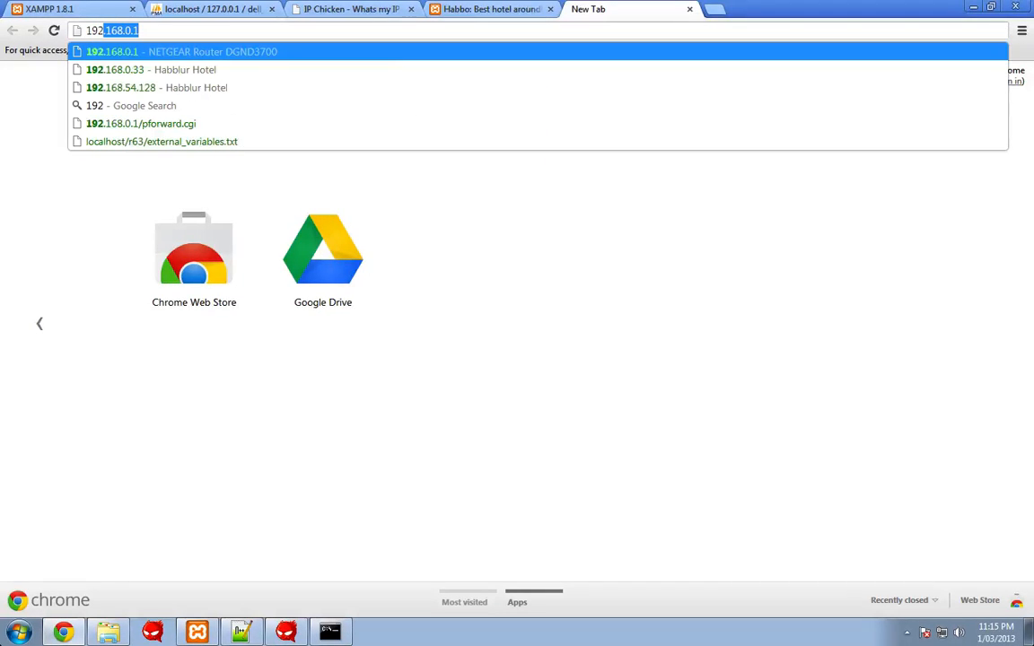
pyautogui.press('Return')
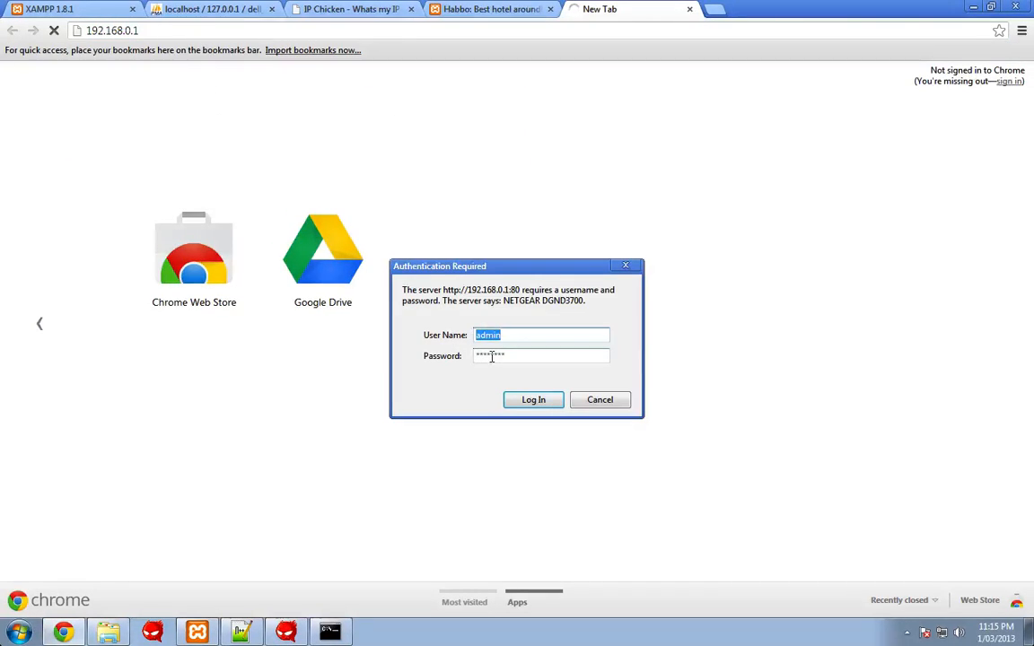
pyautogui.press('Return')
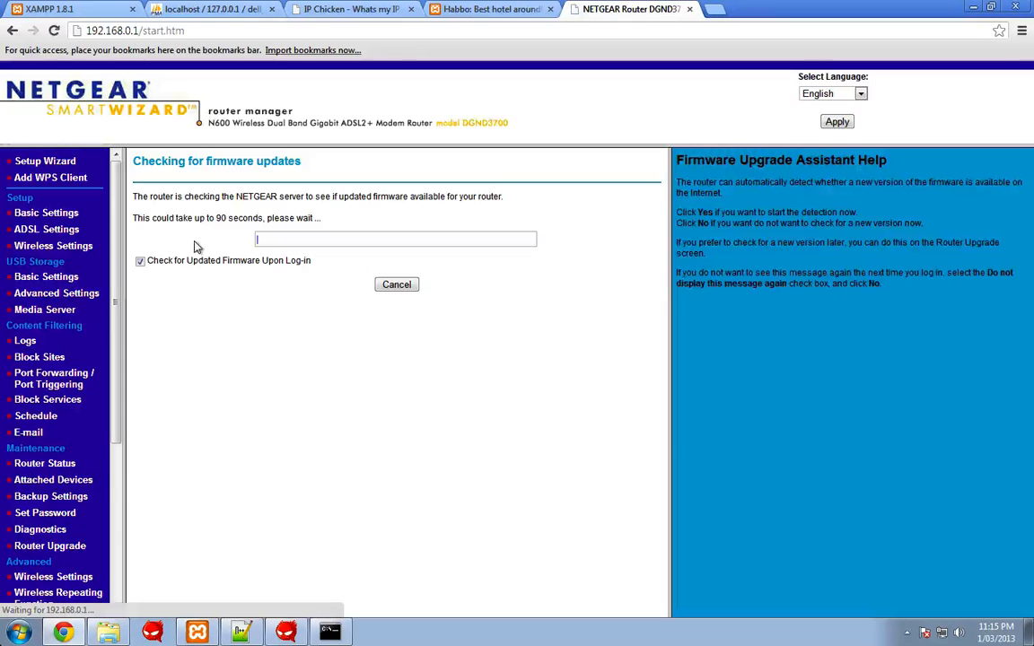
pyautogui.click(42, 381)
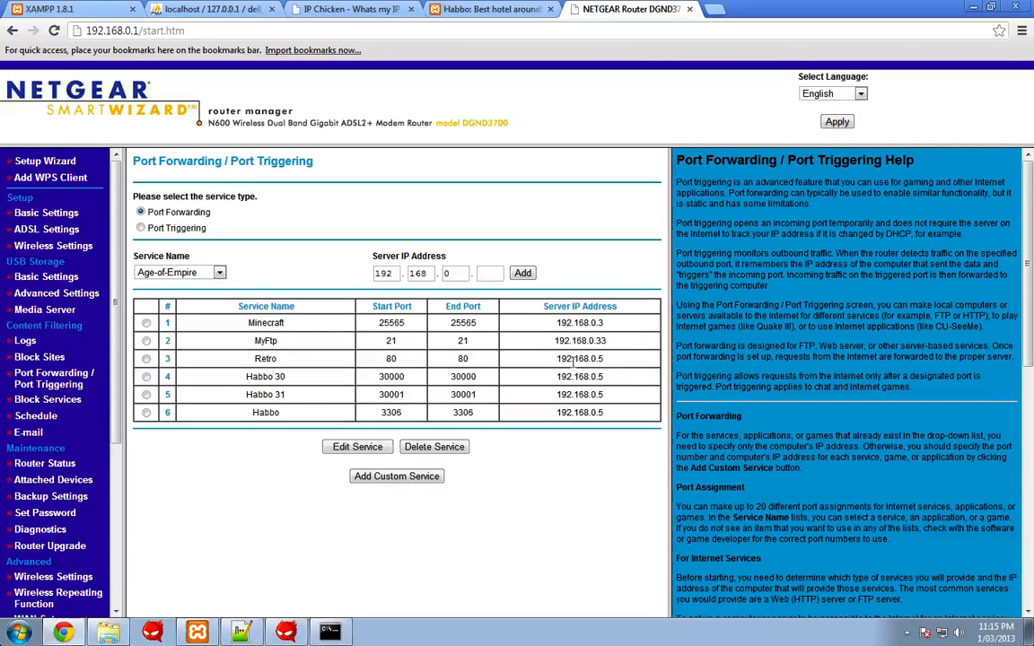
pyautogui.hotkey('alt', 'Tab')
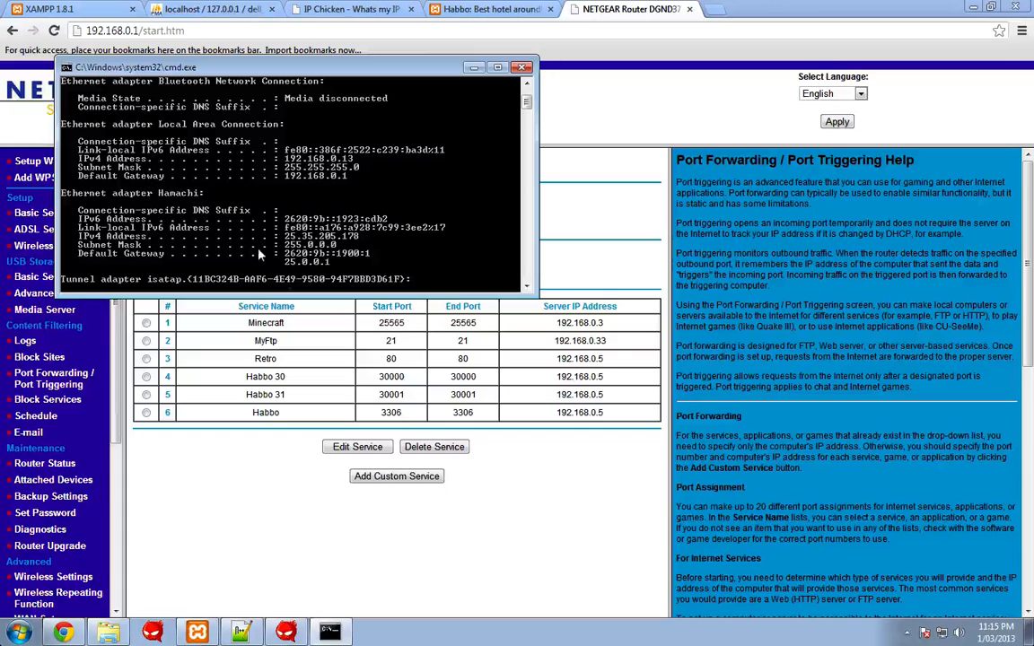
pyautogui.hotkey('alt', 'Tab')
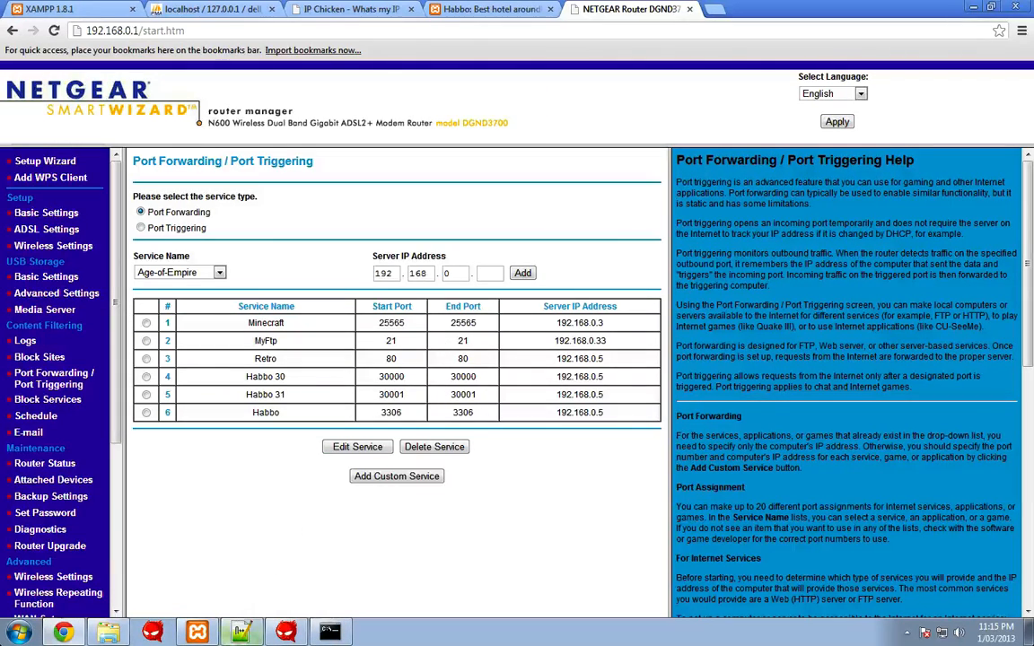
pyautogui.hotkey('alt', 'Tab')
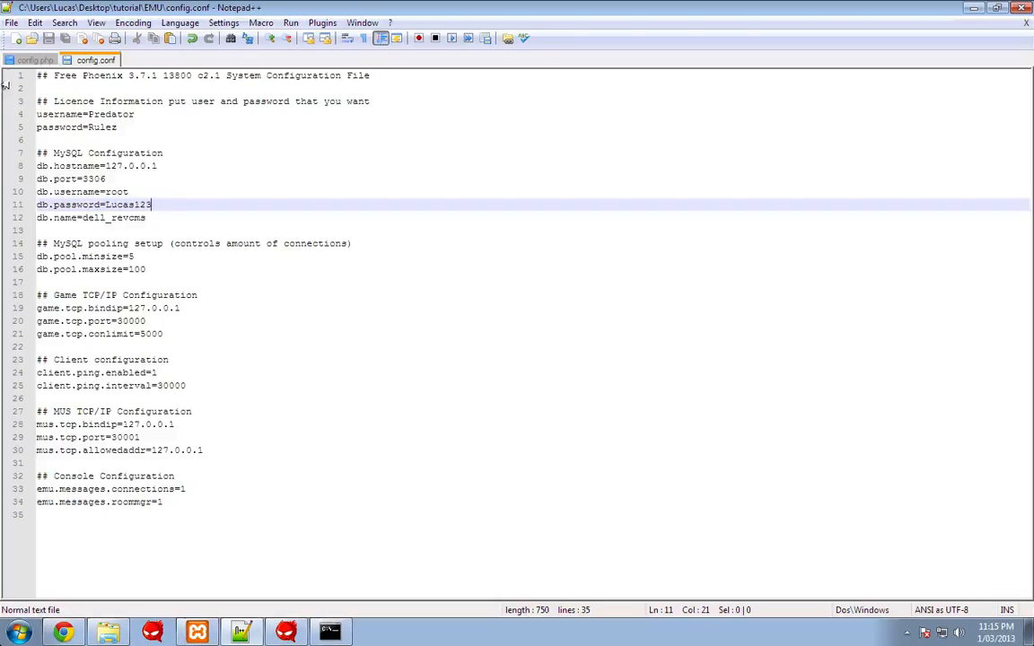
# - Scroll through the hotel settings in config.php, then return to the EMU folder window
pyautogui.click(32, 60)
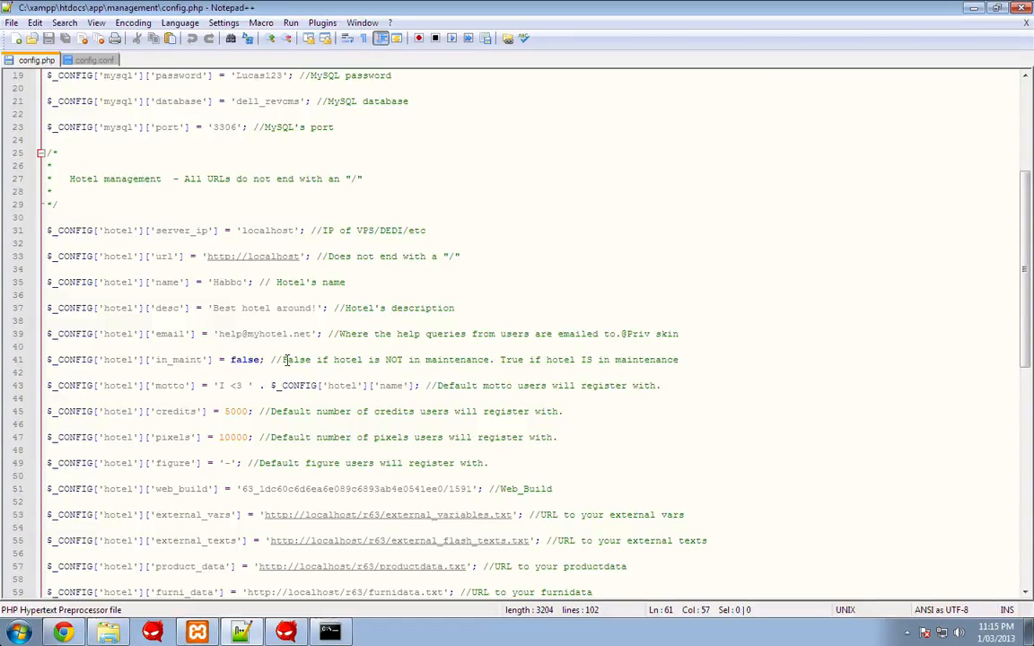
pyautogui.scroll(-6, 291, 395)
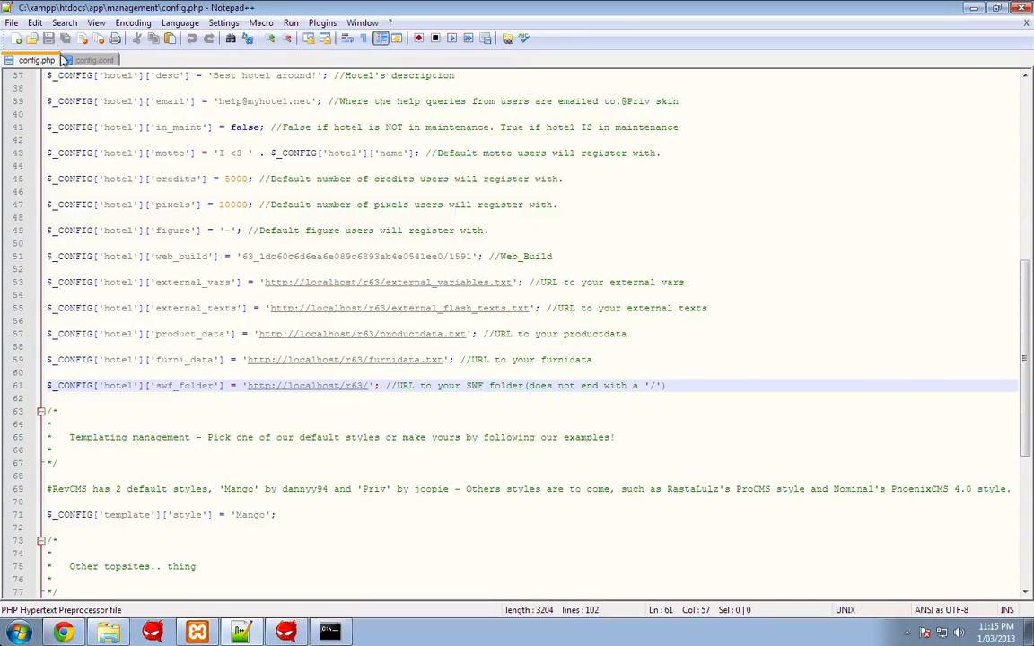
pyautogui.click(94, 638)
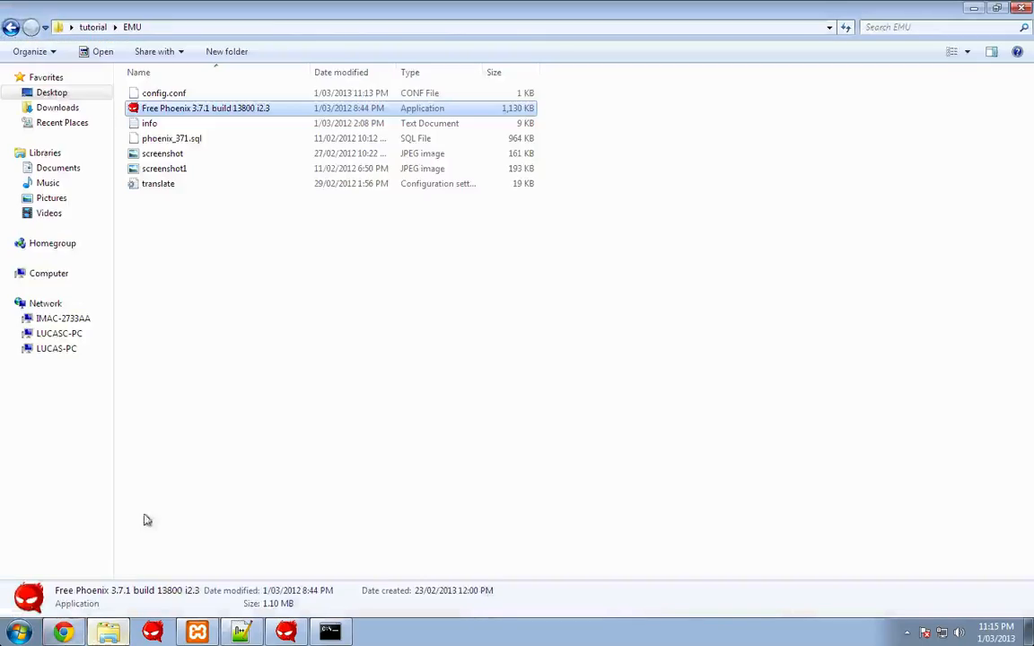
# - Browse to C:\xampp\htdocs\r63 and open external_variables in Notepad++
pyautogui.click(9, 30)
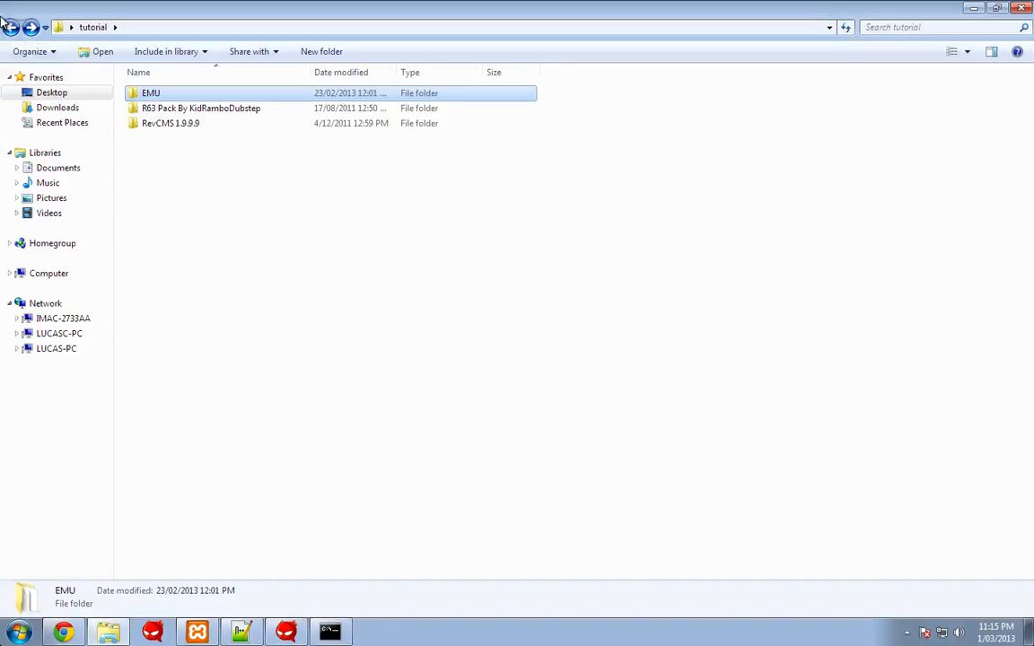
pyautogui.click(31, 275)
pyautogui.doubleClick(225, 124)
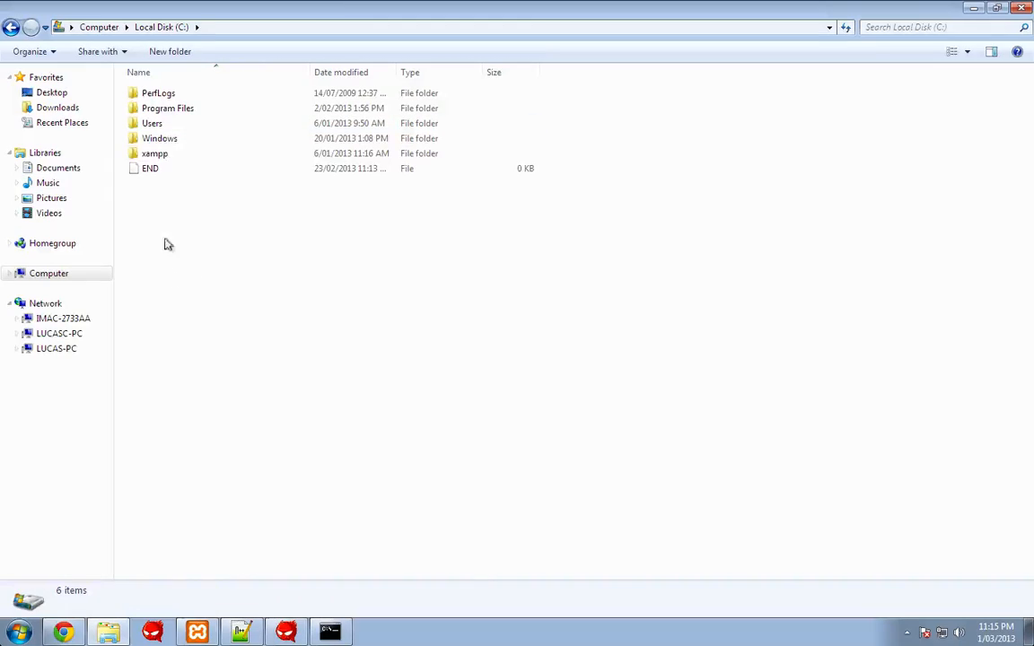
pyautogui.doubleClick(163, 154)
pyautogui.doubleClick(158, 168)
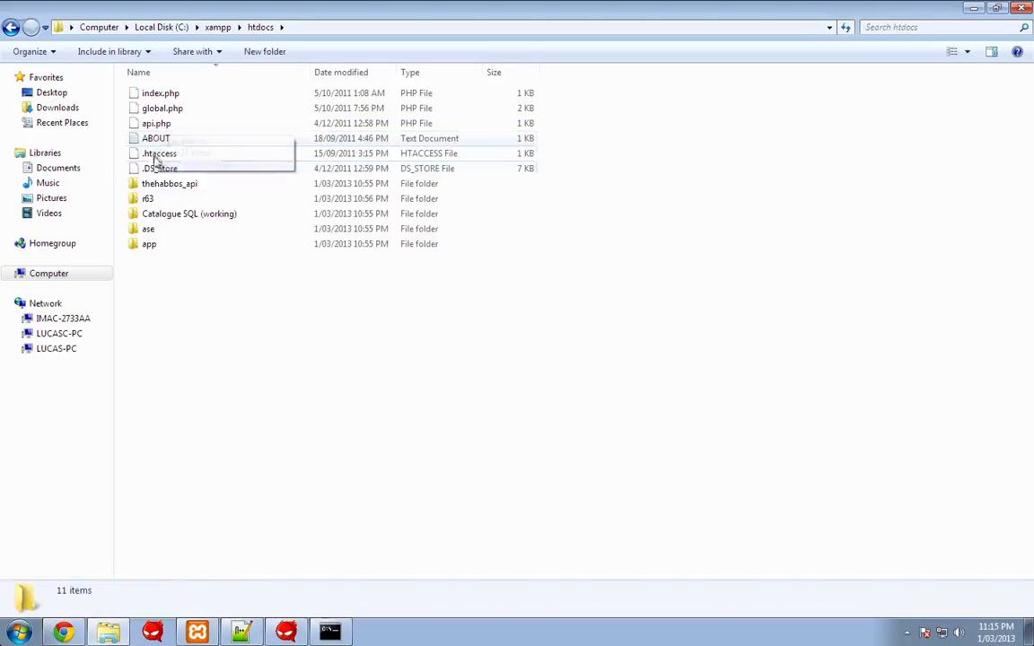
pyautogui.doubleClick(158, 200)
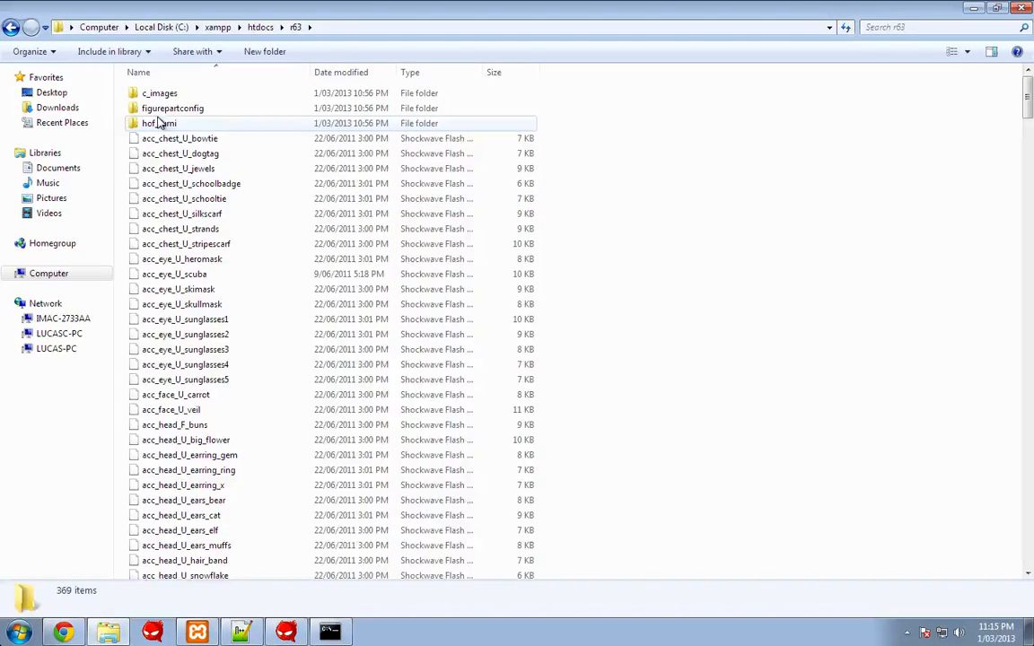
pyautogui.scroll(-17, 161, 151)
pyautogui.scroll(-1, 162, 153)
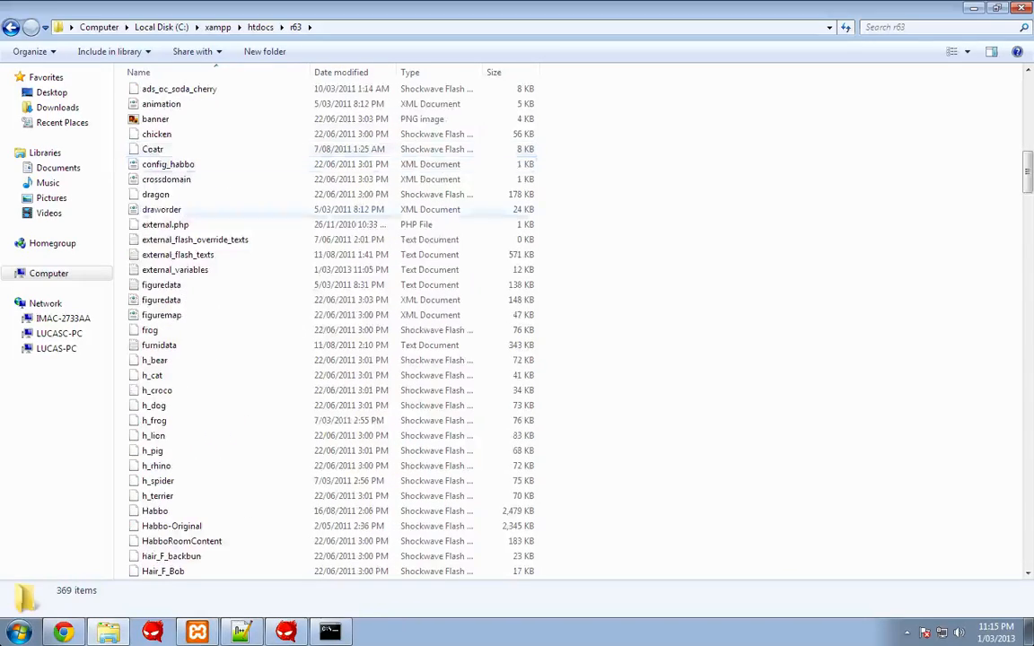
pyautogui.click(201, 271)
pyautogui.rightClick(170, 271)
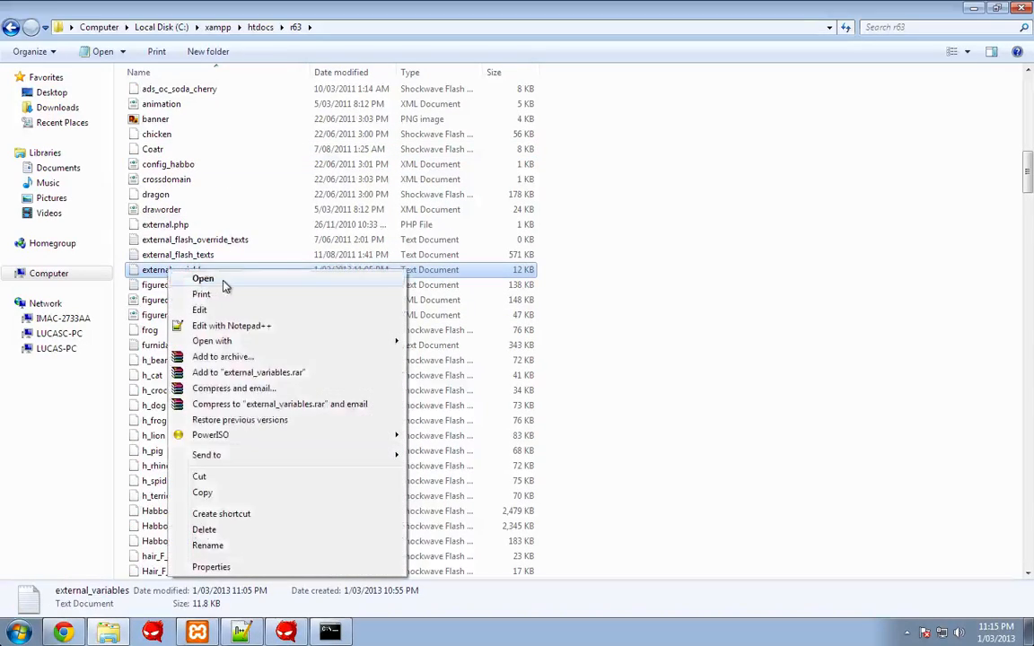
pyautogui.click(231, 326)
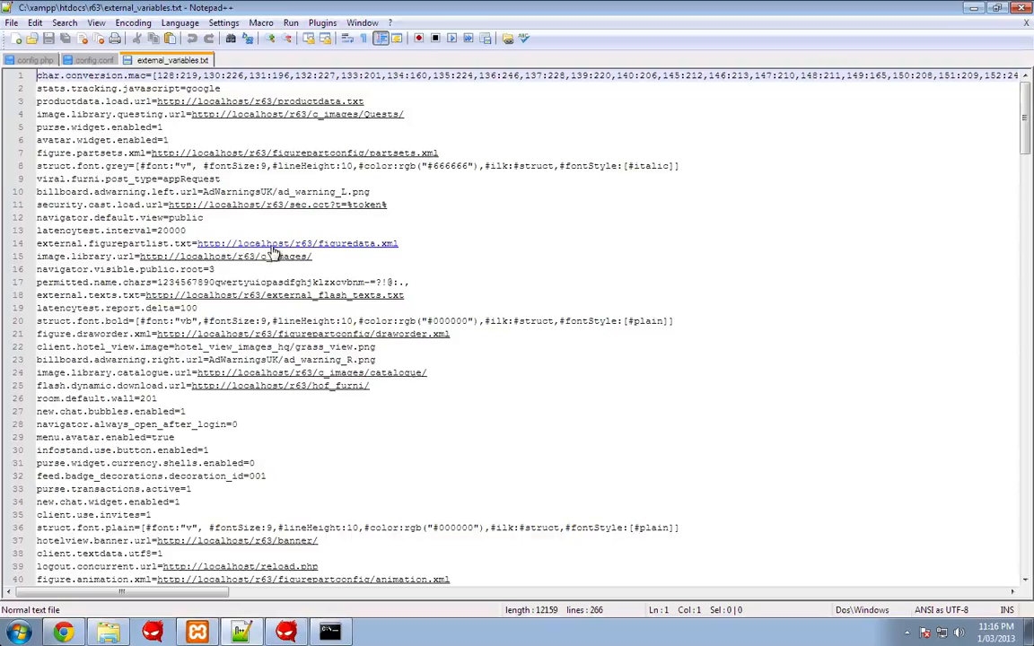
# - Close all files but external_variables.txt, exit Notepad++, and close Chrome's NETGEAR router tab
pyautogui.scroll(-14, 326, 263)
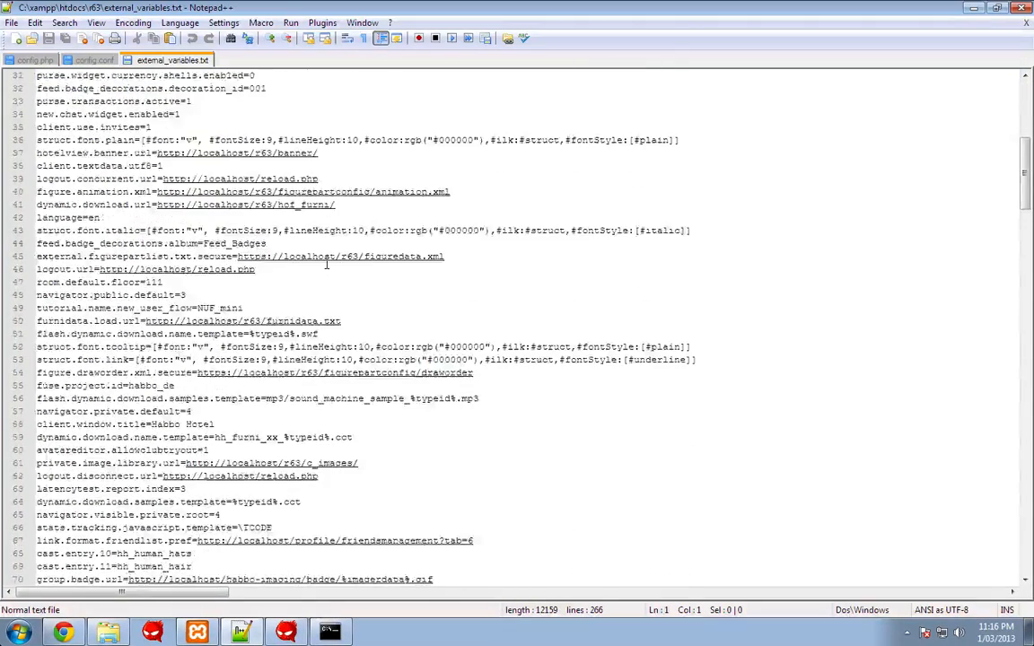
pyautogui.rightClick(166, 69)
pyautogui.click(183, 86)
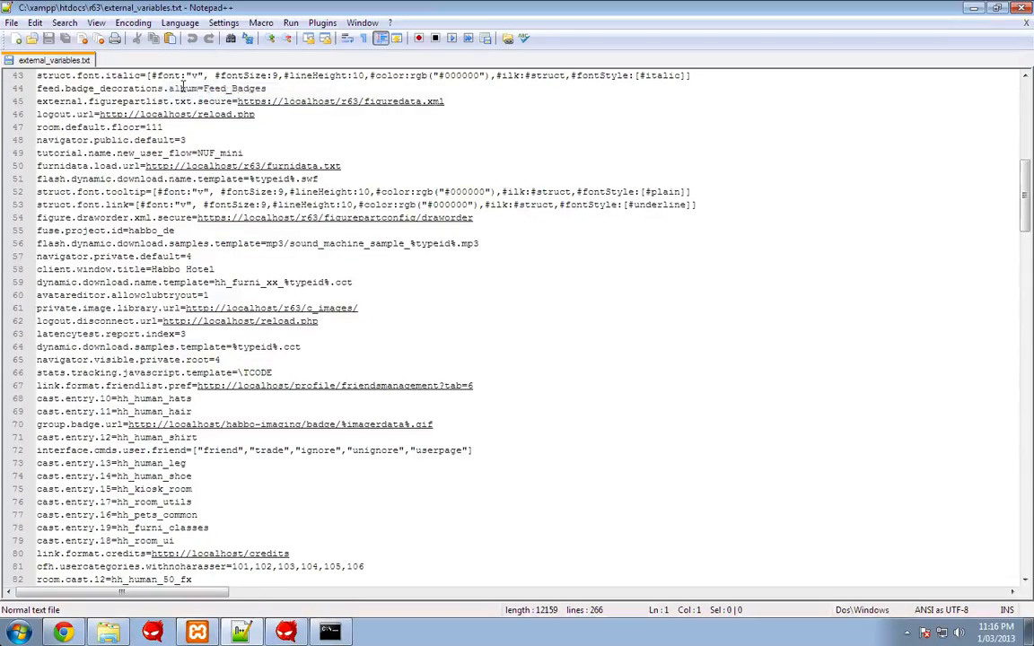
pyautogui.hotkey('alt', 'F4')
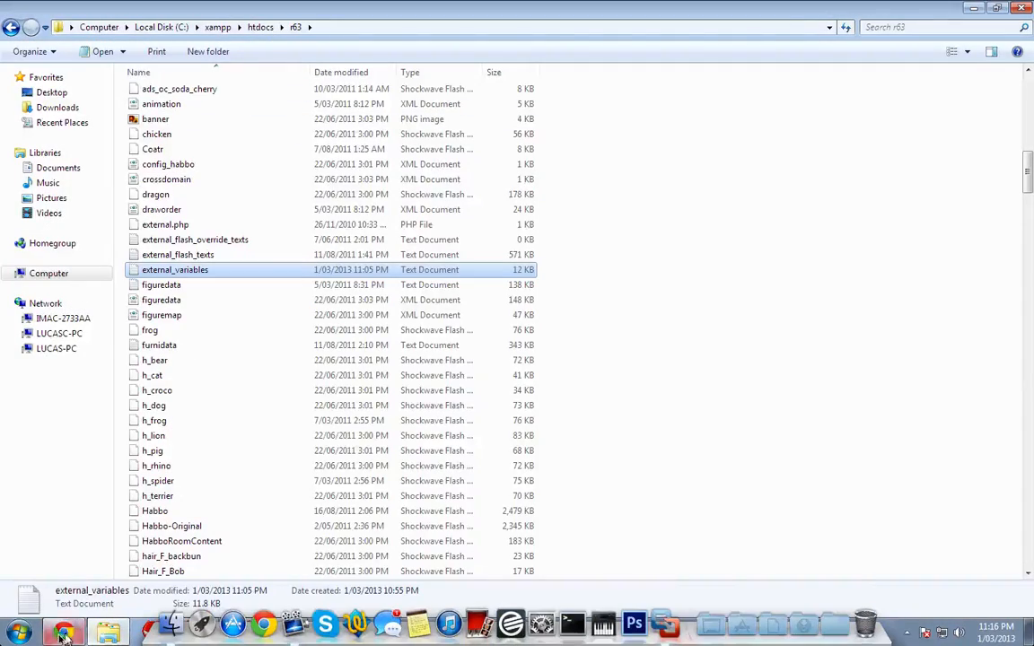
pyautogui.click(65, 634)
pyautogui.click(492, 9)
pyautogui.click(688, 9)
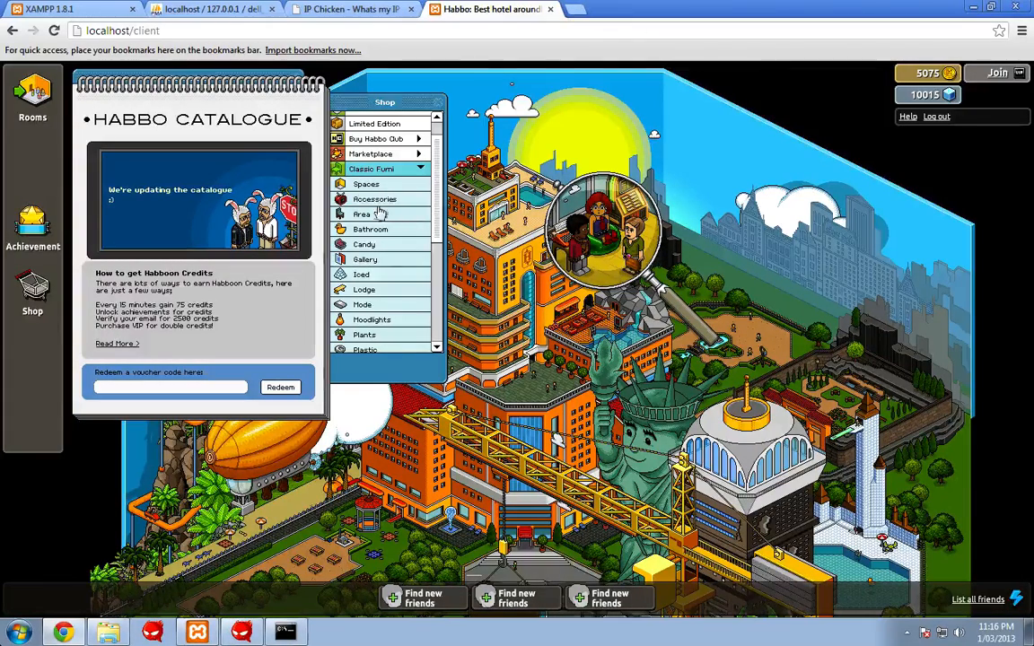
# - Create a room named 'Yp' from the Navigator and walk the avatar onto its floor
pyautogui.click(18, 97)
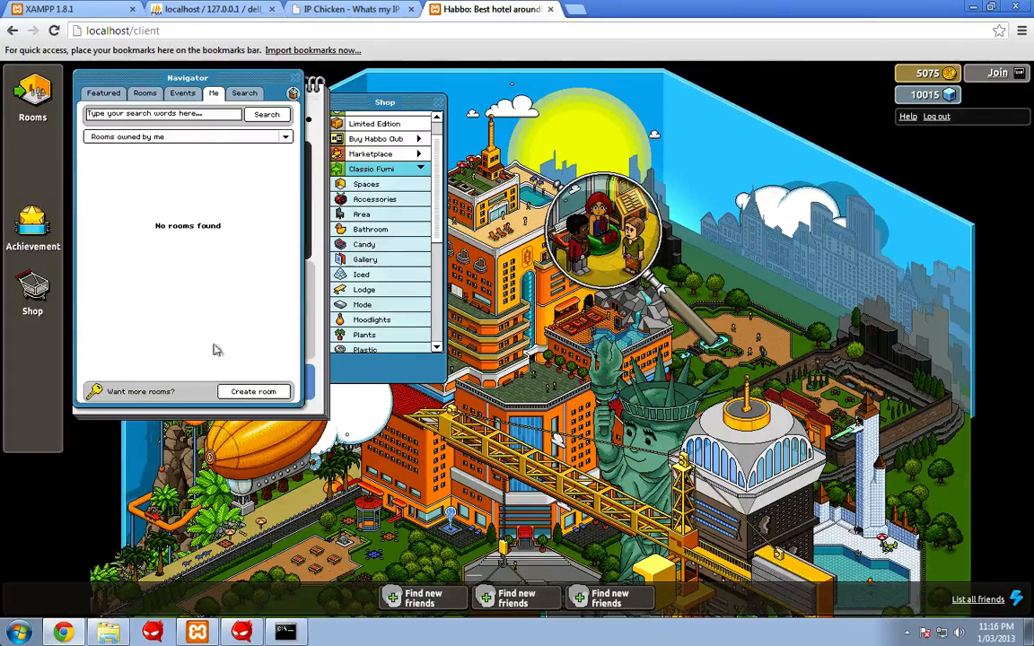
pyautogui.click(260, 392)
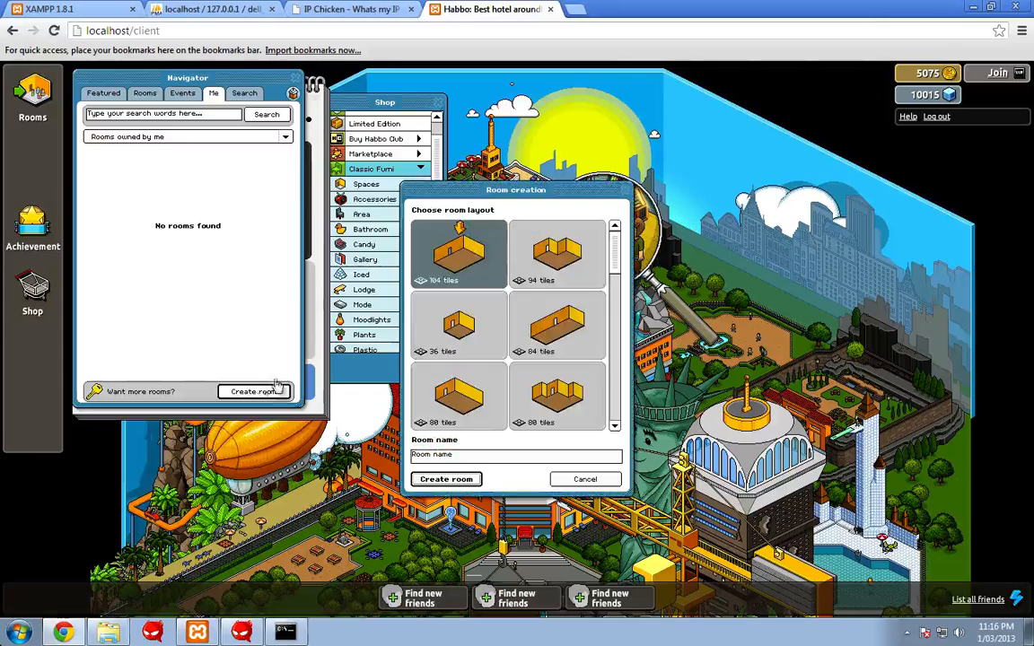
pyautogui.click(455, 457)
pyautogui.write('Yp')
pyautogui.click(435, 480)
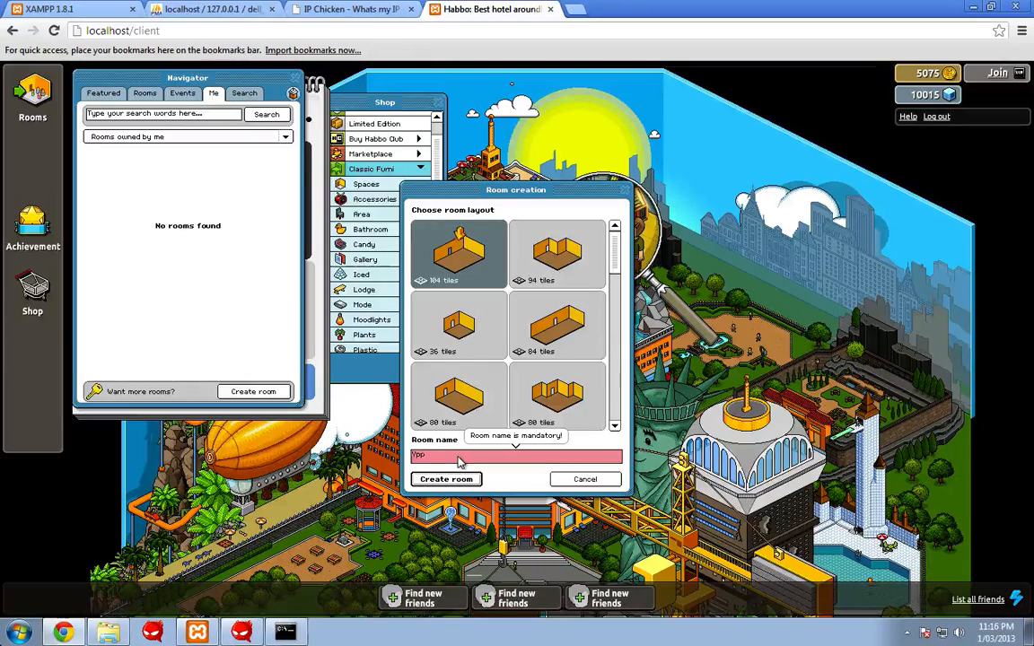
pyautogui.click(447, 478)
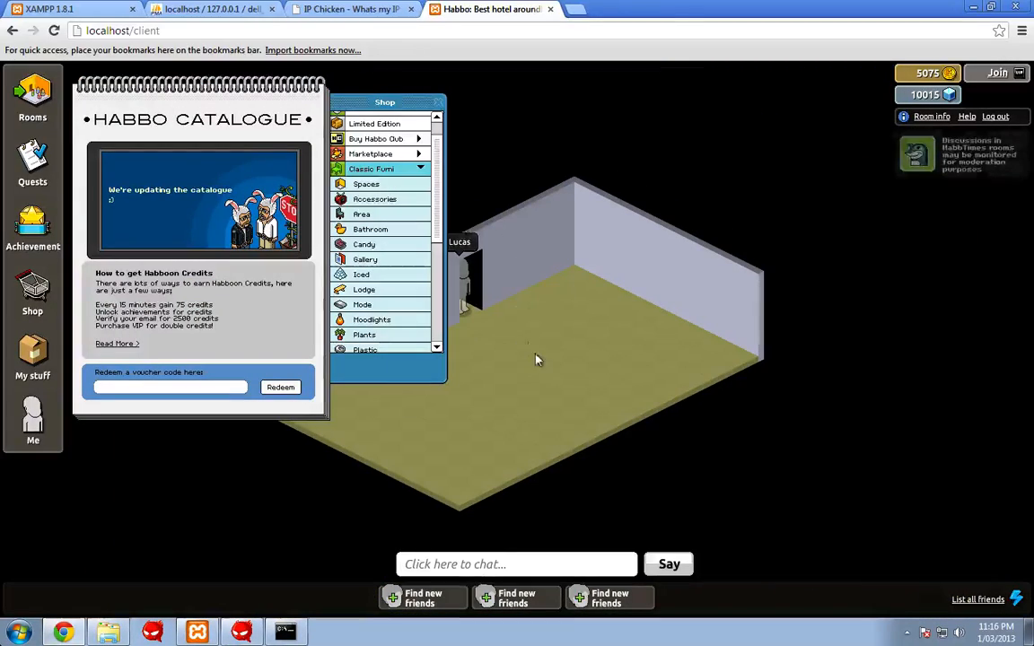
pyautogui.click(504, 361)
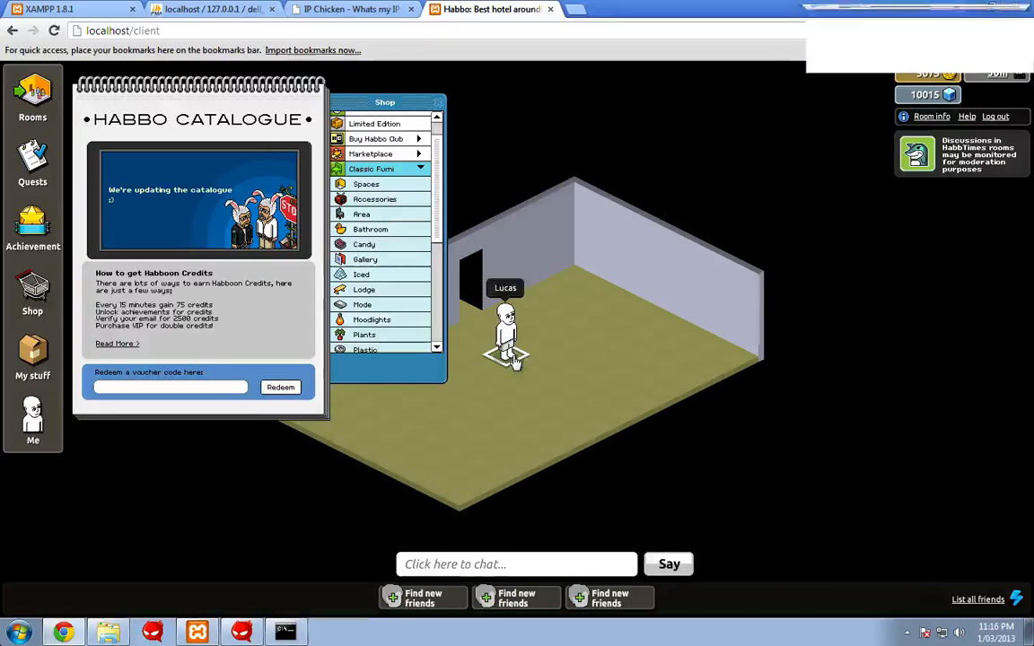
# - Open the avatar's action menu and choose Change Looks
pyautogui.click(513, 358)
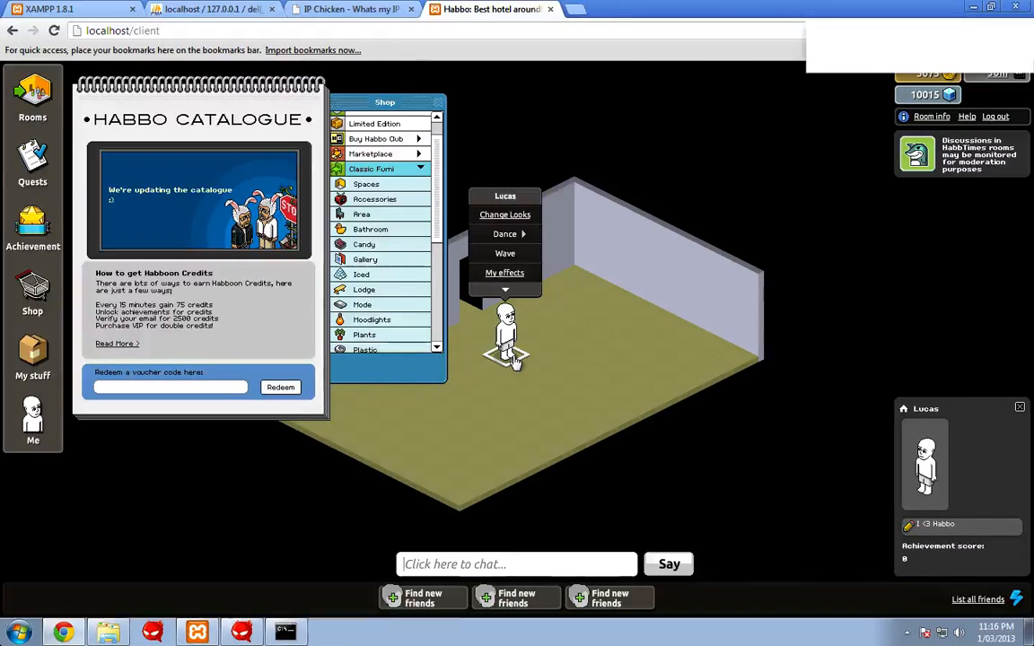
pyautogui.click(511, 352)
pyautogui.click(506, 337)
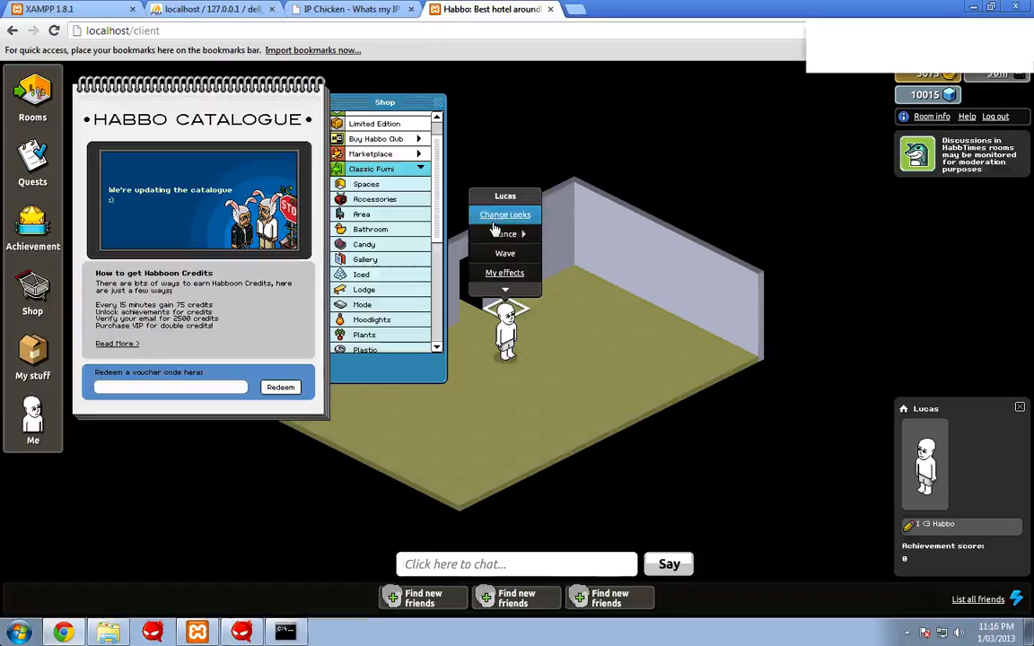
pyautogui.click(499, 217)
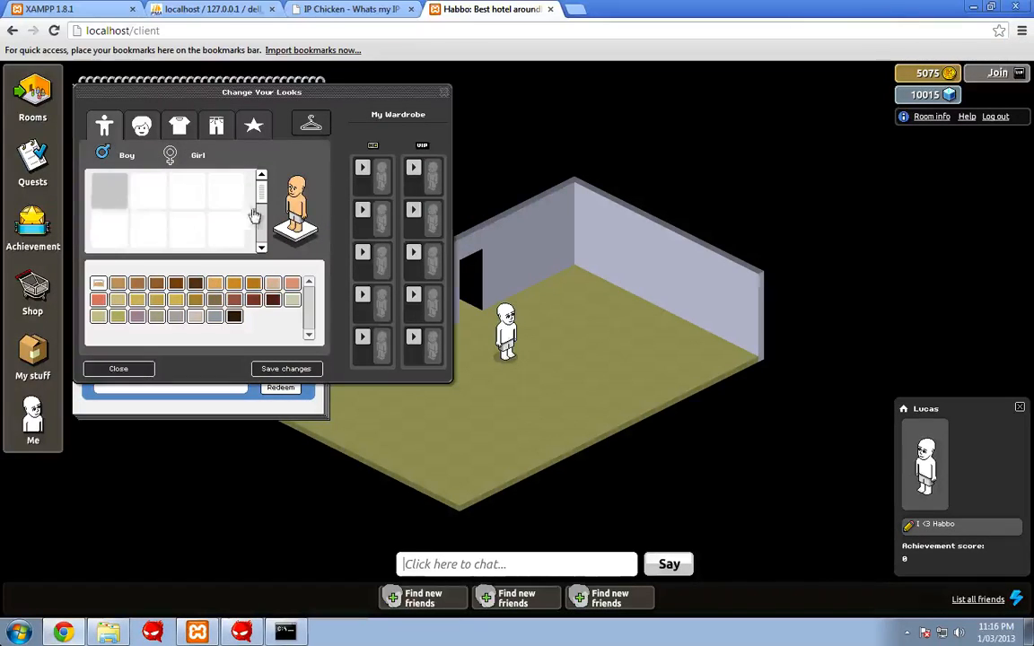
# - Choose the first VIP trousers item and save the avatar's new look
pyautogui.click(142, 127)
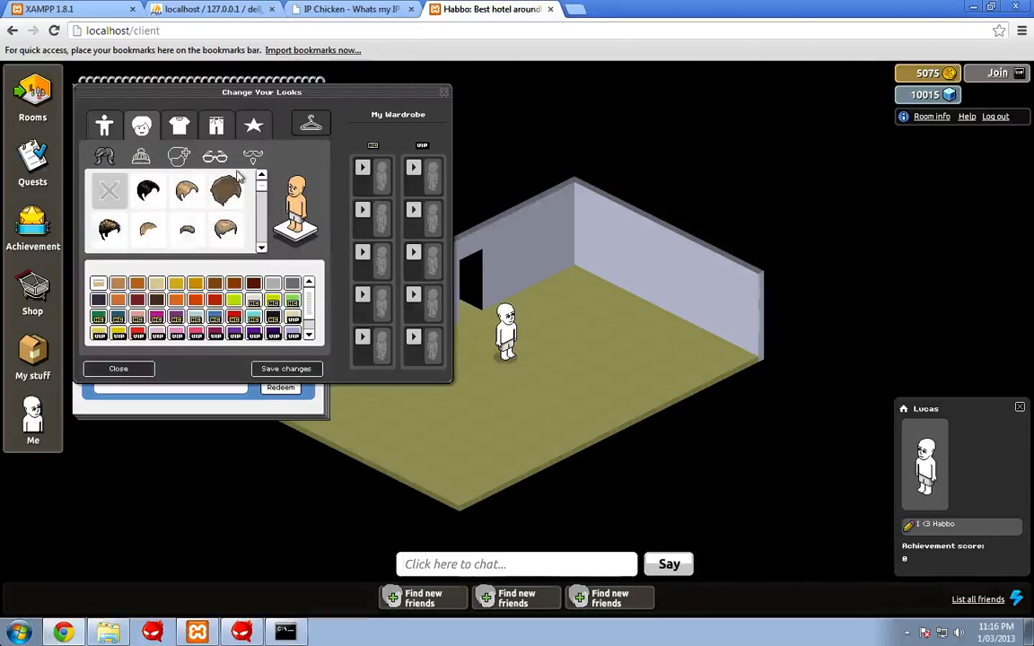
pyautogui.click(181, 132)
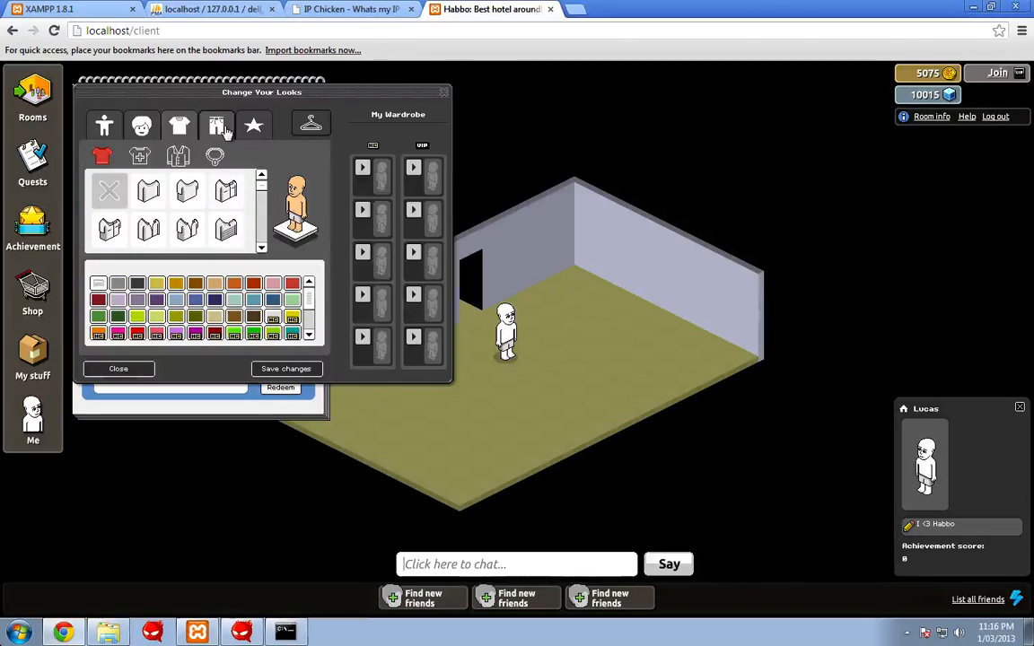
pyautogui.click(217, 127)
pyautogui.moveTo(264, 204); pyautogui.dragTo(251, 249)
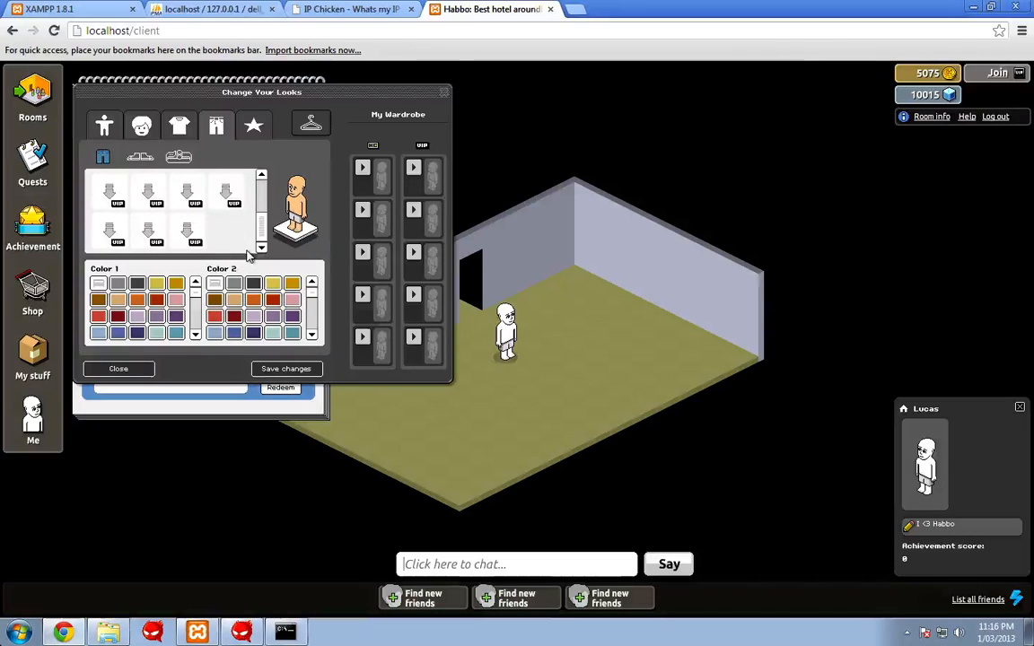
pyautogui.click(184, 229)
pyautogui.click(151, 230)
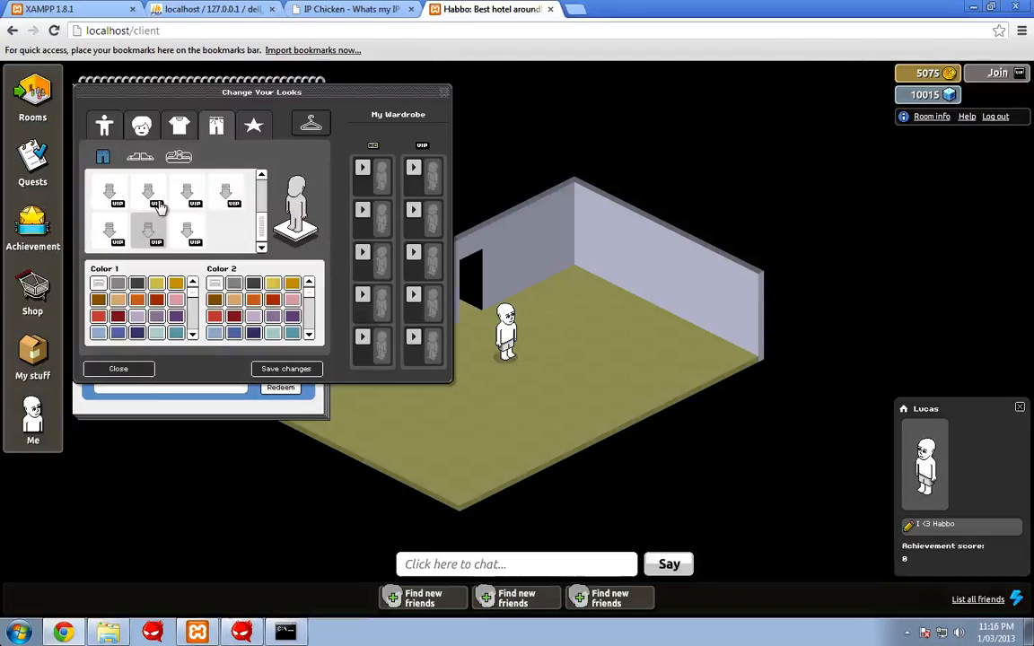
pyautogui.click(157, 207)
pyautogui.click(108, 192)
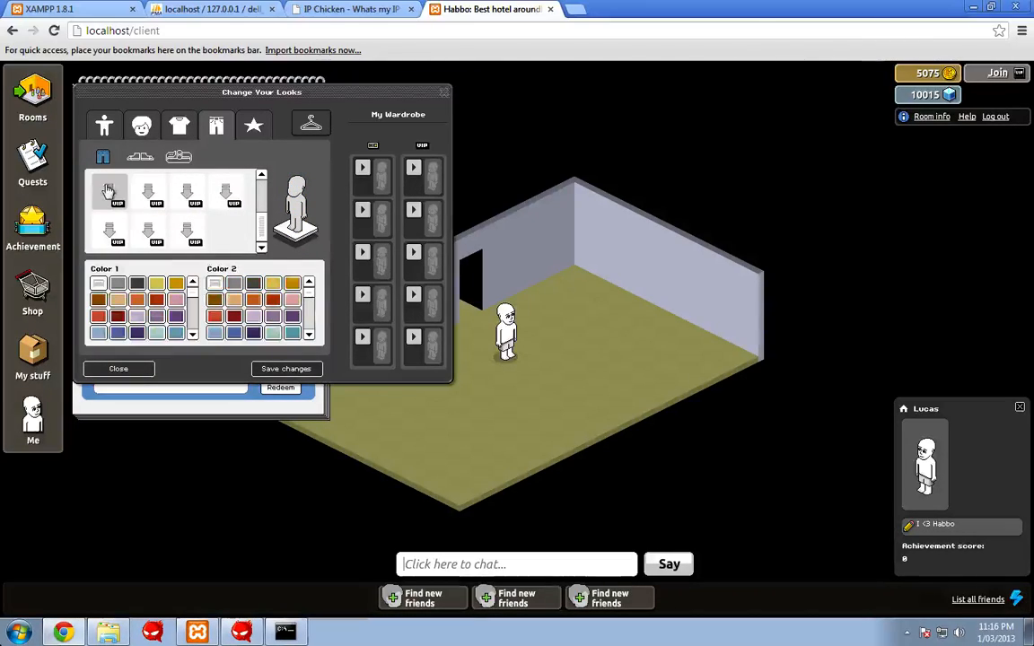
pyautogui.click(289, 370)
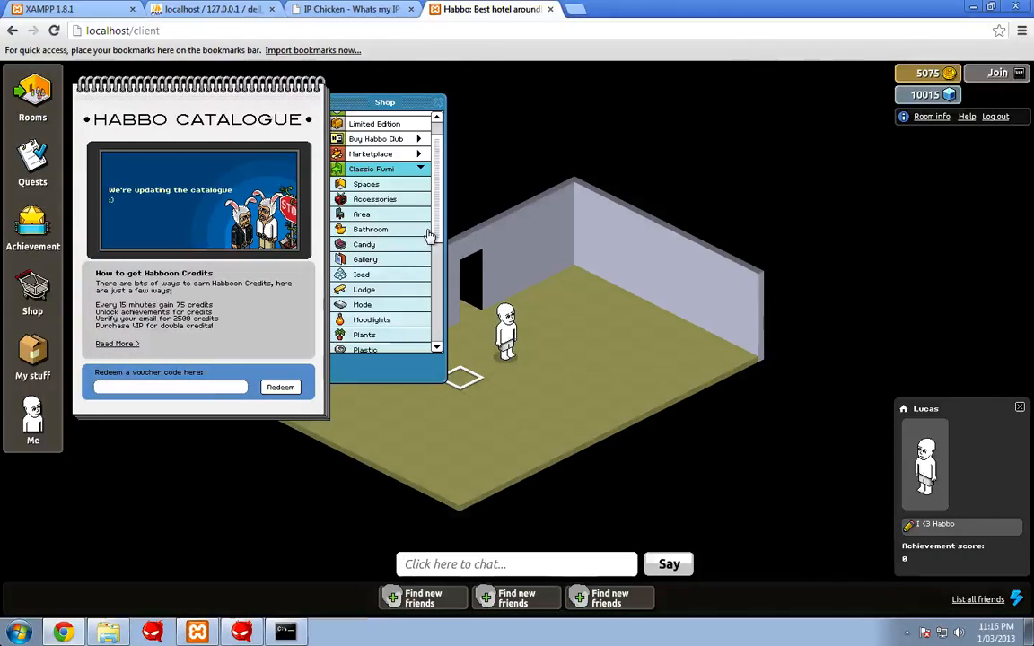
pyautogui.moveTo(436, 262); pyautogui.dragTo(438, 356)
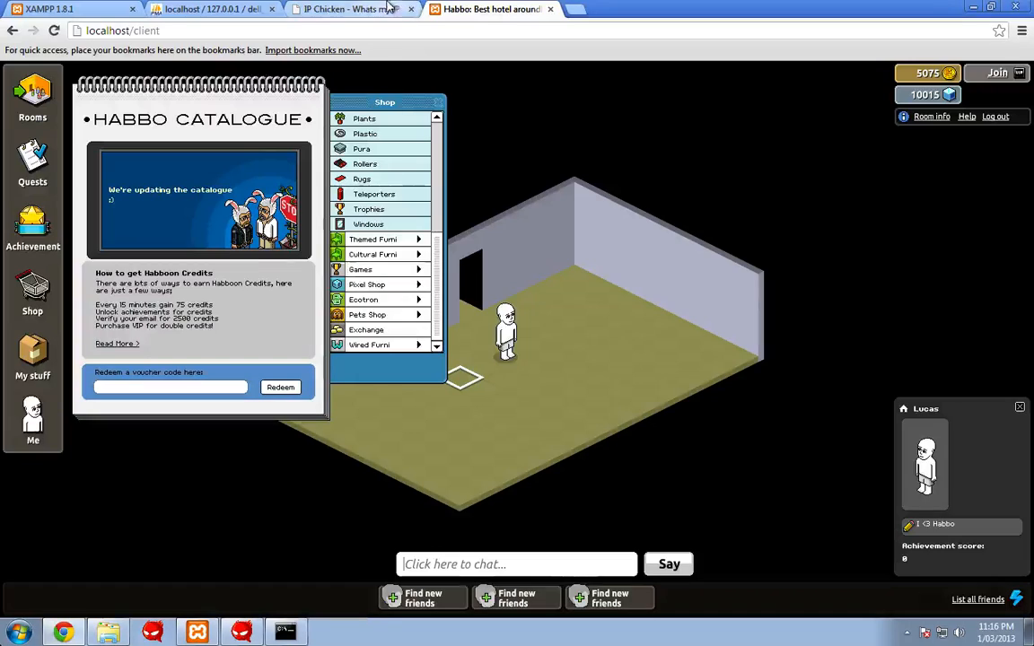
# - Browse the rows of the users table in phpMyAdmin, scrolling across its columns
pyautogui.click(249, 9)
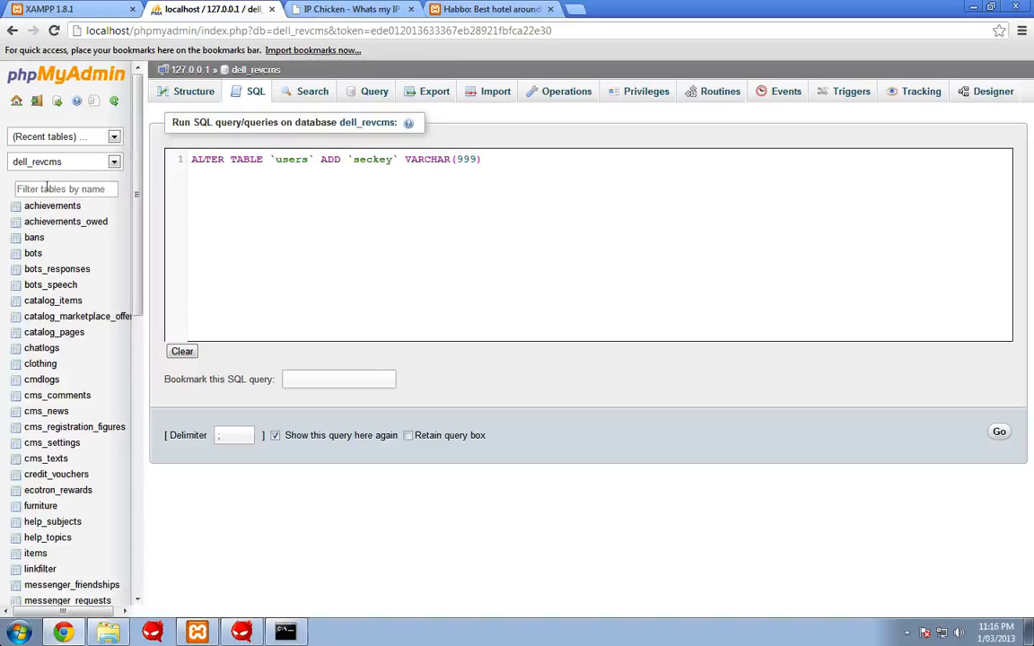
pyautogui.scroll(-6, 32, 319)
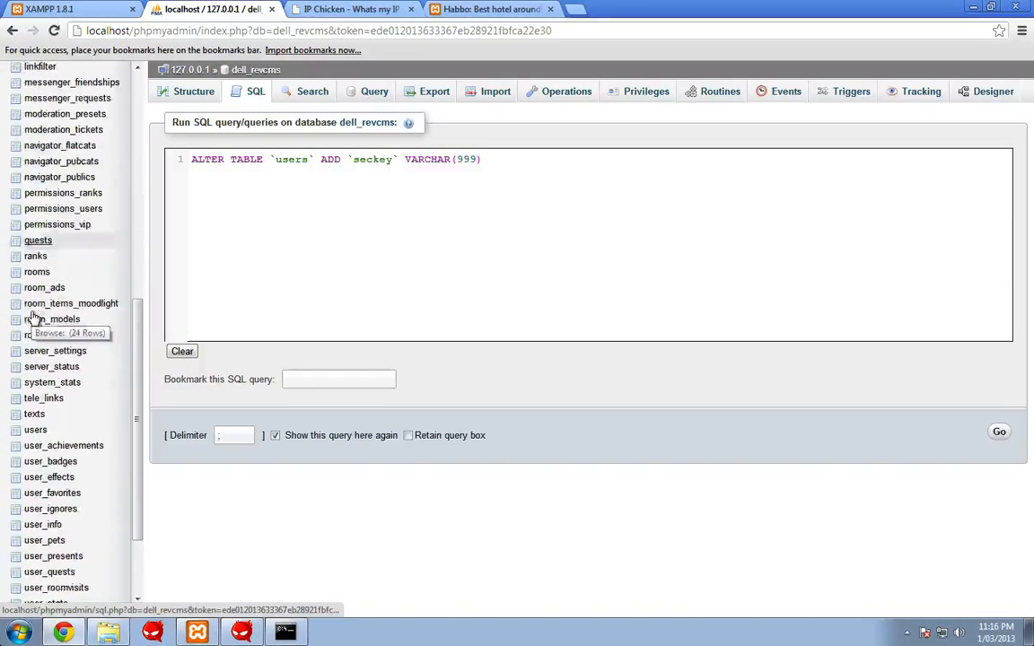
pyautogui.click(35, 431)
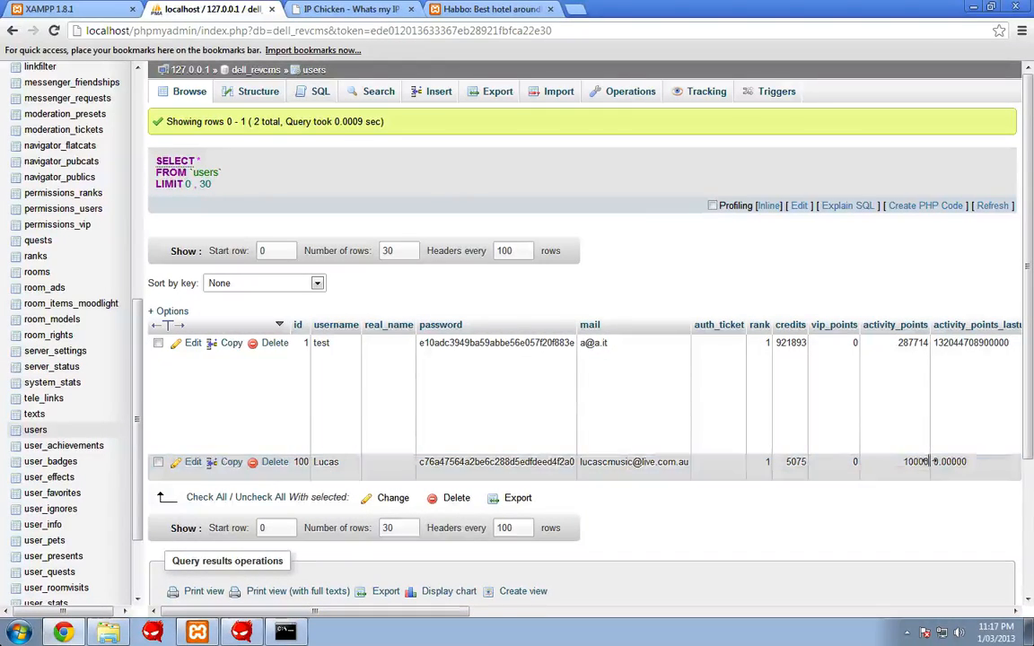
pyautogui.hscroll(5, 924, 460)
pyautogui.hscroll(8, 931, 463)
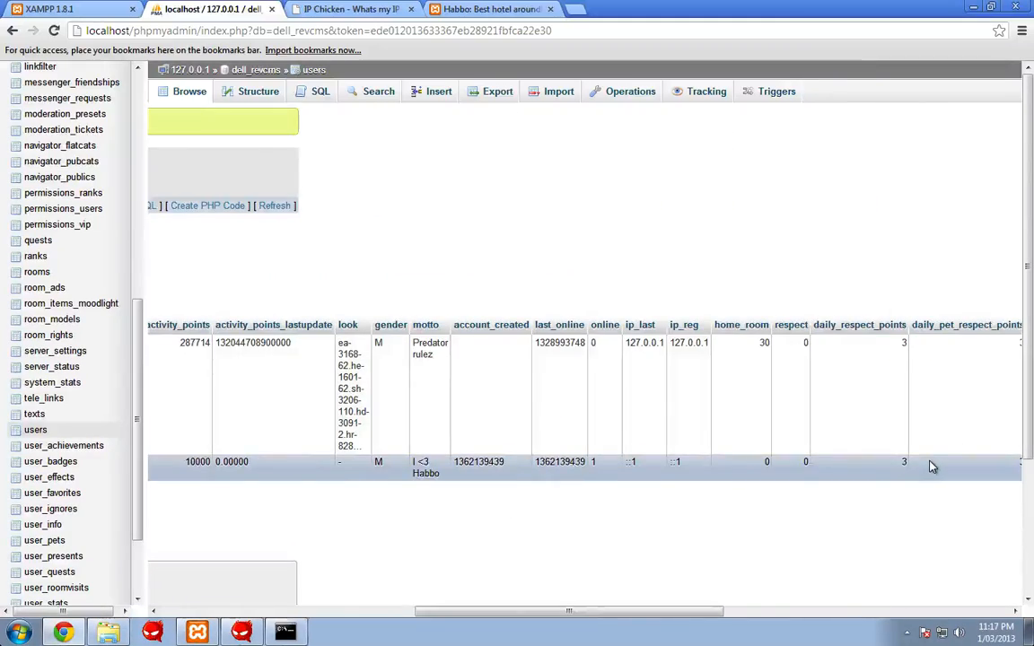
pyautogui.hscroll(5, 931, 465)
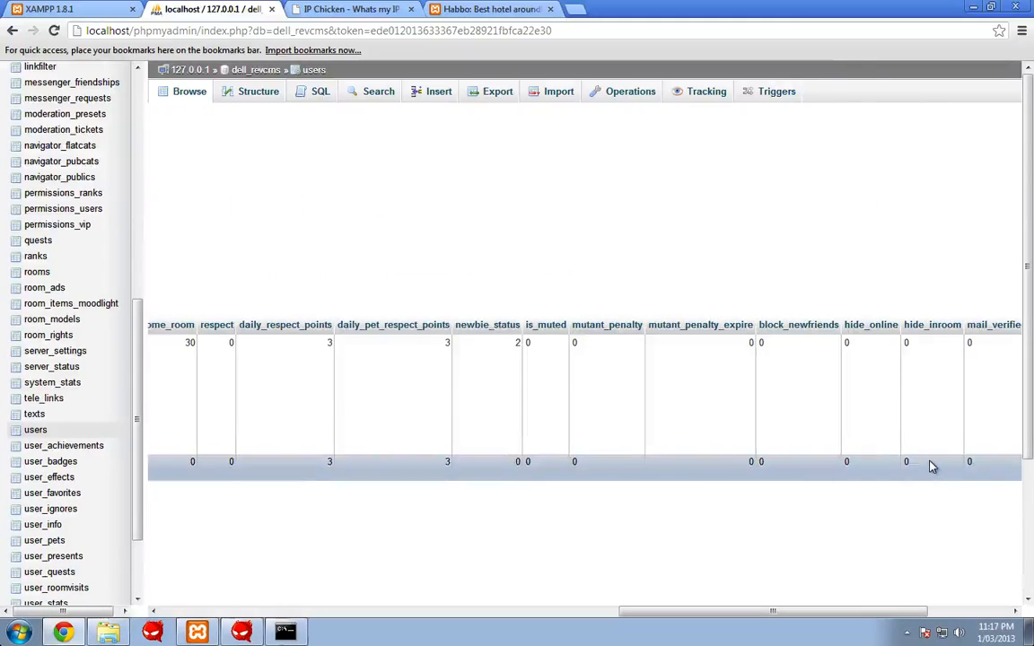
pyautogui.hscroll(5, 683, 472)
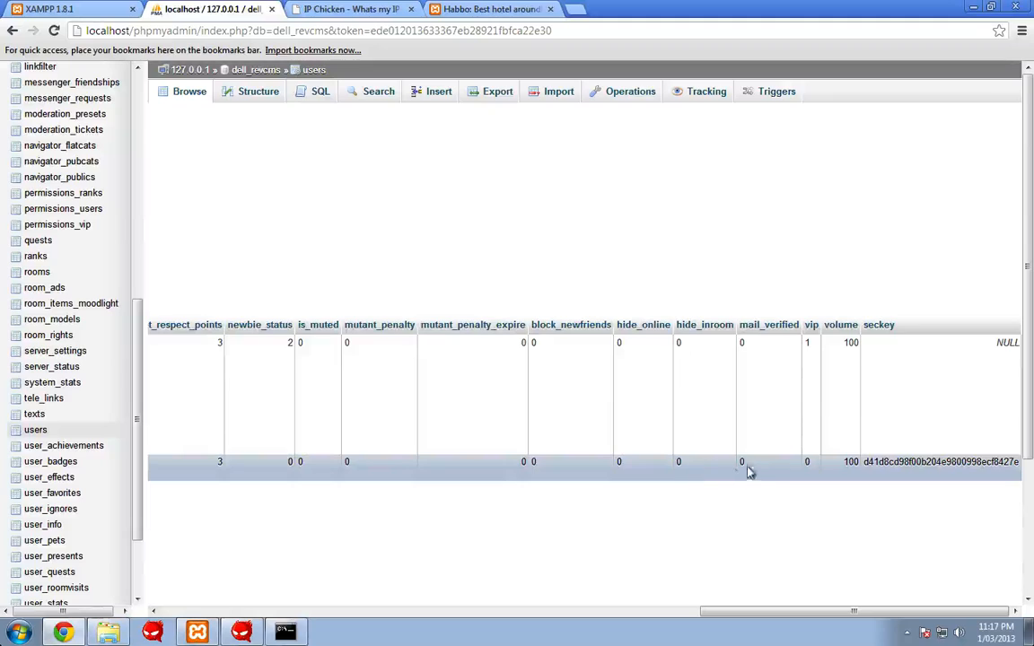
pyautogui.hscroll(-10, 732, 468)
pyautogui.hscroll(-5, 768, 475)
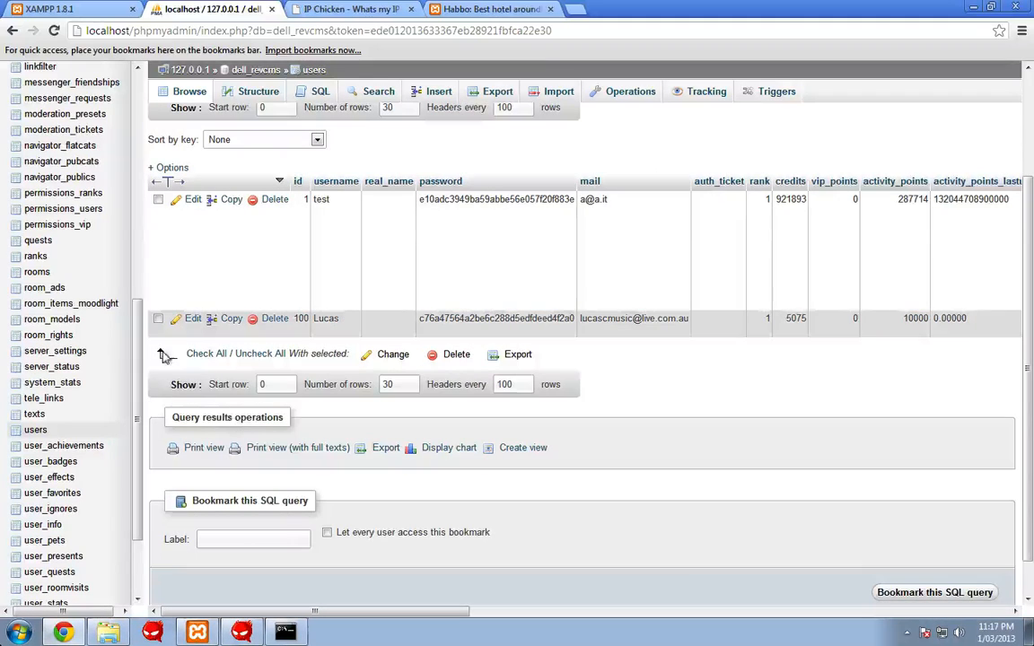
# - Change user id 100's rank from 1 to 7 and save the row
pyautogui.click(192, 325)
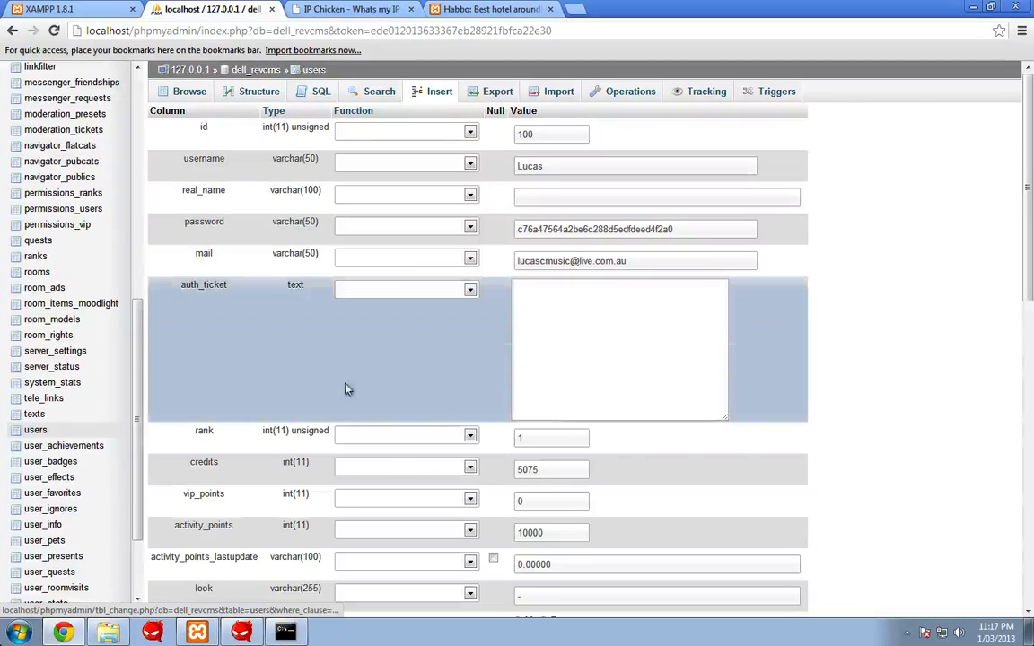
pyautogui.click(542, 438)
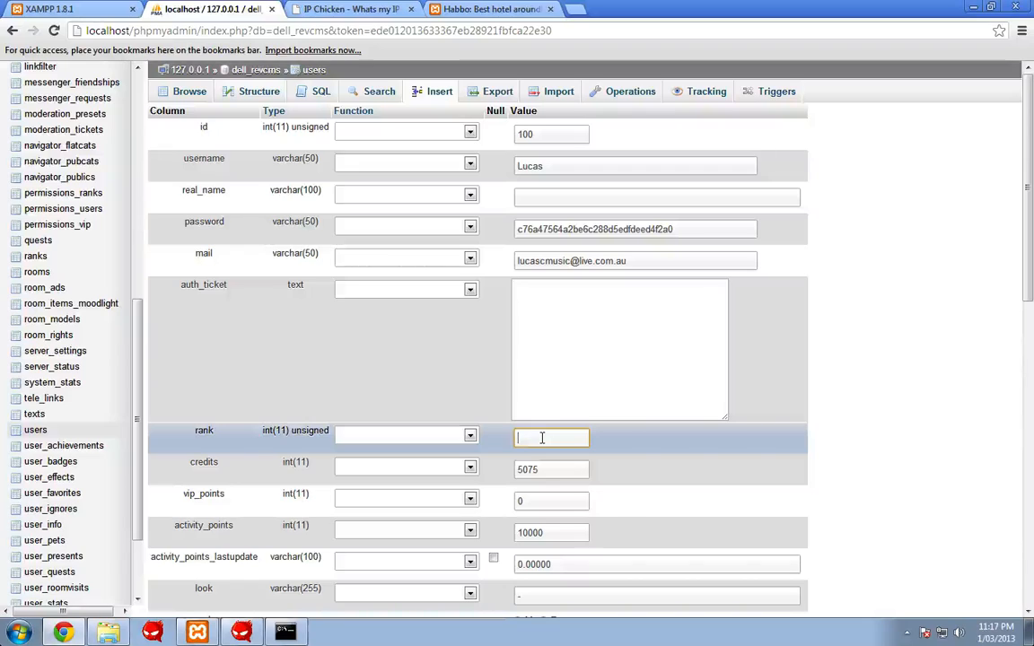
pyautogui.scroll(-10, 542, 438)
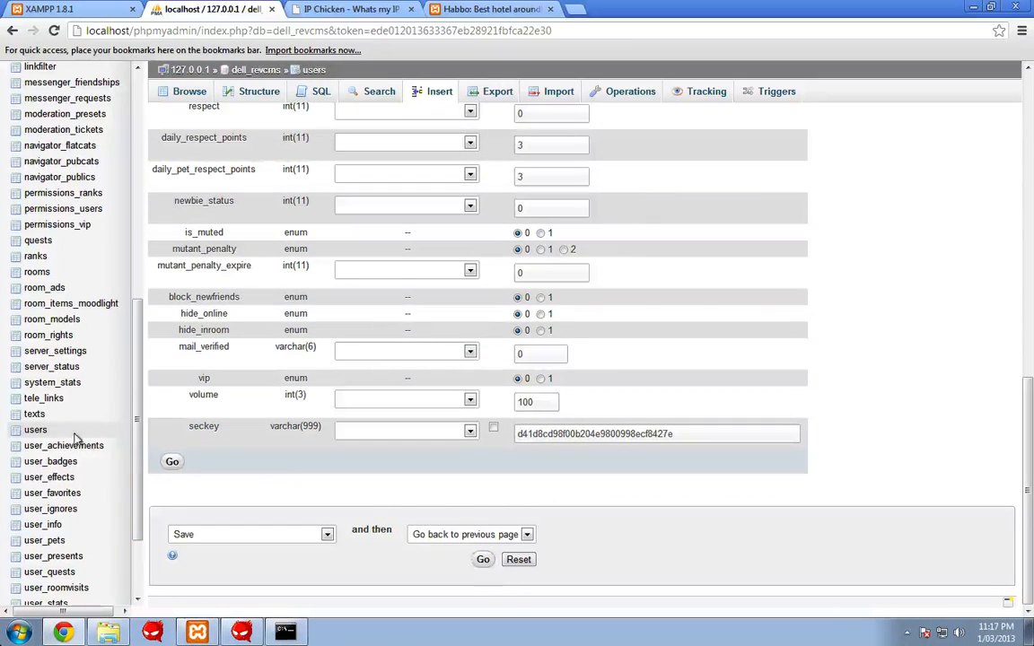
pyautogui.click(171, 462)
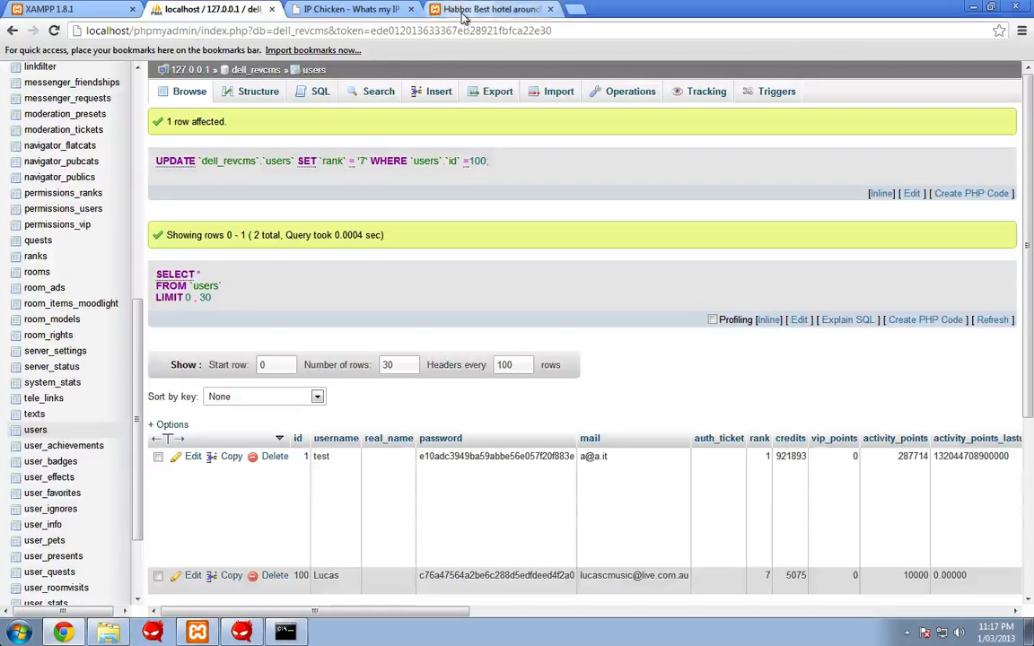
pyautogui.click(489, 9)
# - Log out of the hotel and reload the client at localhost/client without the .php
pyautogui.click(996, 119)
pyautogui.click(843, 109)
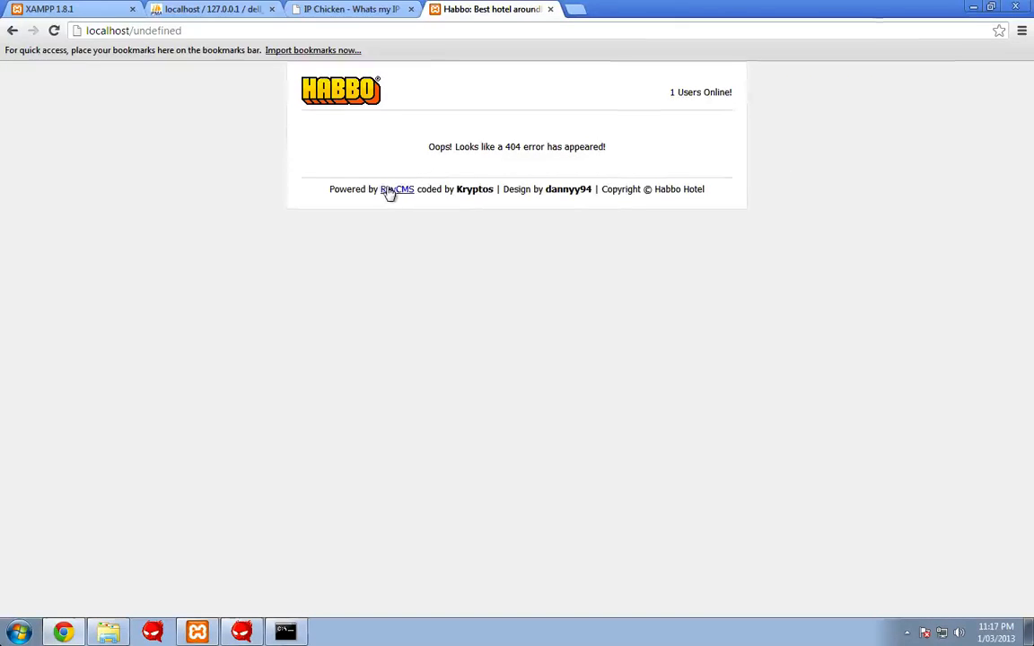
pyautogui.click(363, 104)
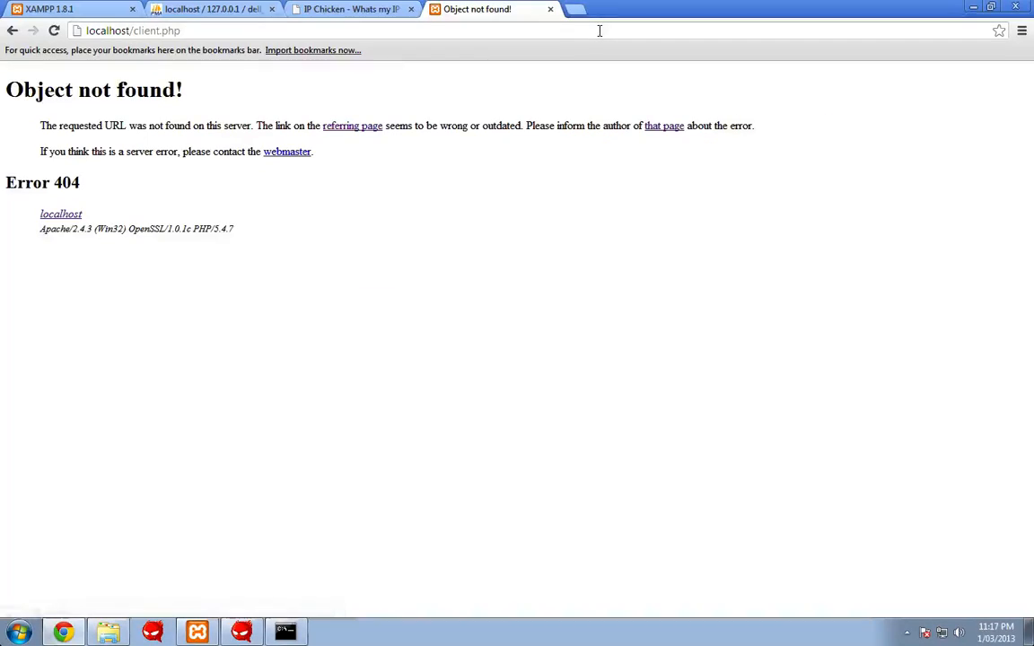
pyautogui.press('BackSpace')
pyautogui.press('Return')
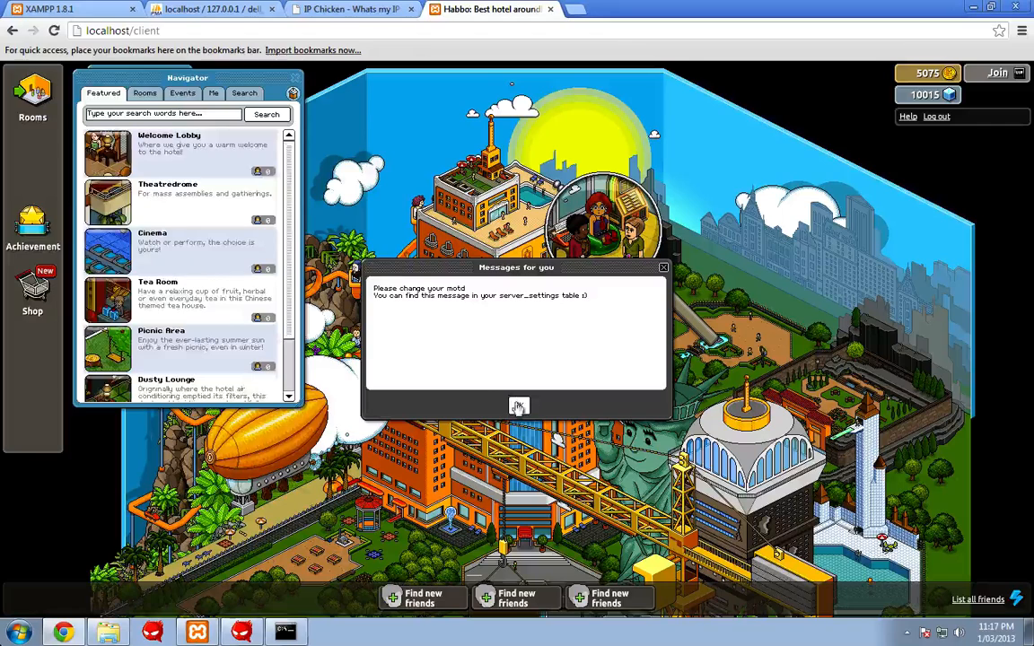
# - Dismiss the messages notice and enter your own room from the Navigator's Me list
pyautogui.click(519, 405)
pyautogui.click(183, 95)
pyautogui.click(152, 97)
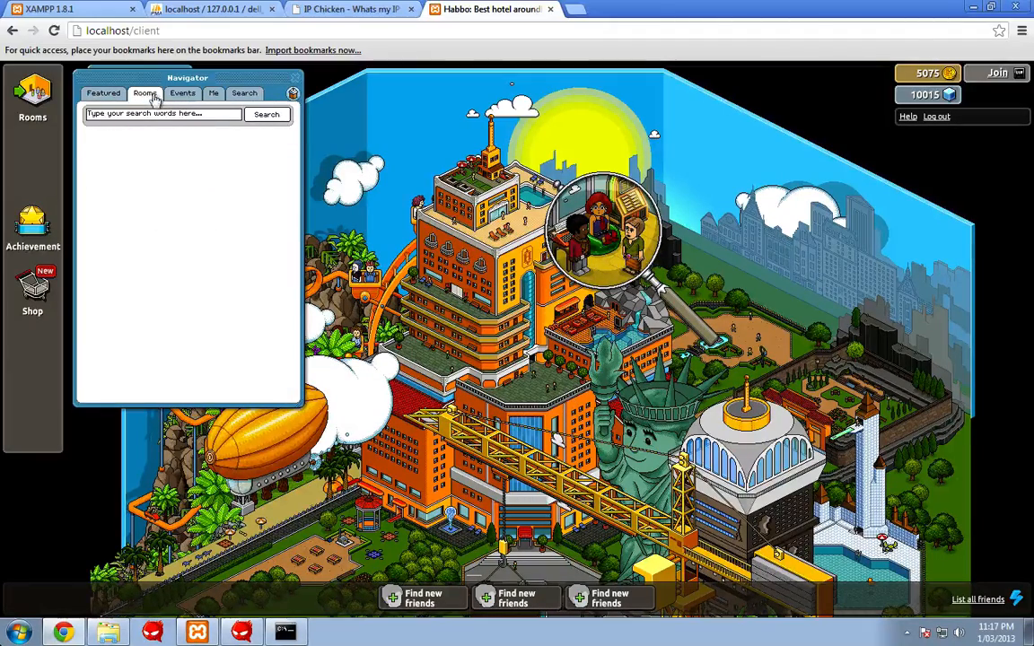
pyautogui.click(208, 96)
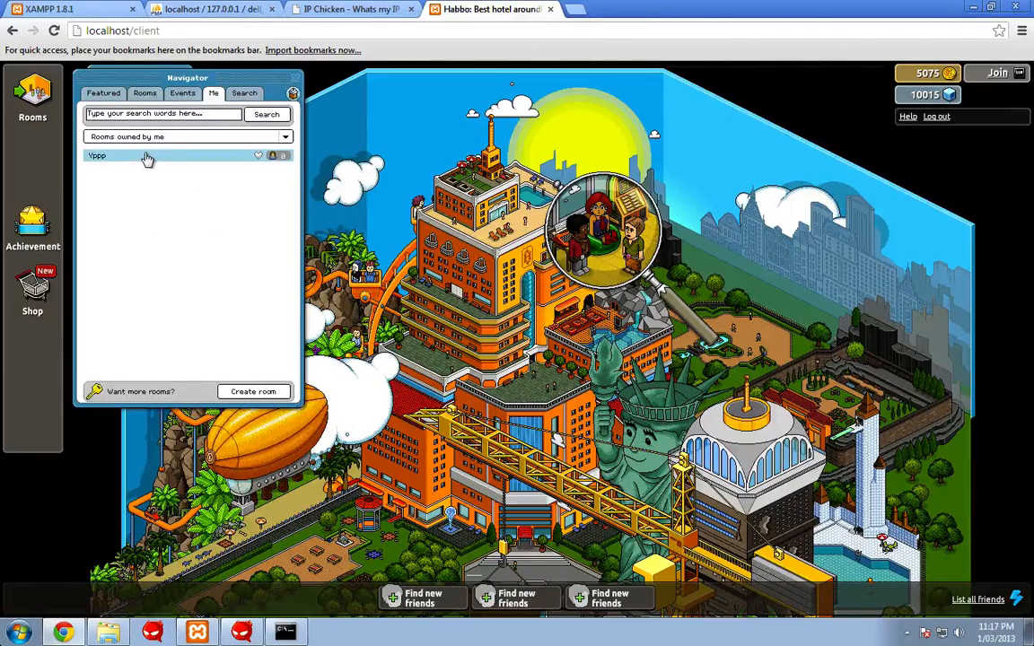
pyautogui.click(148, 157)
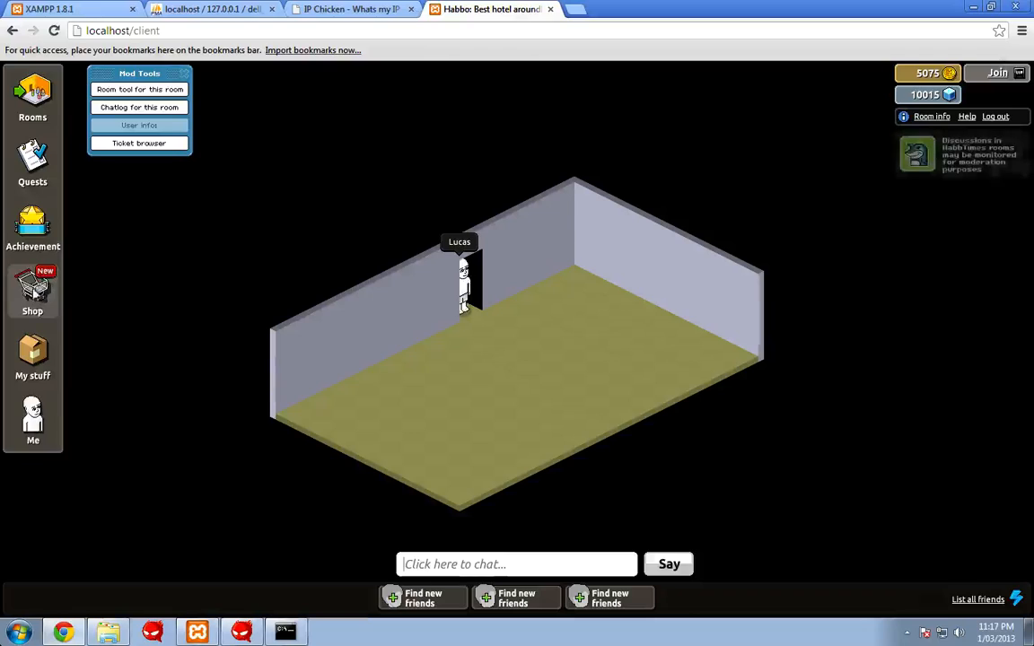
# - Buy the scifiport Red Laser Door from the Staff Rares page for 200 credits and 200 pixels
pyautogui.click(32, 292)
pyautogui.click(417, 346)
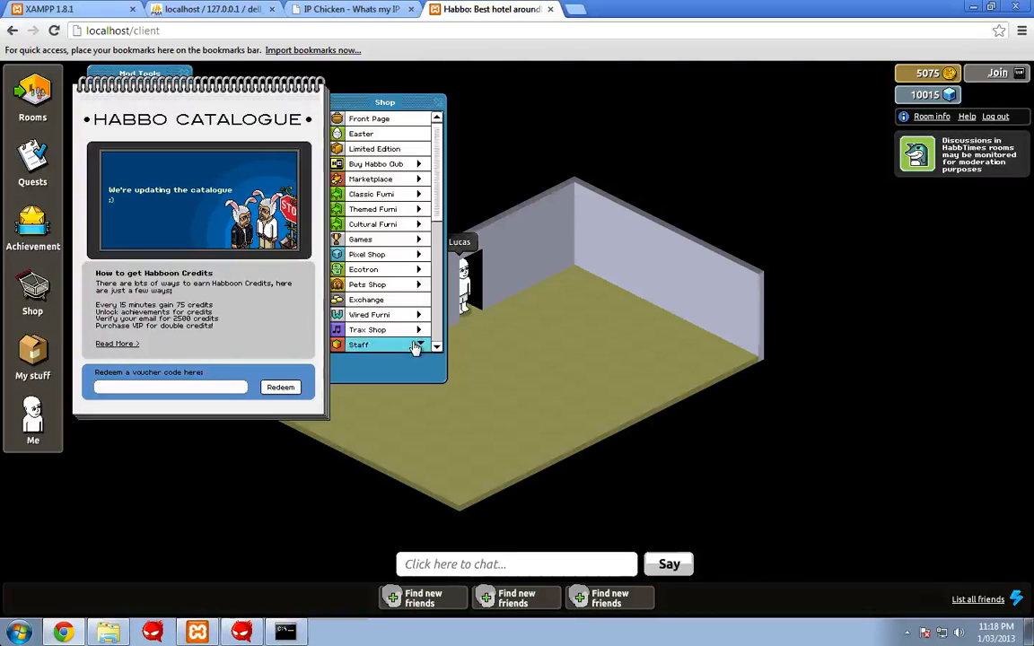
pyautogui.scroll(-8, 427, 269)
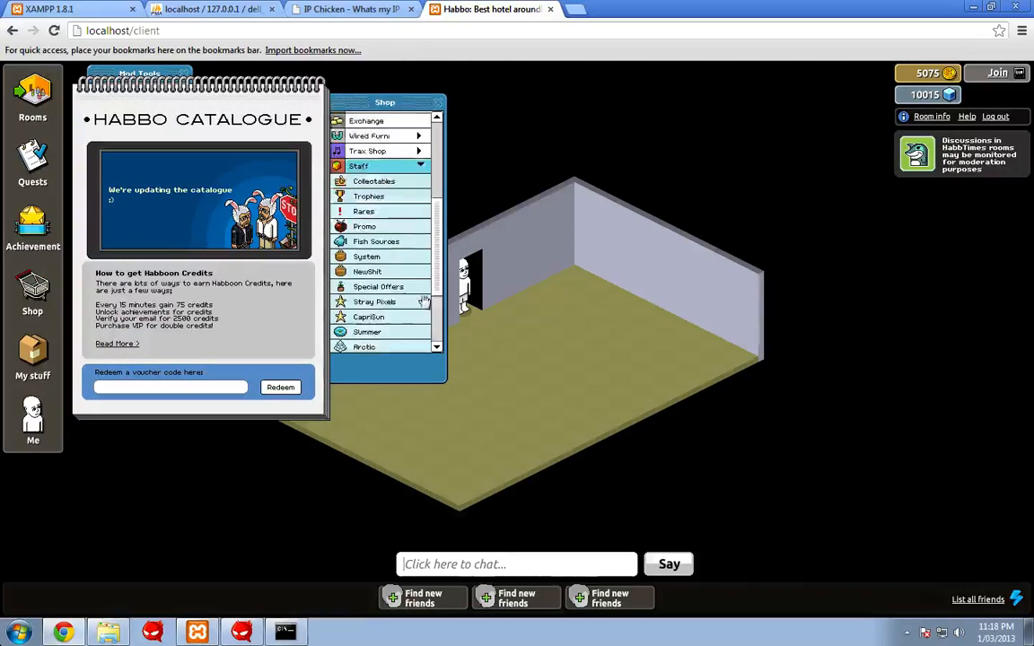
pyautogui.scroll(-1, 421, 324)
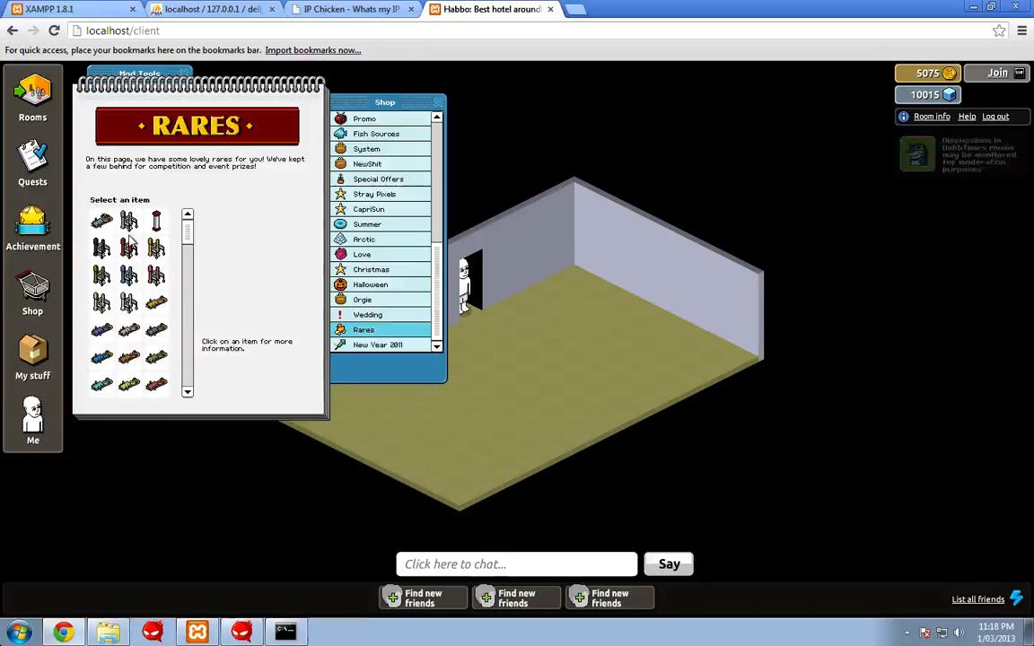
pyautogui.scroll(2, 400, 211)
pyautogui.click(373, 164)
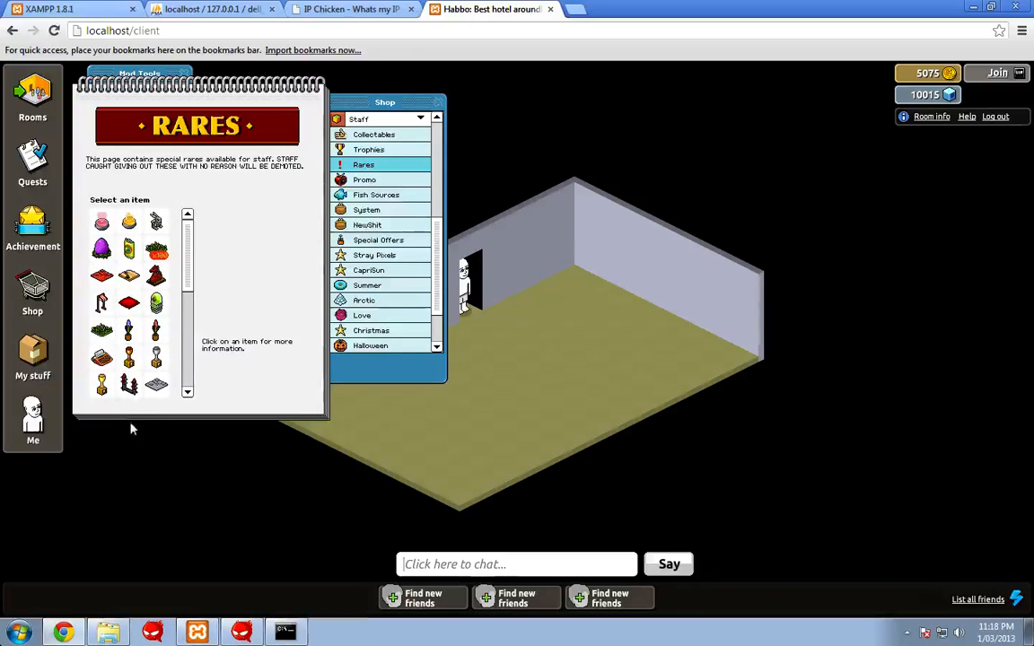
pyautogui.click(128, 384)
pyautogui.click(295, 379)
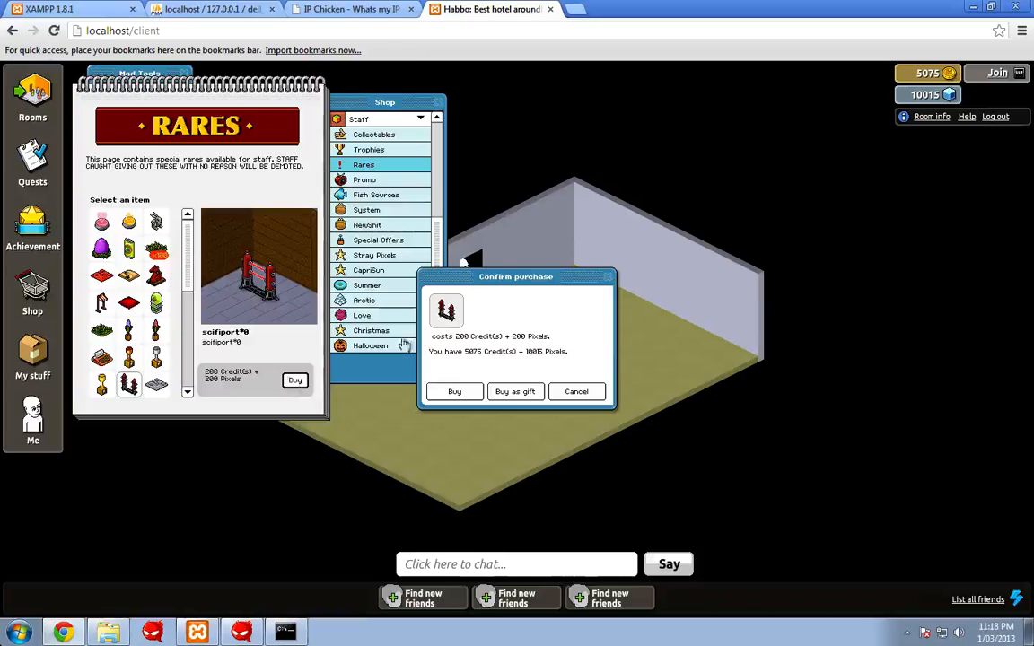
pyautogui.click(454, 391)
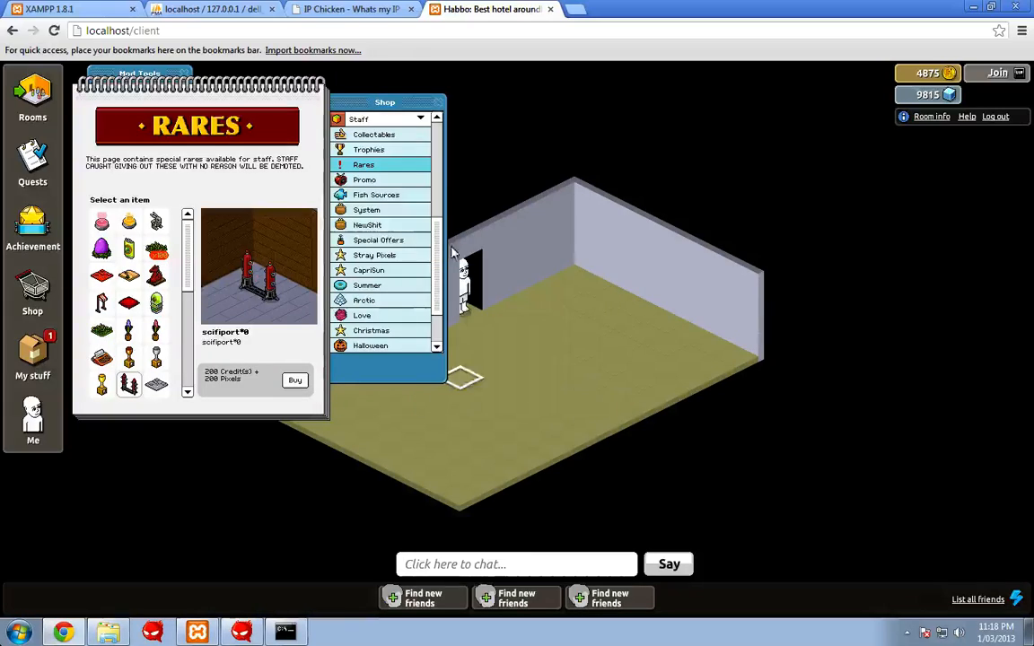
# - Place the Red Laser Door from your inventory beside the room's doorway, then log out
pyautogui.click(440, 103)
pyautogui.click(33, 352)
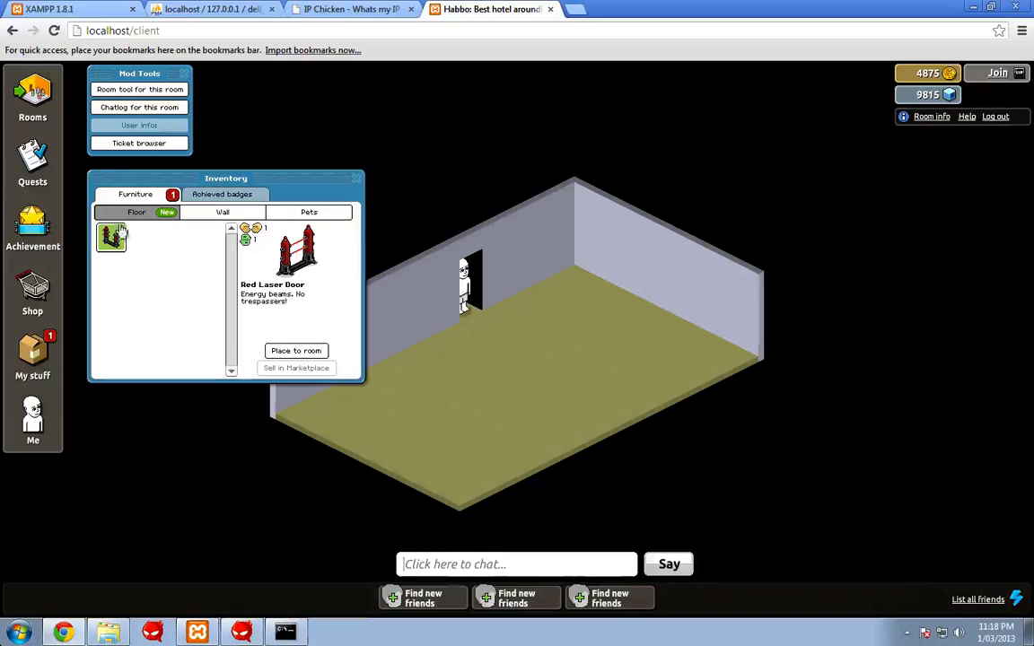
pyautogui.click(295, 350)
pyautogui.click(485, 319)
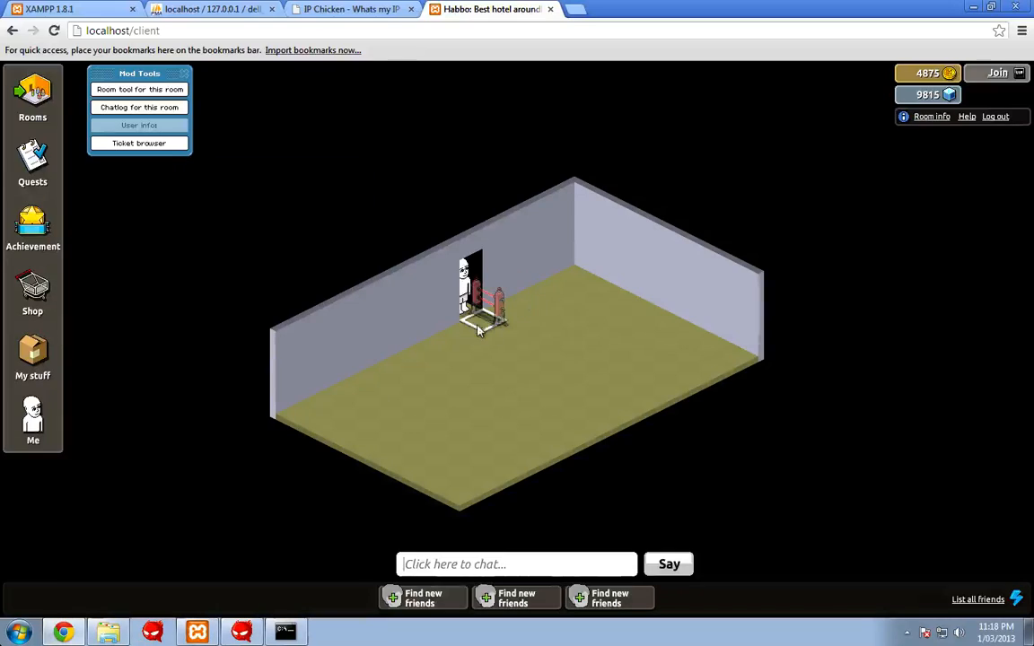
pyautogui.click(475, 334)
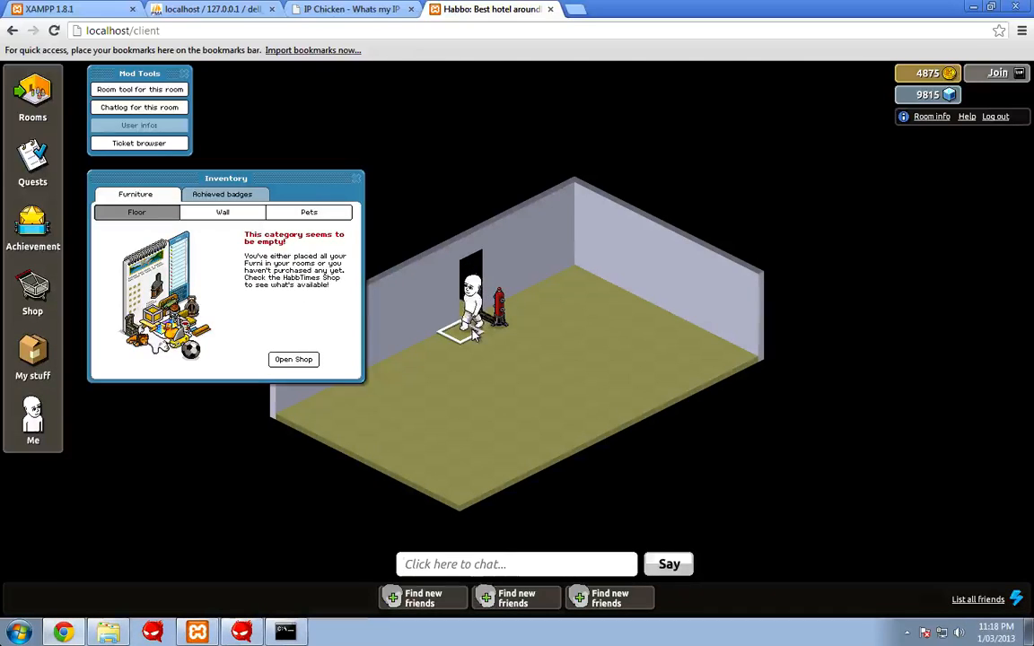
pyautogui.click(356, 179)
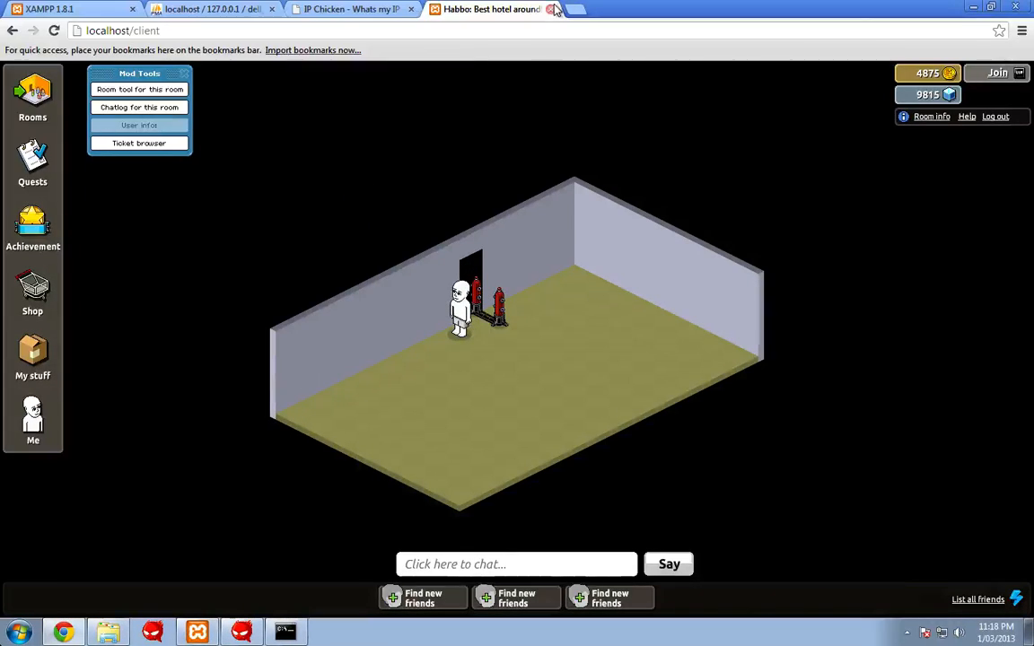
pyautogui.click(996, 117)
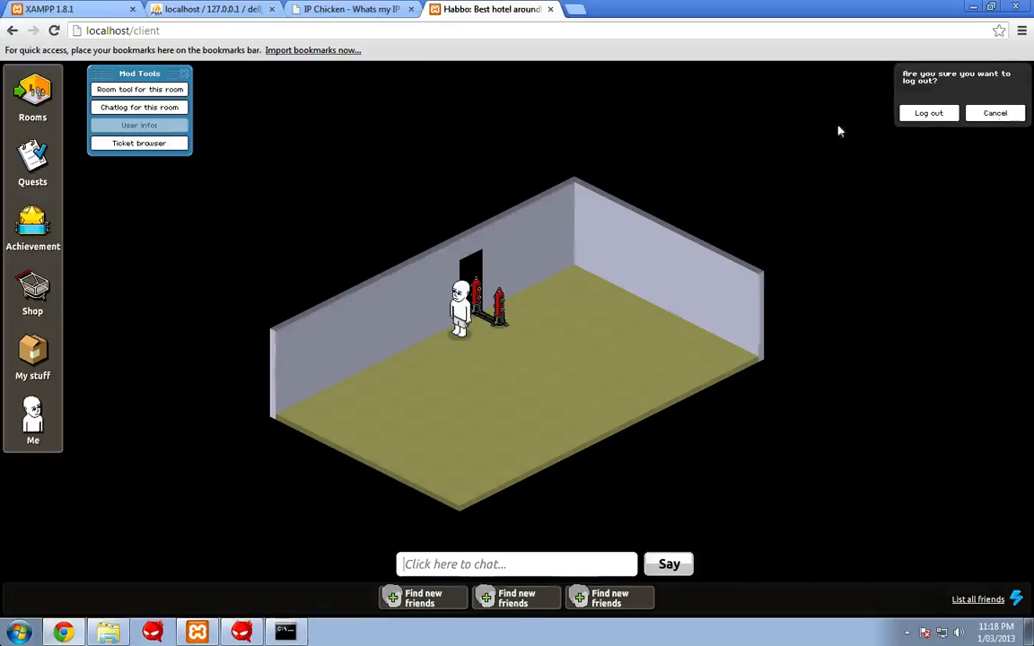
# - Confirm the logout, close the Habbo tab, and bring up ScreenFlow's Stop Record control
pyautogui.click(925, 113)
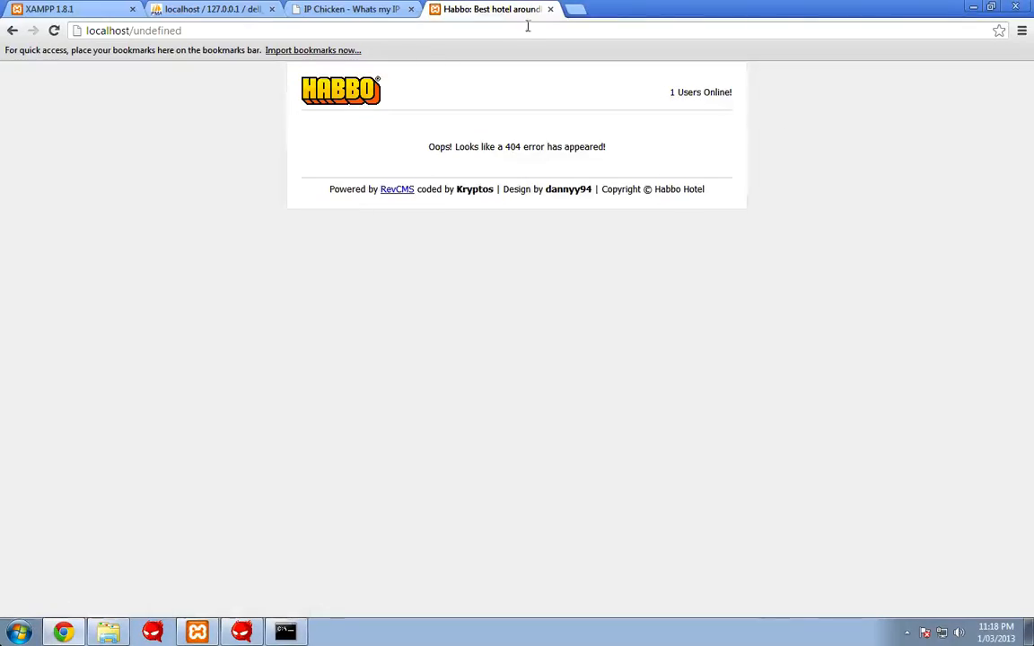
pyautogui.click(551, 9)
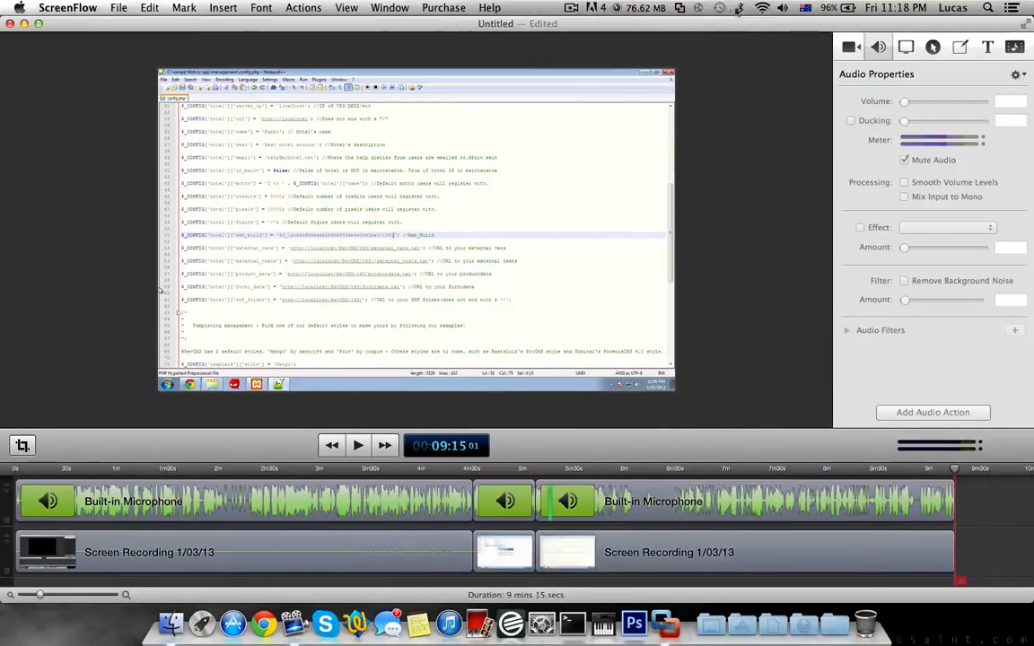
pyautogui.click(571, 8)
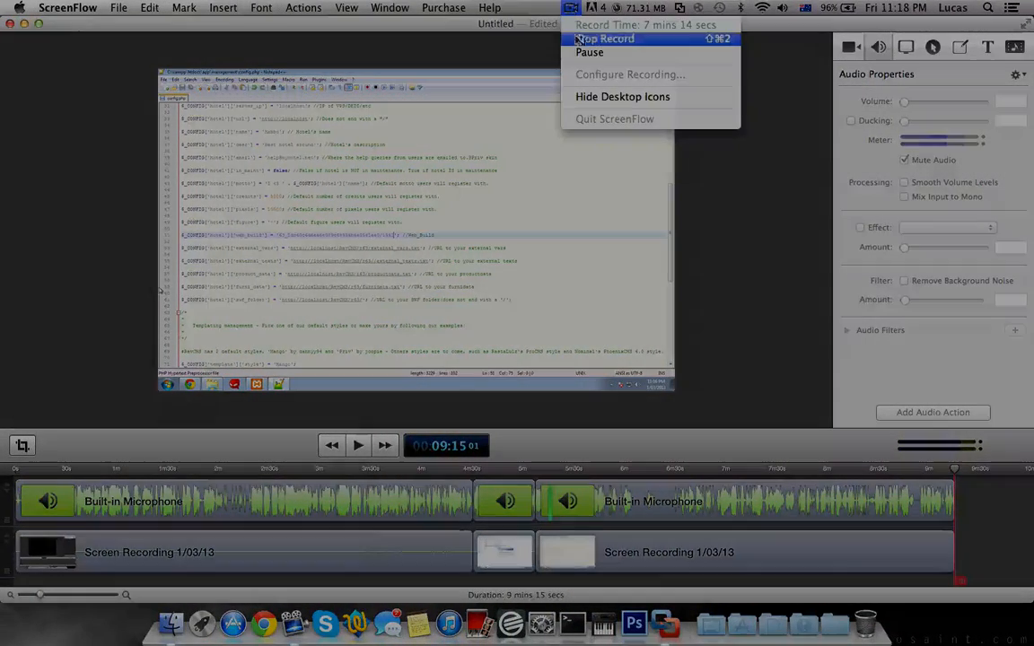